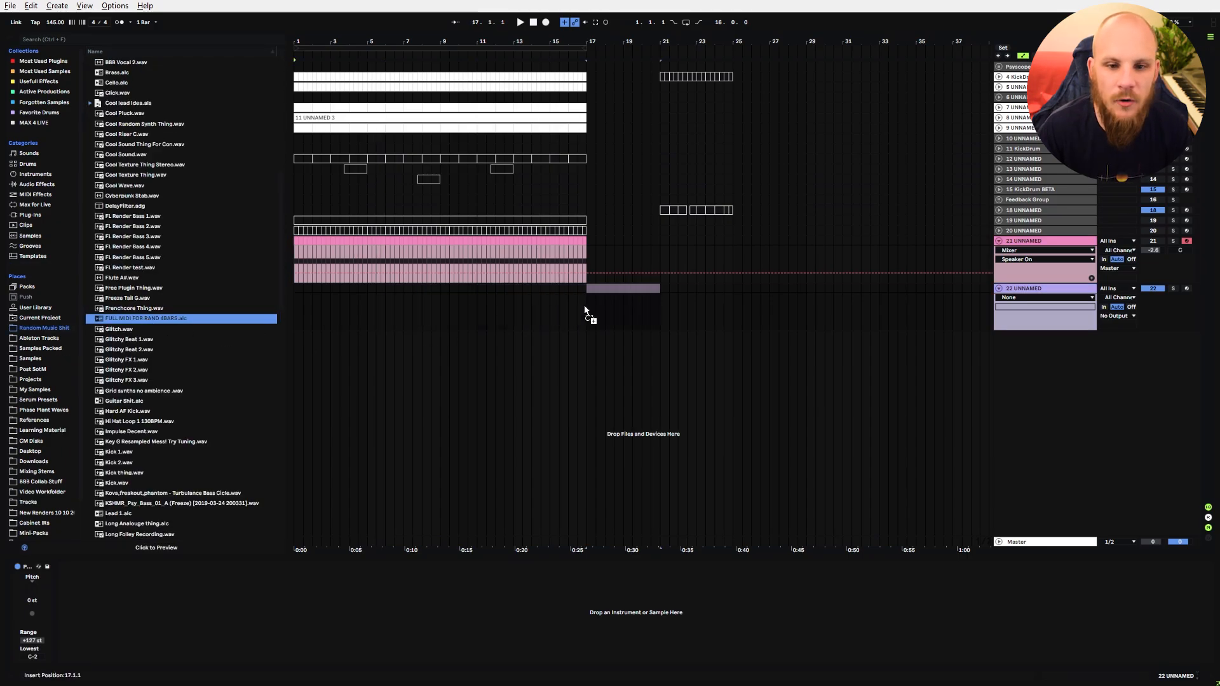
Place the "FULL MIDI FOR RAND 4BARS.alc" clip at bar 17 on a new track and inspect its notes.
{"action": "left_click_drag", "start_coordinate": [584, 305], "coordinate": [579, 313]}
{"action": "double_click", "coordinate": [626, 287]}
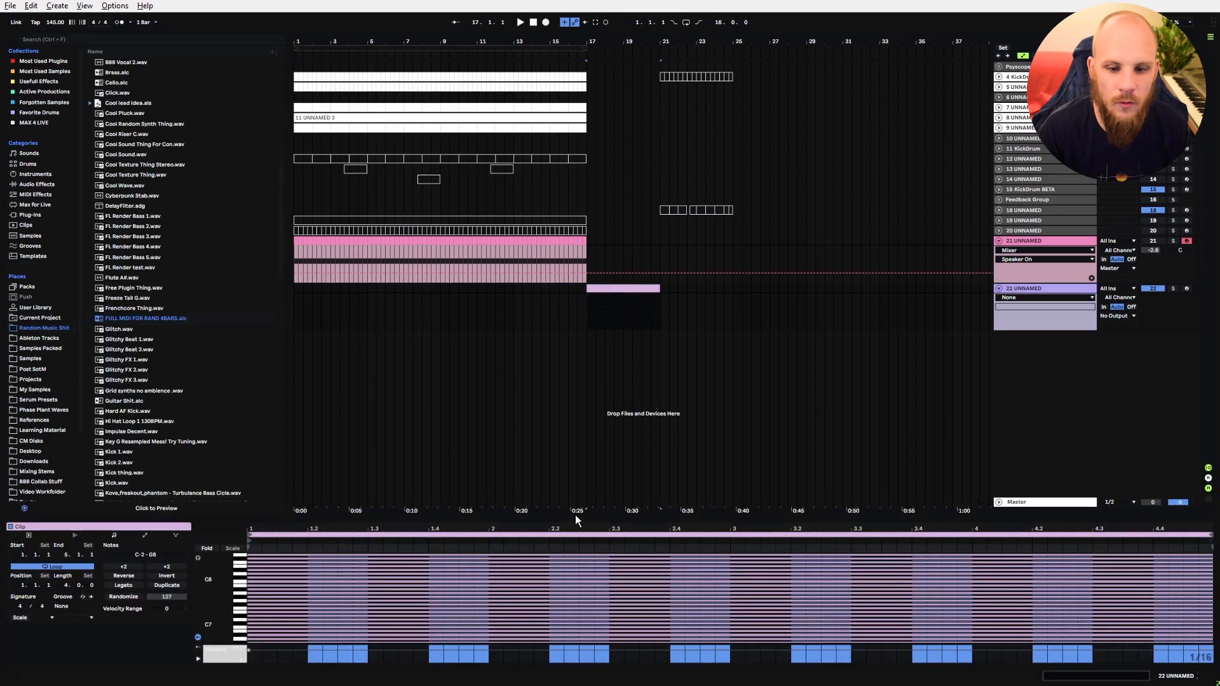
{"action": "left_click_drag", "start_coordinate": [575, 518], "coordinate": [588, 165]}
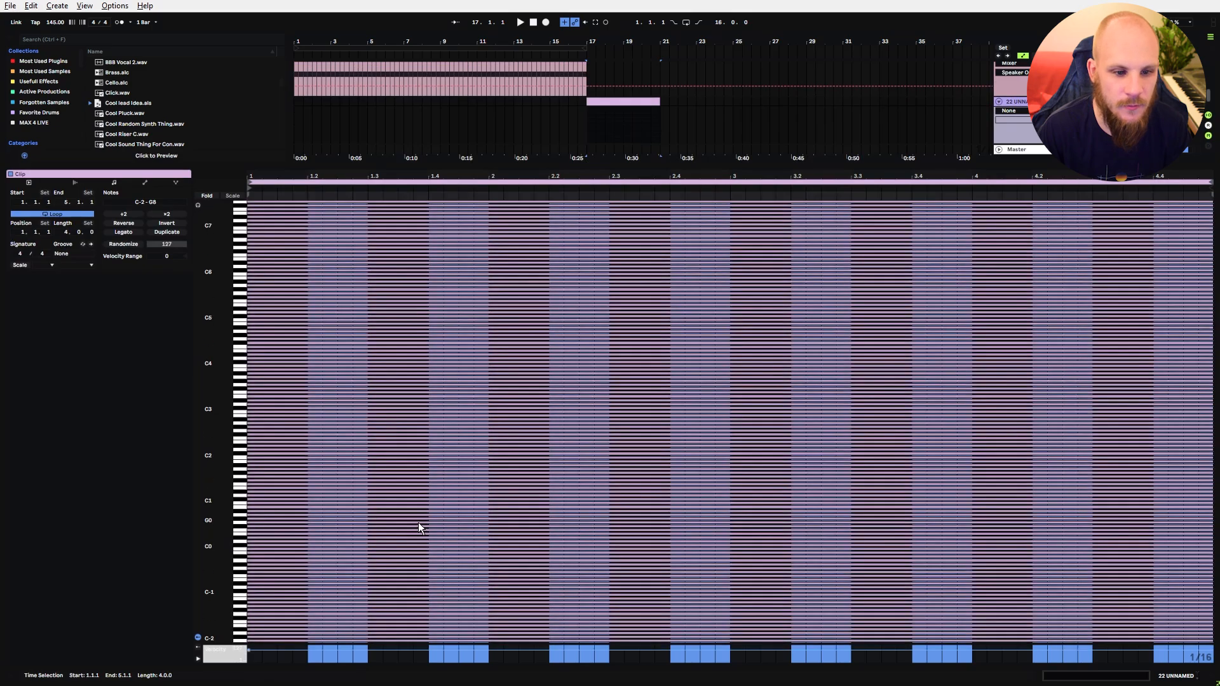
{"action": "scroll", "coordinate": [421, 523], "scroll_direction": "down", "scroll_amount": 2}
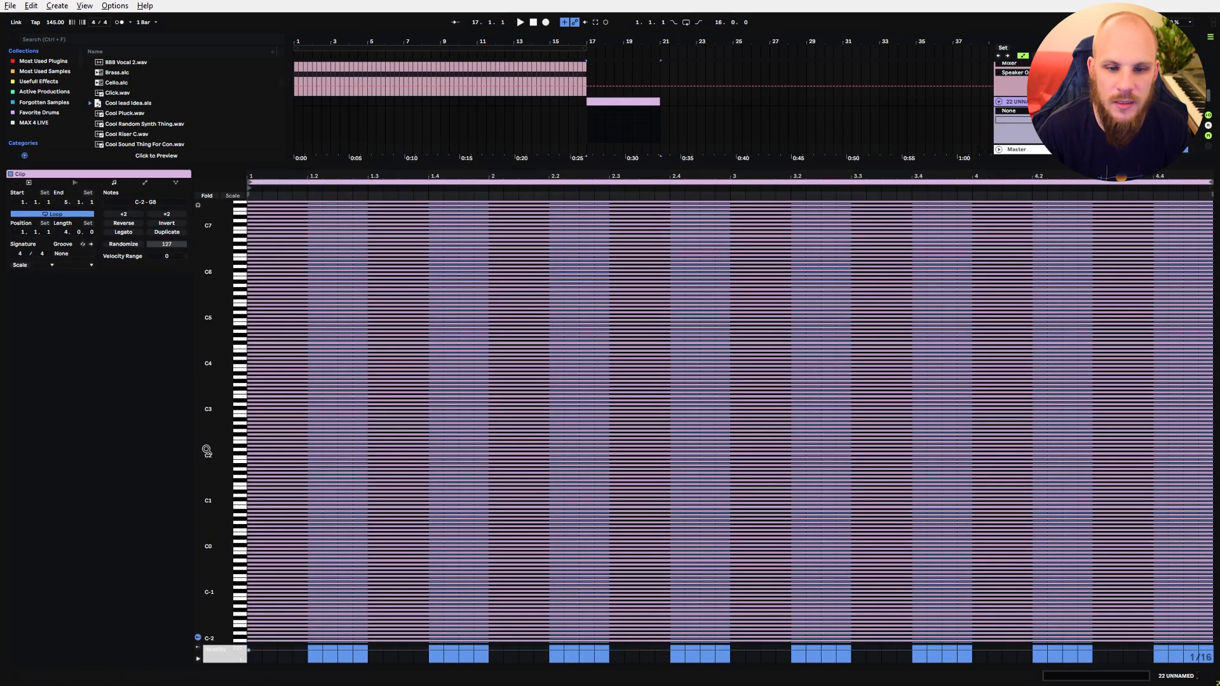
{"action": "left_click_drag", "start_coordinate": [655, 166], "coordinate": [649, 511]}
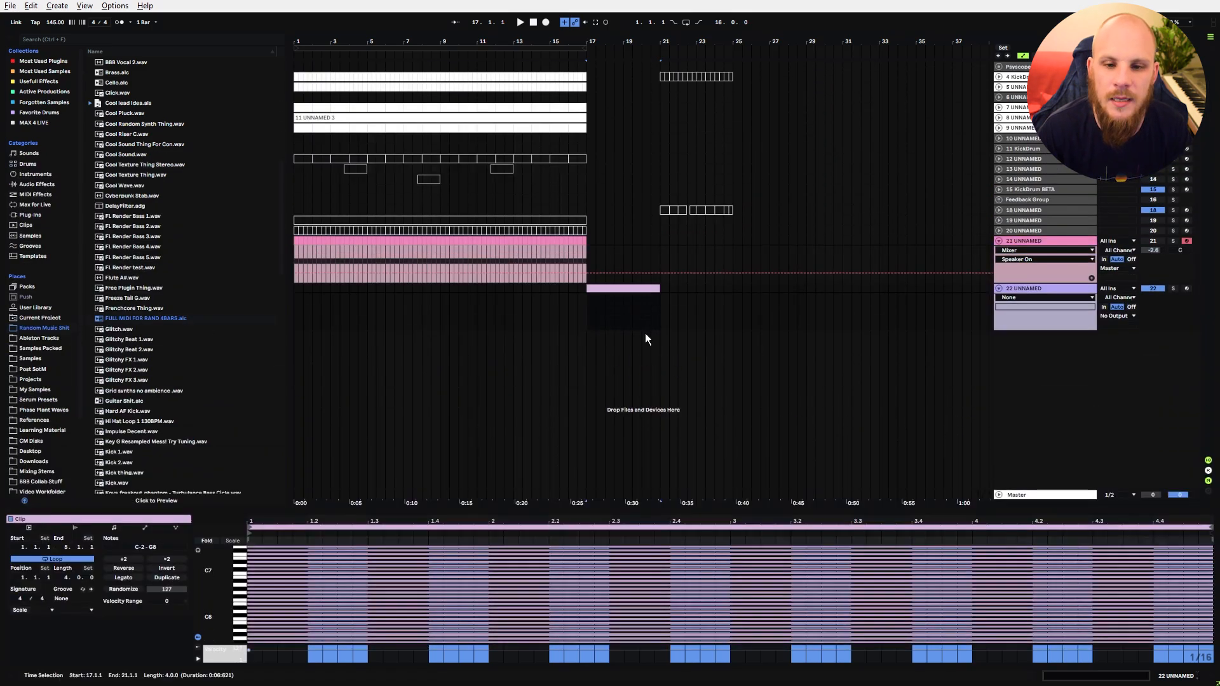
Add an Arpeggiator with its default preset to the track holding the new MIDI clip.
{"action": "left_click", "coordinate": [643, 314]}
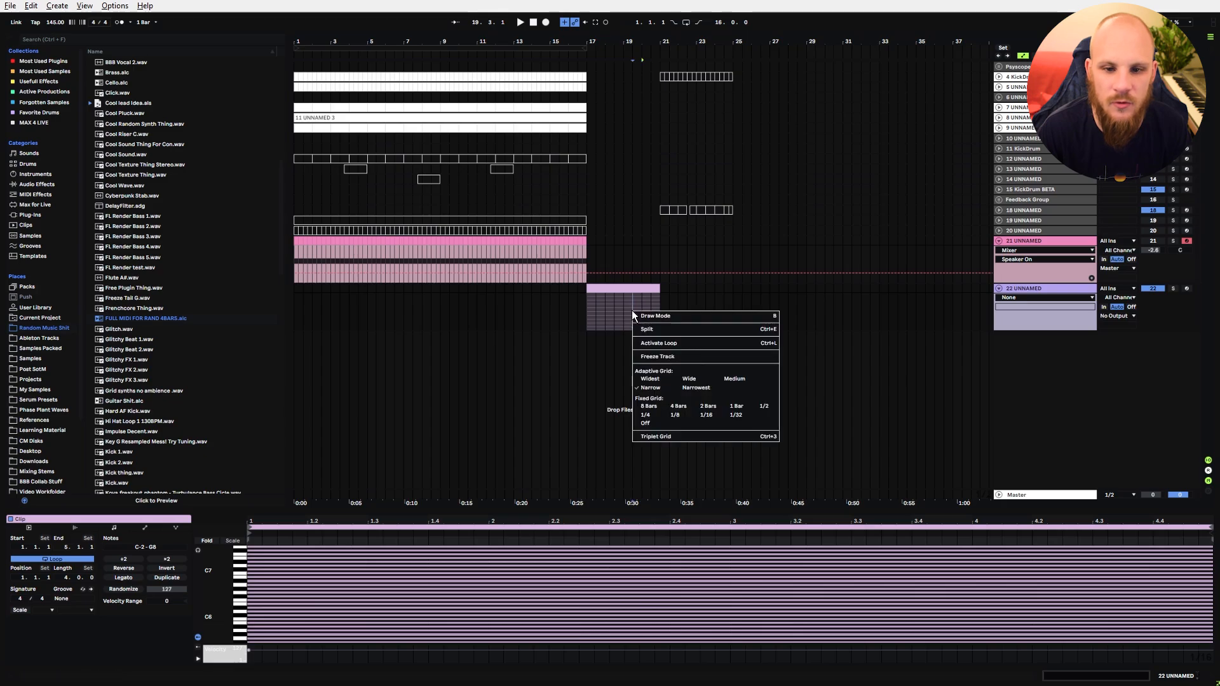
{"action": "right_click", "coordinate": [633, 312]}
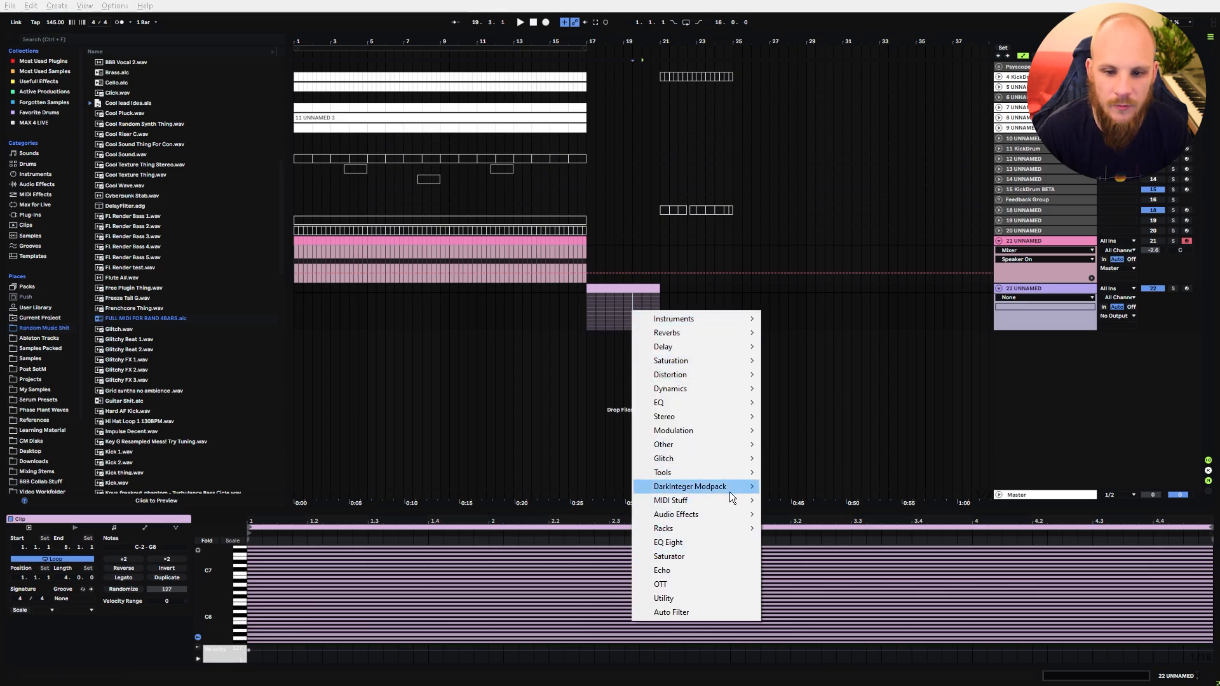
{"action": "mouse_move", "coordinate": [729, 499]}
{"action": "left_click", "coordinate": [838, 318]}
Load Serum after the Arpeggiator and play the clip to audition the initial patch.
{"action": "right_click", "coordinate": [742, 311]}
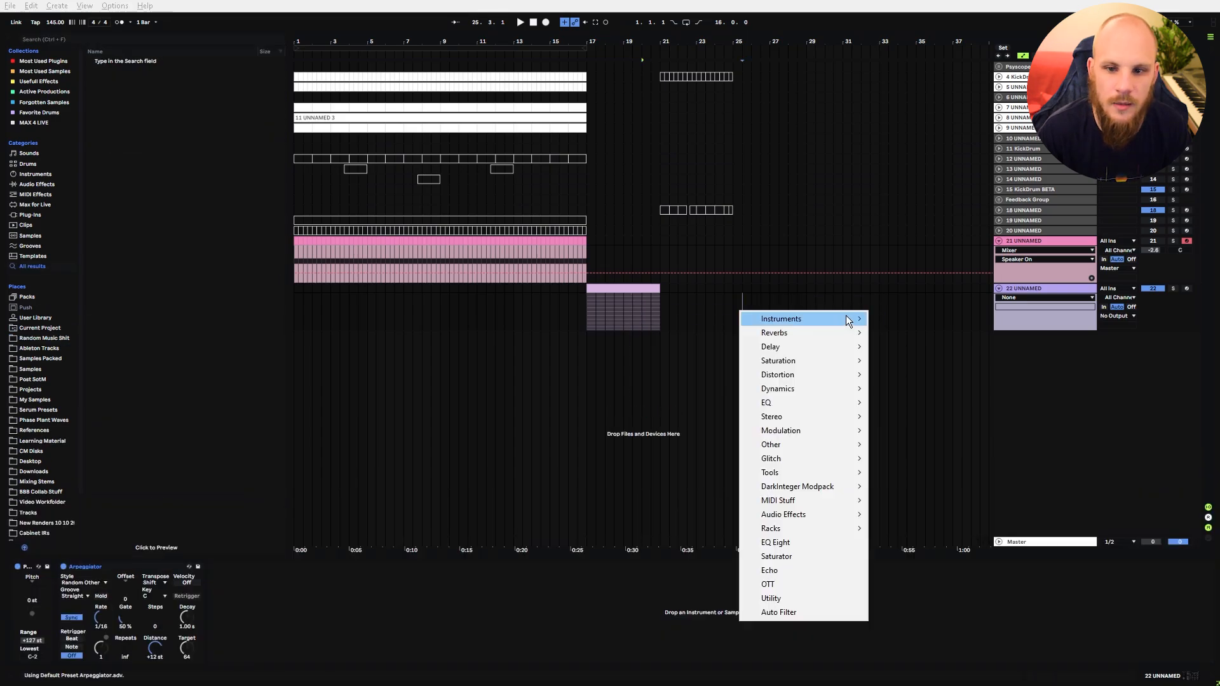
{"action": "mouse_move", "coordinate": [843, 317]}
{"action": "left_click", "coordinate": [924, 318]}
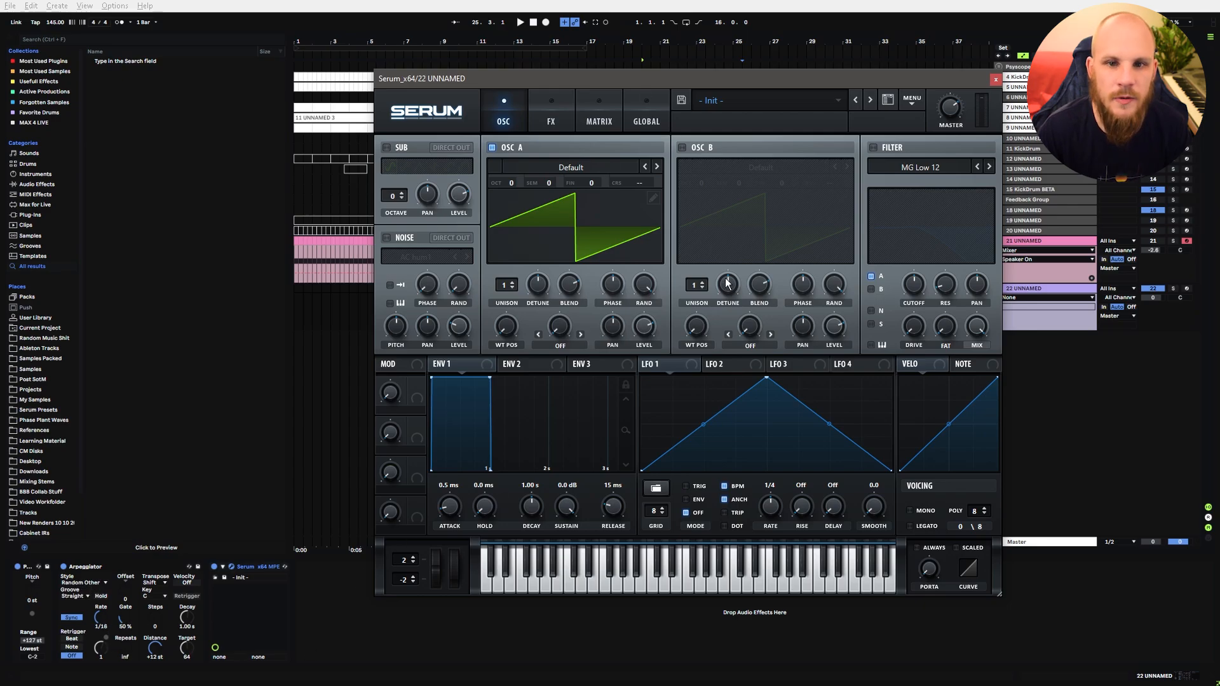
{"action": "key", "text": "space"}
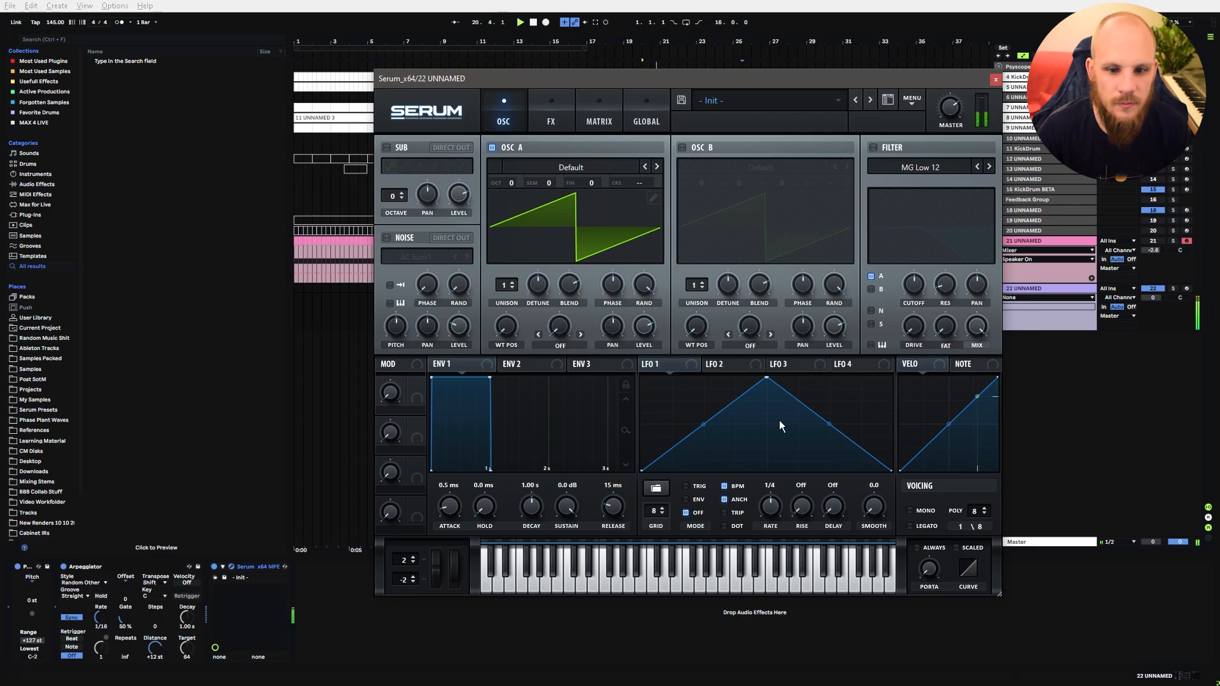
Set Serum's oscillator A to the Analog_BD_Sin wavetable and shape Env 1 with 170 ms decay, -6.8 dB sustain and 132 ms release.
{"action": "left_click", "coordinate": [569, 166]}
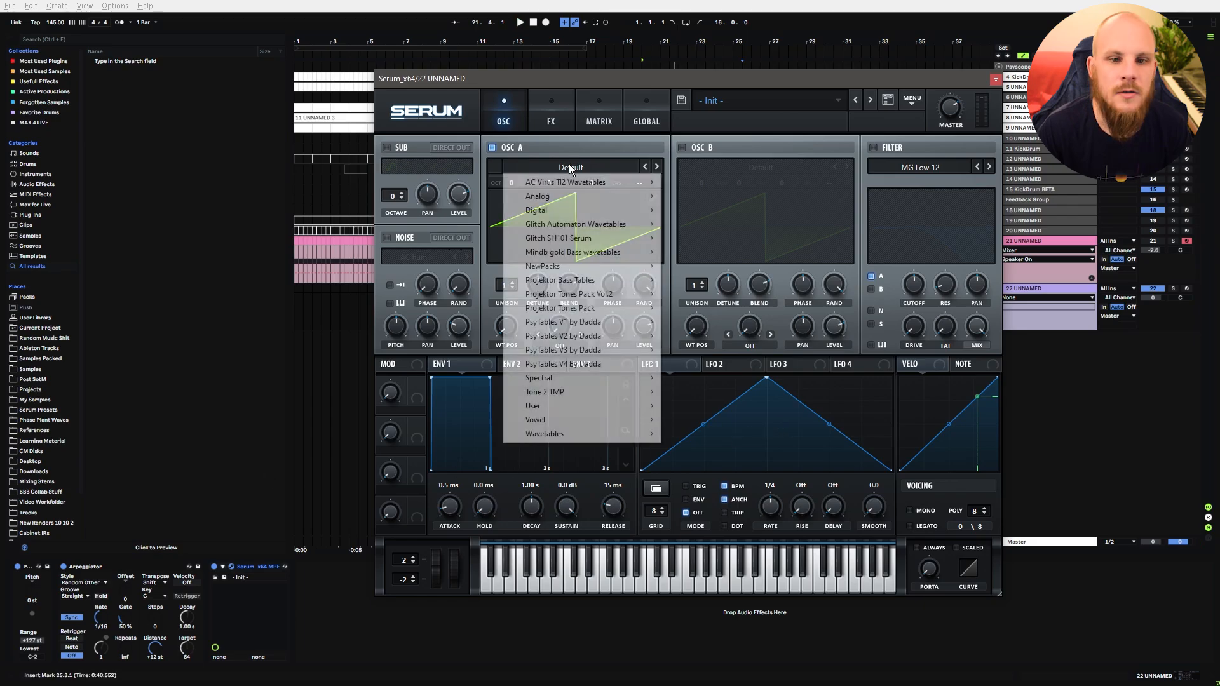
{"action": "mouse_move", "coordinate": [566, 200]}
{"action": "left_click", "coordinate": [695, 219]}
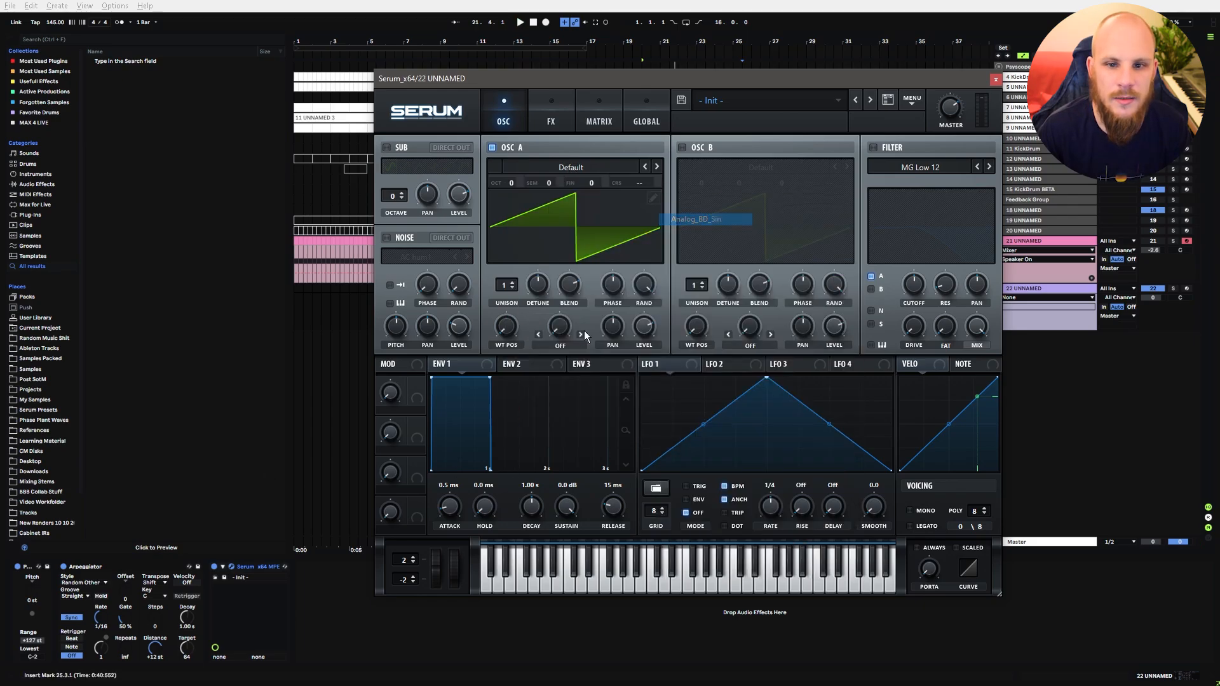
{"action": "left_click_drag", "start_coordinate": [603, 517], "coordinate": [528, 517]}
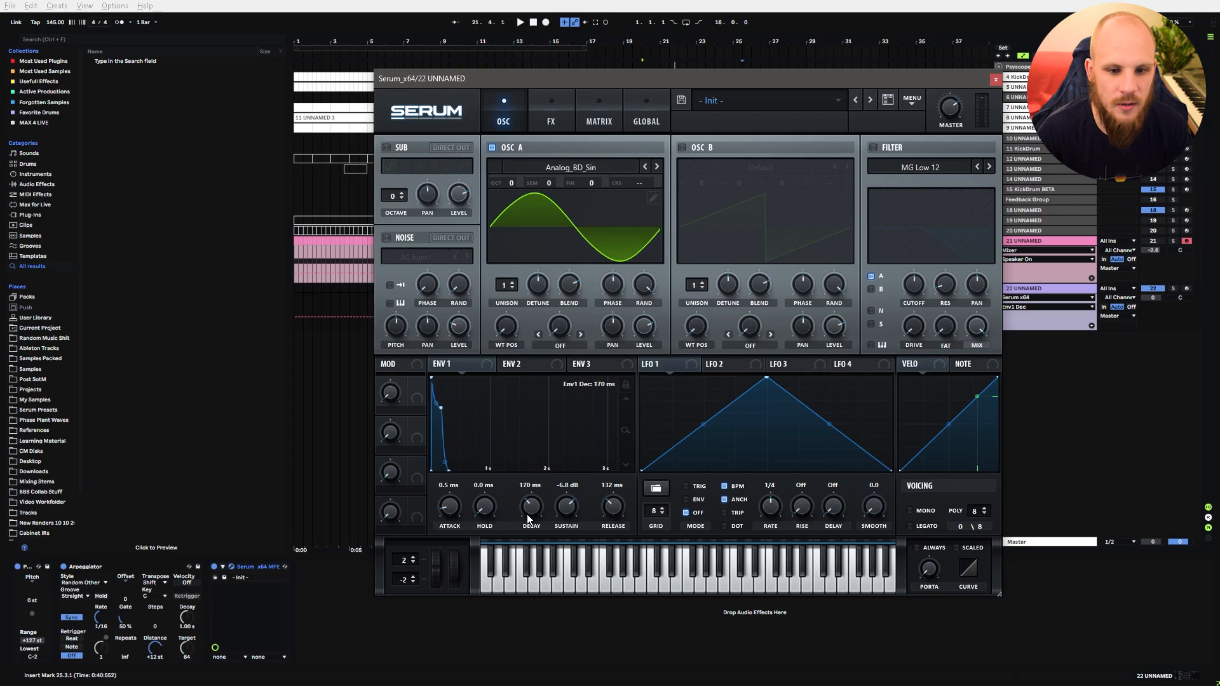
Delete the MIDI clip's low notes from C-2 through D1 and audition the arpeggio.
{"action": "left_click", "coordinate": [585, 64]}
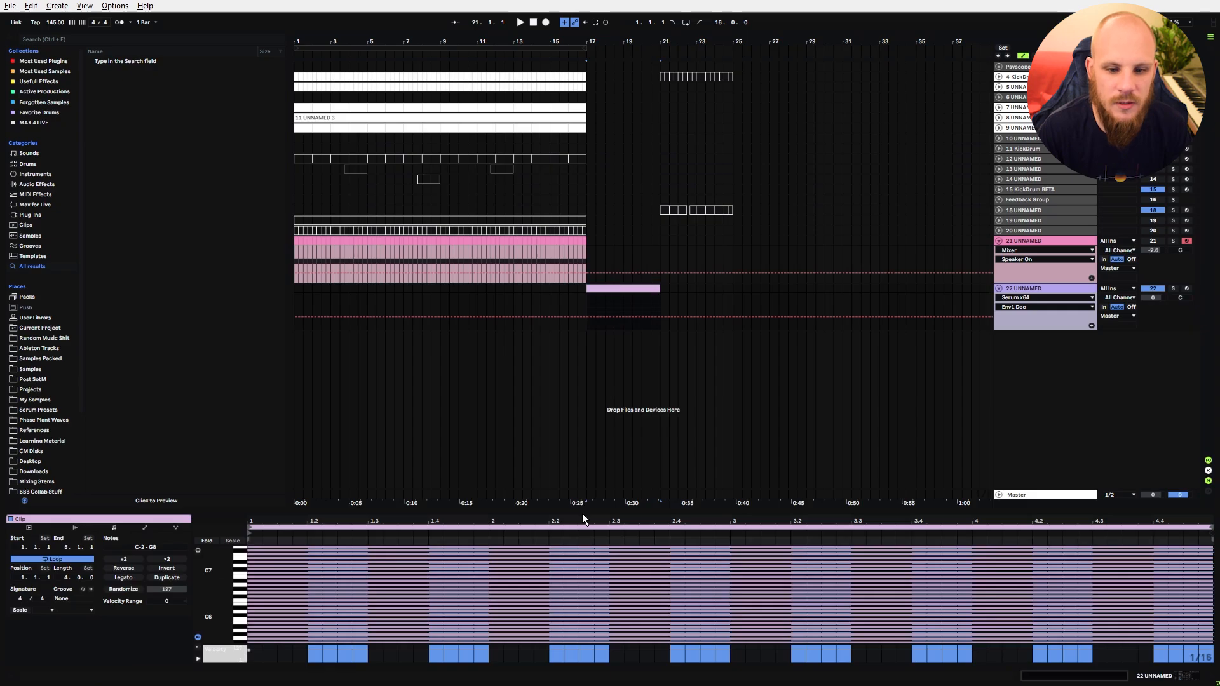
{"action": "left_click_drag", "start_coordinate": [593, 508], "coordinate": [594, 70]}
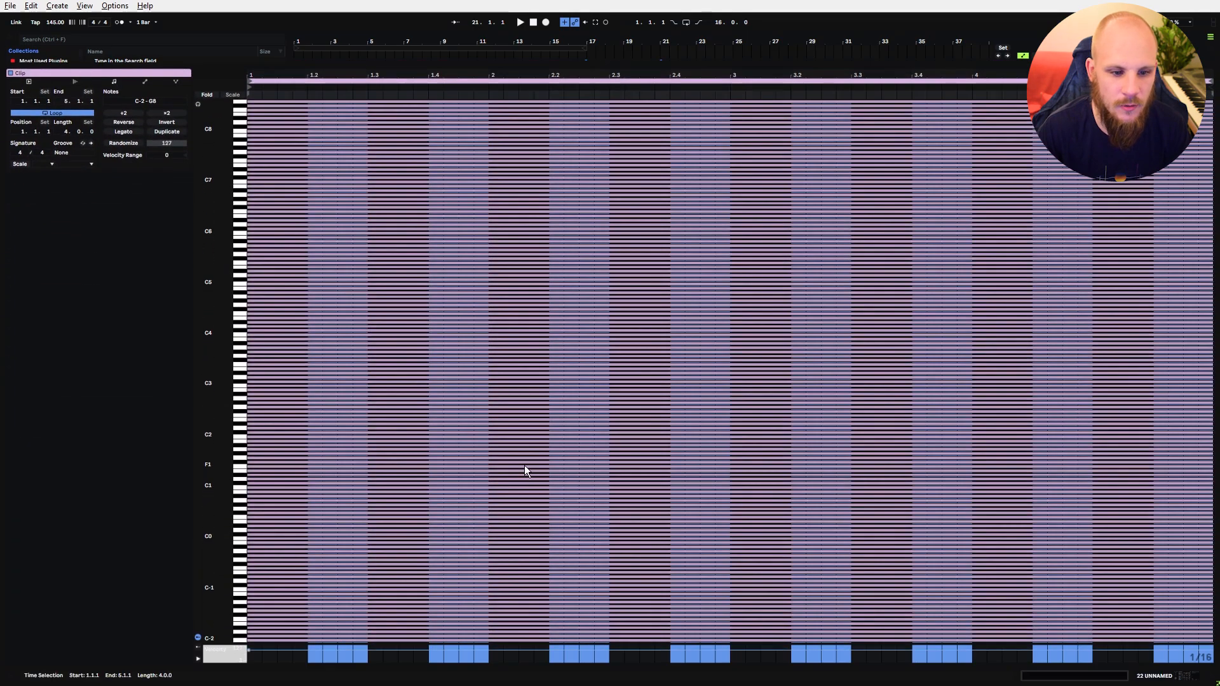
{"action": "left_click_drag", "start_coordinate": [425, 638], "coordinate": [419, 479]}
{"action": "key", "text": "Delete"}
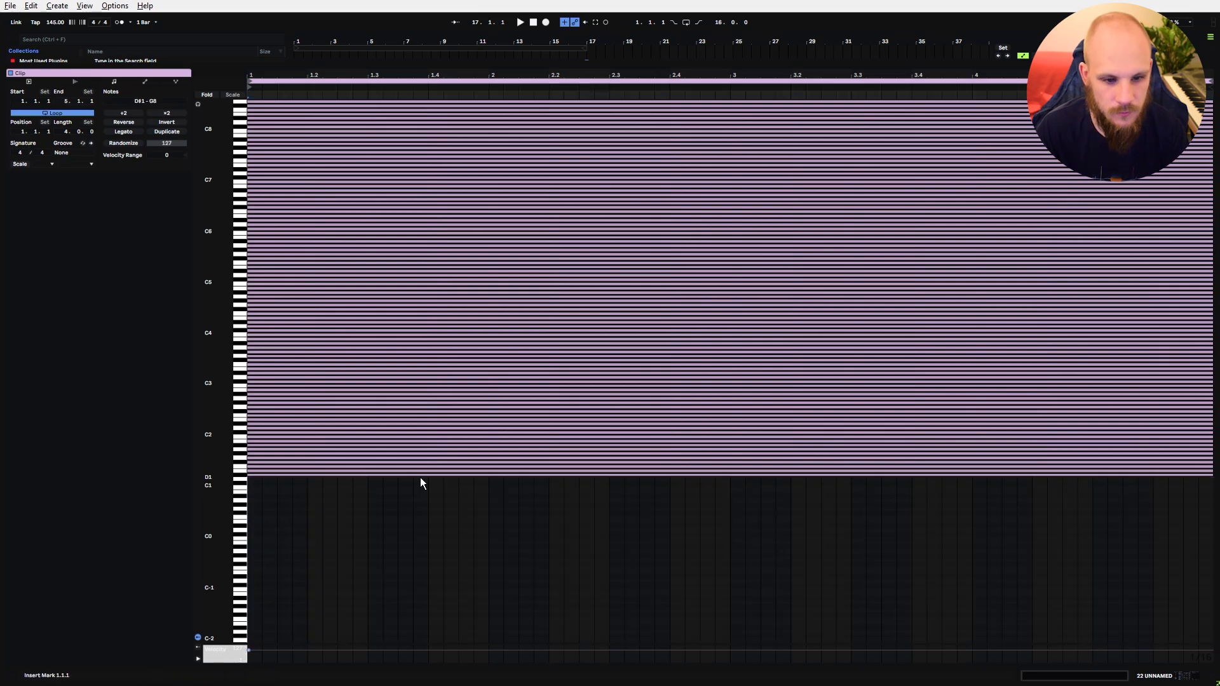
{"action": "key", "text": "space"}
{"action": "left_click", "coordinate": [459, 532]}
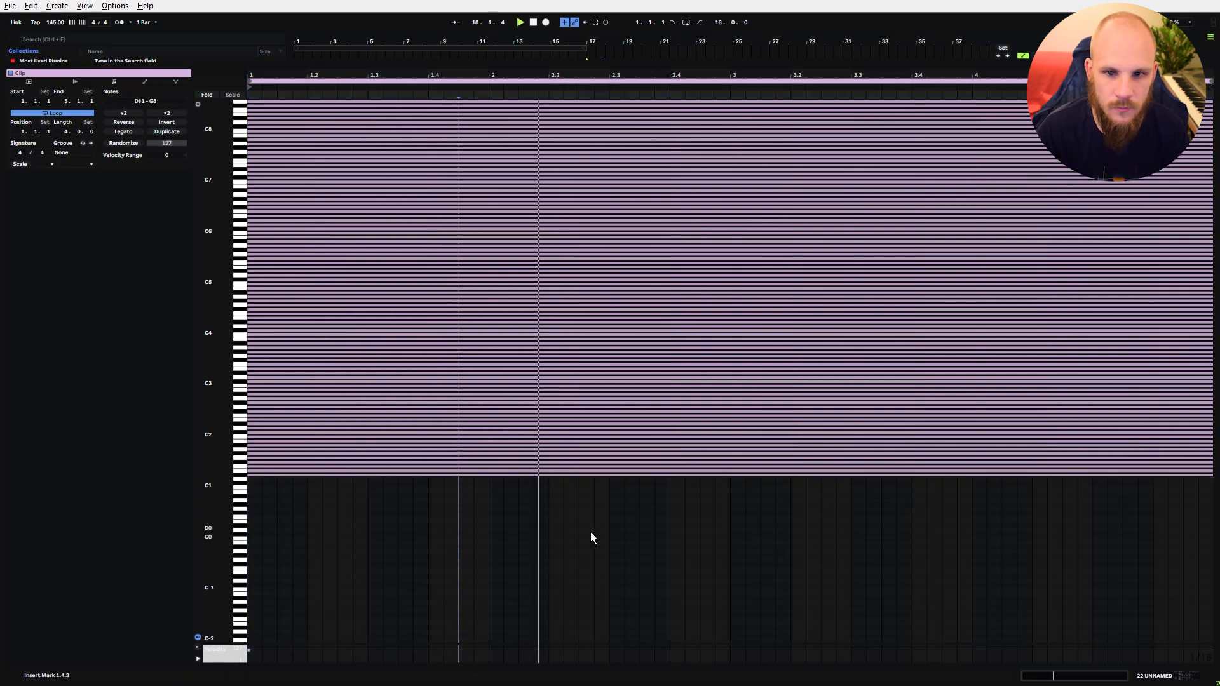
{"action": "key", "text": "space"}
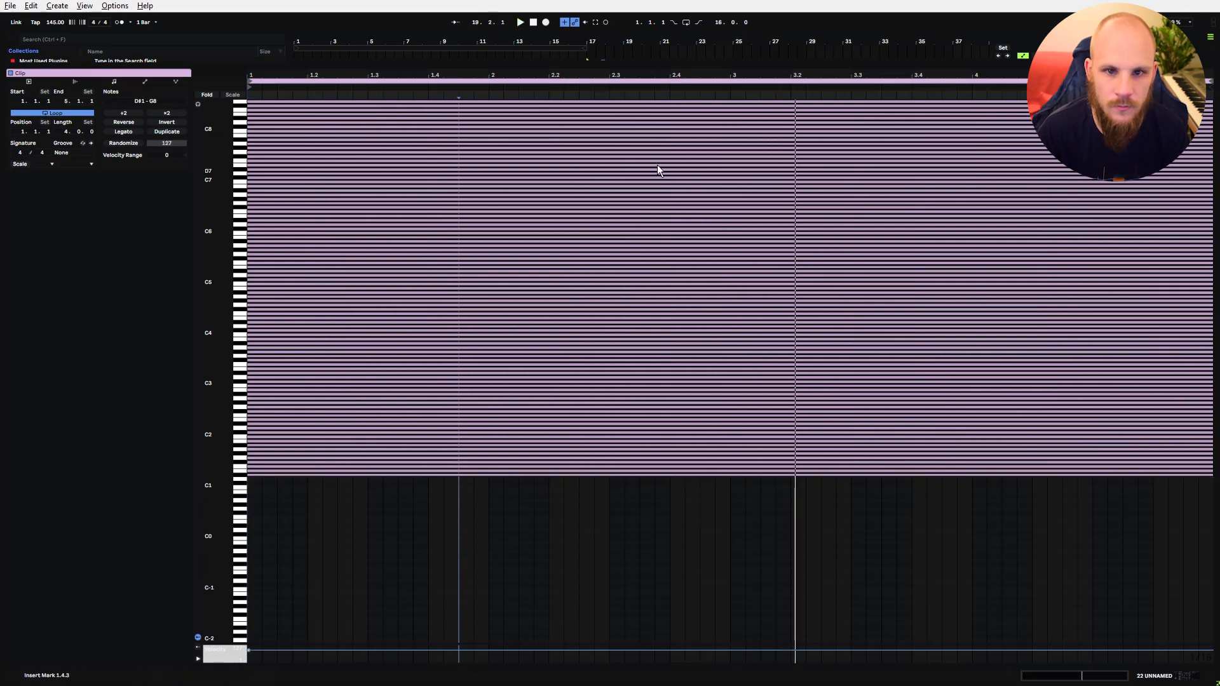
Set Serum oscillator A's unison to 2 voices and adjust its detune.
{"action": "key", "text": "shift+Tab"}
{"action": "left_click", "coordinate": [513, 284]}
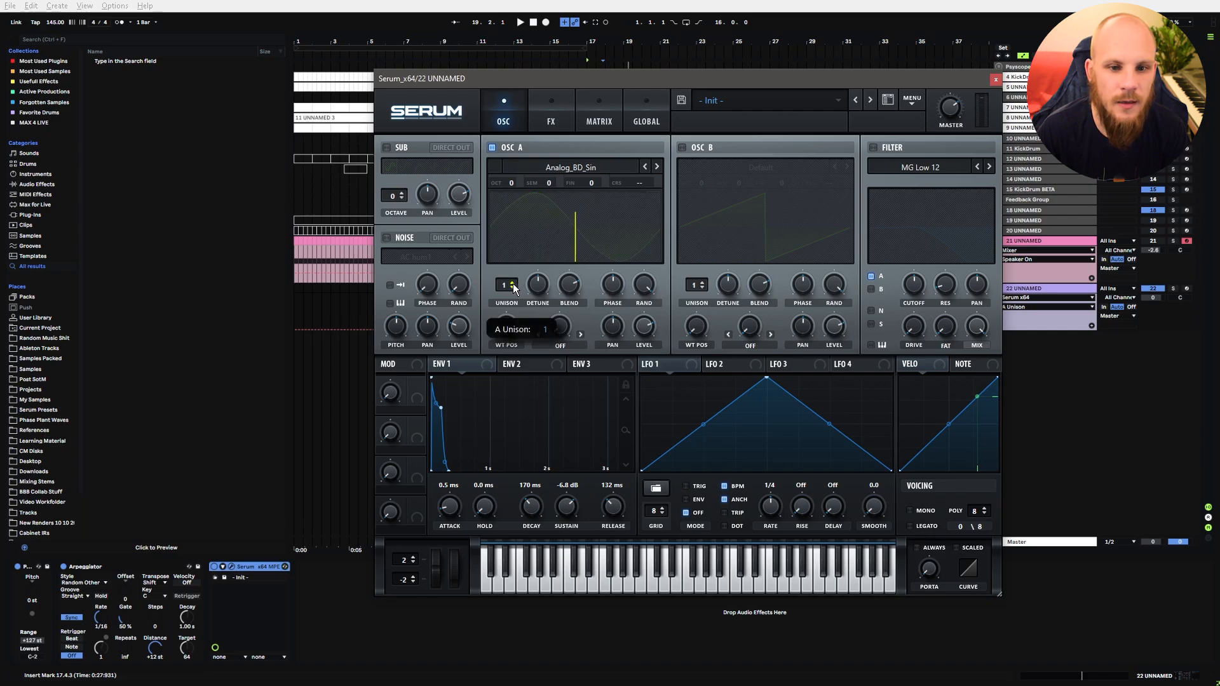
{"action": "left_click_drag", "start_coordinate": [538, 285], "coordinate": [536, 295]}
{"action": "left_click", "coordinate": [512, 283]}
Adjust oscillator A's random phase and raise Env 1's attack to about 2.1 ms during playback.
{"action": "key", "text": "space"}
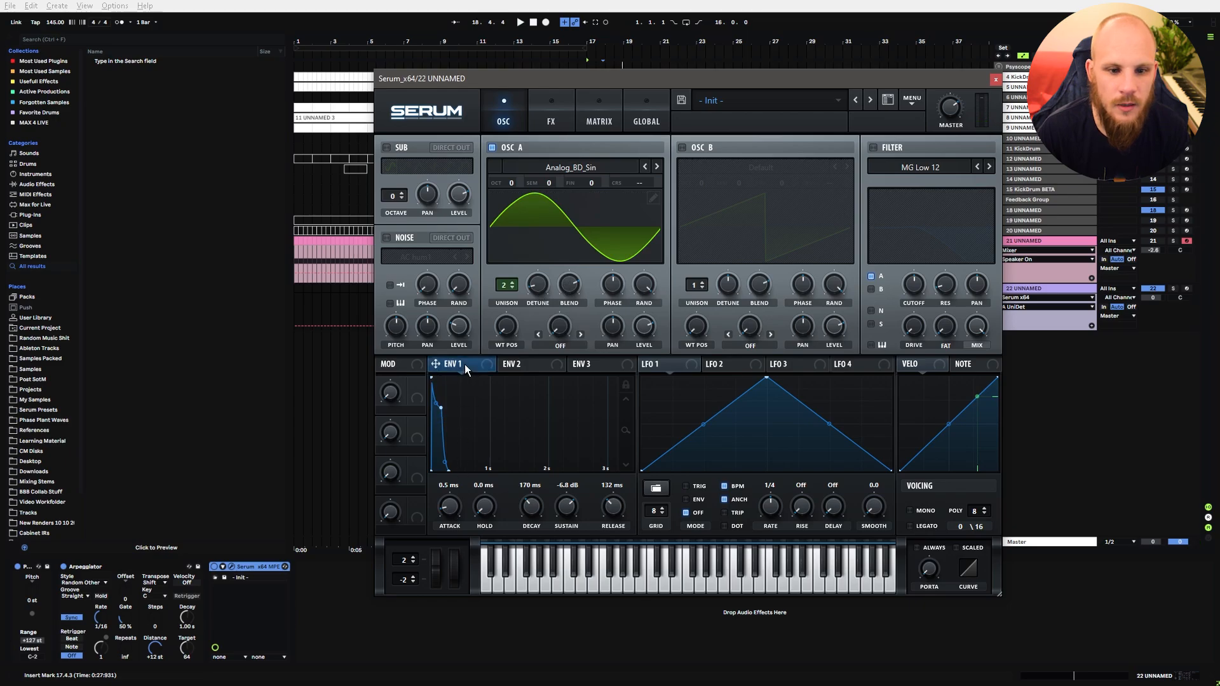
{"action": "left_click", "coordinate": [641, 284]}
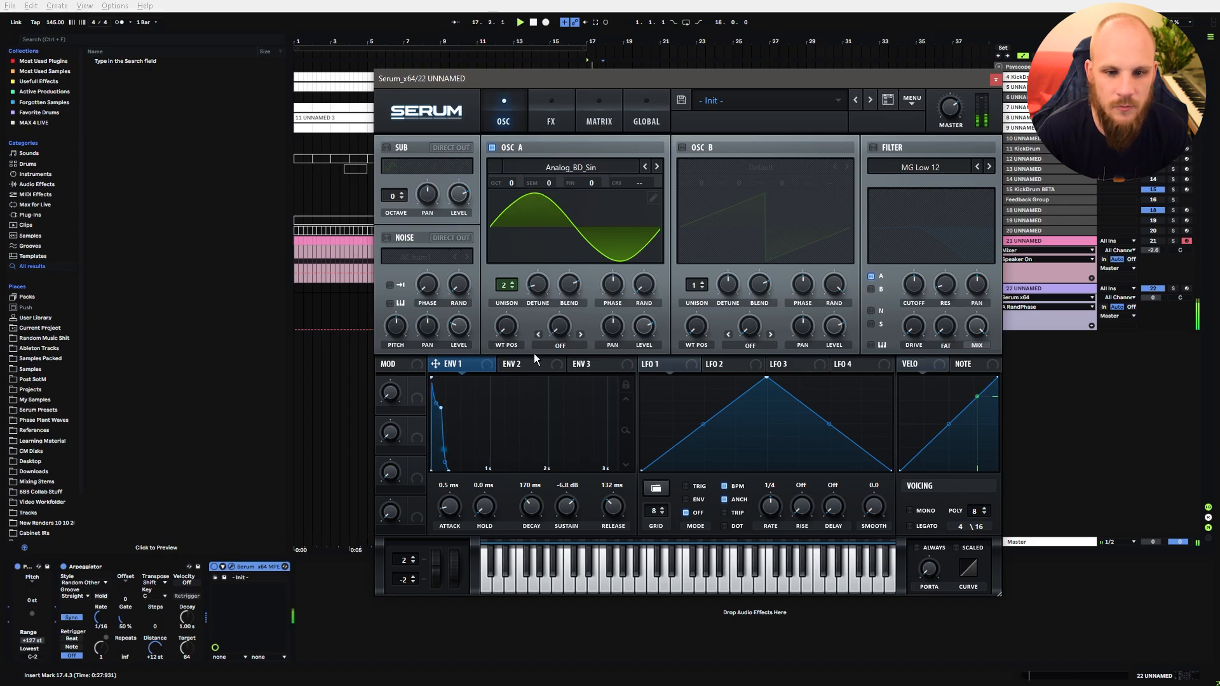
{"action": "left_click_drag", "start_coordinate": [448, 508], "coordinate": [448, 505]}
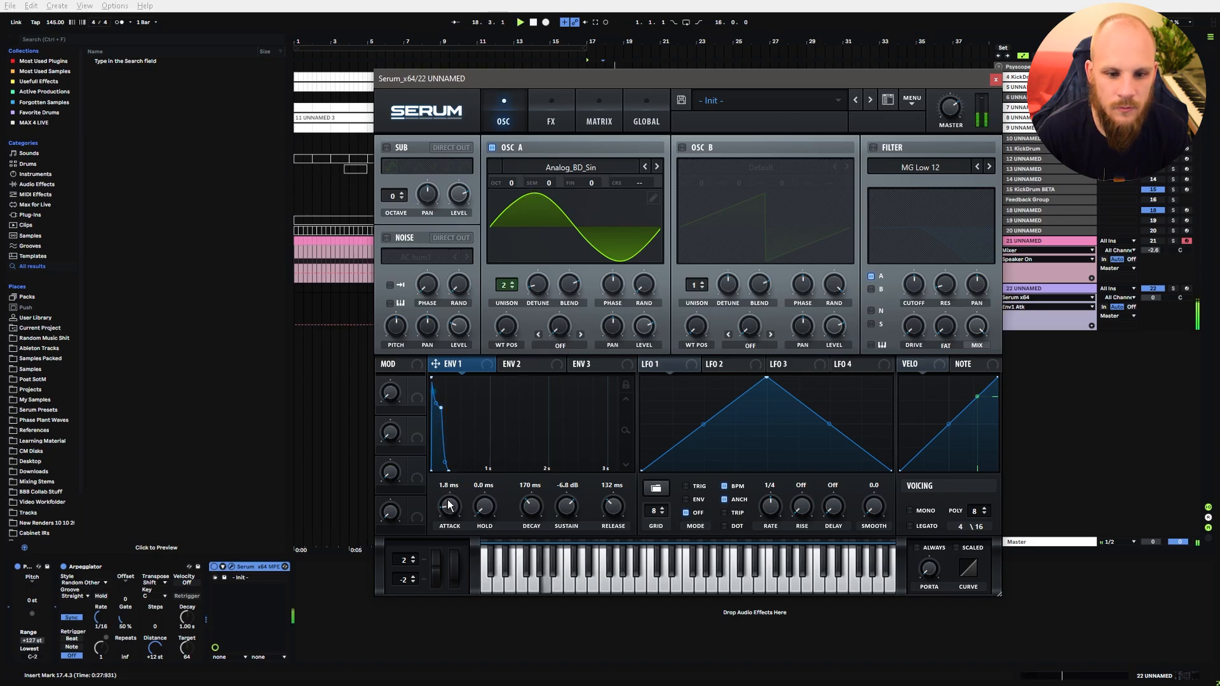
Enable Serum's Hyper/Dimension effect with Retrig on, Hyper mix at 26% and Dimension size at 0%, and adjust the Dimension mix.
{"action": "left_click", "coordinate": [551, 124]}
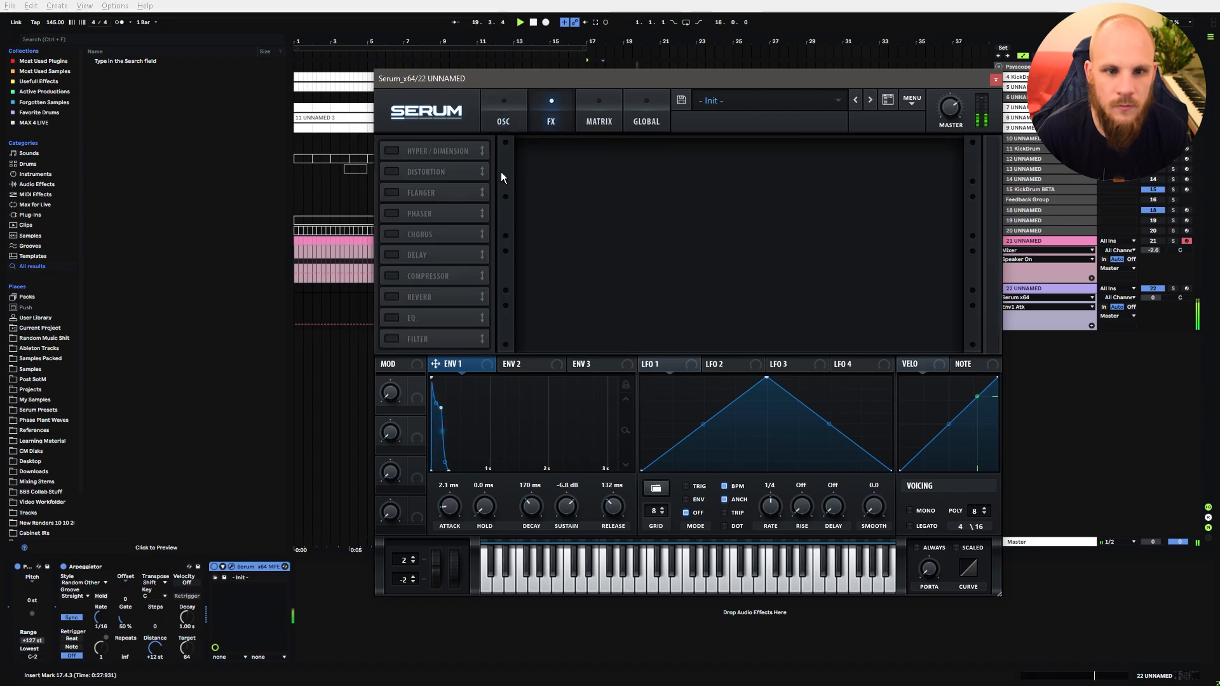
{"action": "left_click", "coordinate": [395, 152]}
{"action": "left_click", "coordinate": [678, 179]}
{"action": "left_click_drag", "start_coordinate": [767, 158], "coordinate": [758, 187]}
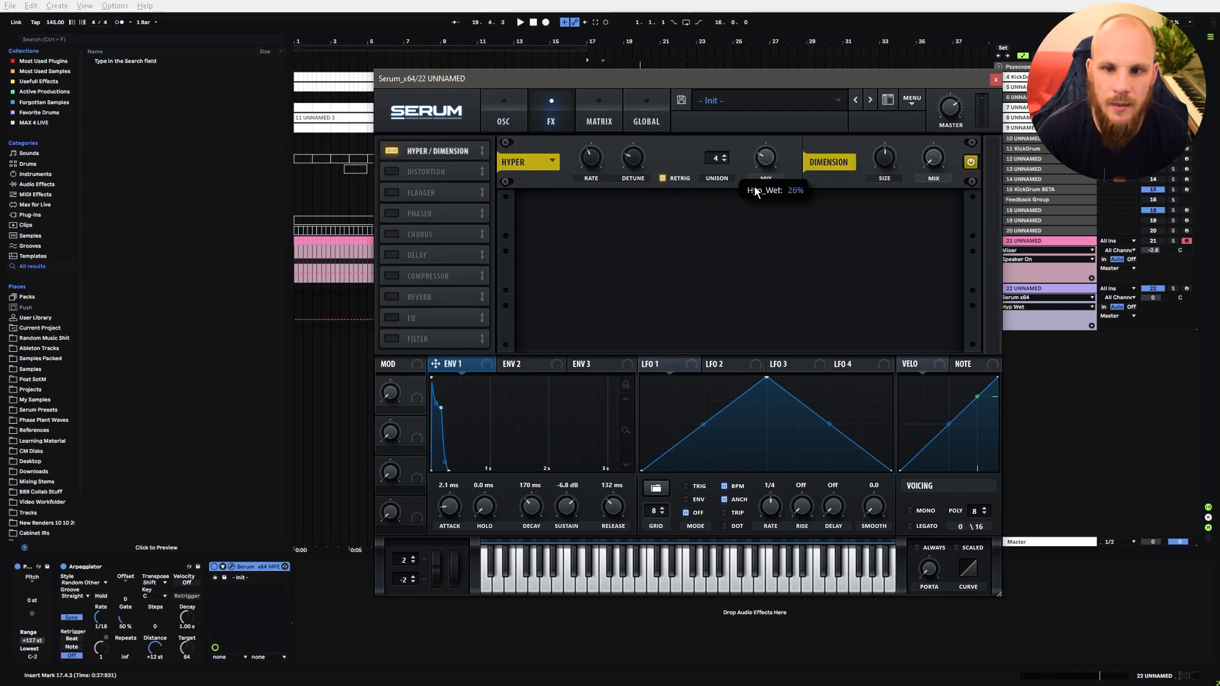
{"action": "left_click", "coordinate": [885, 158]}
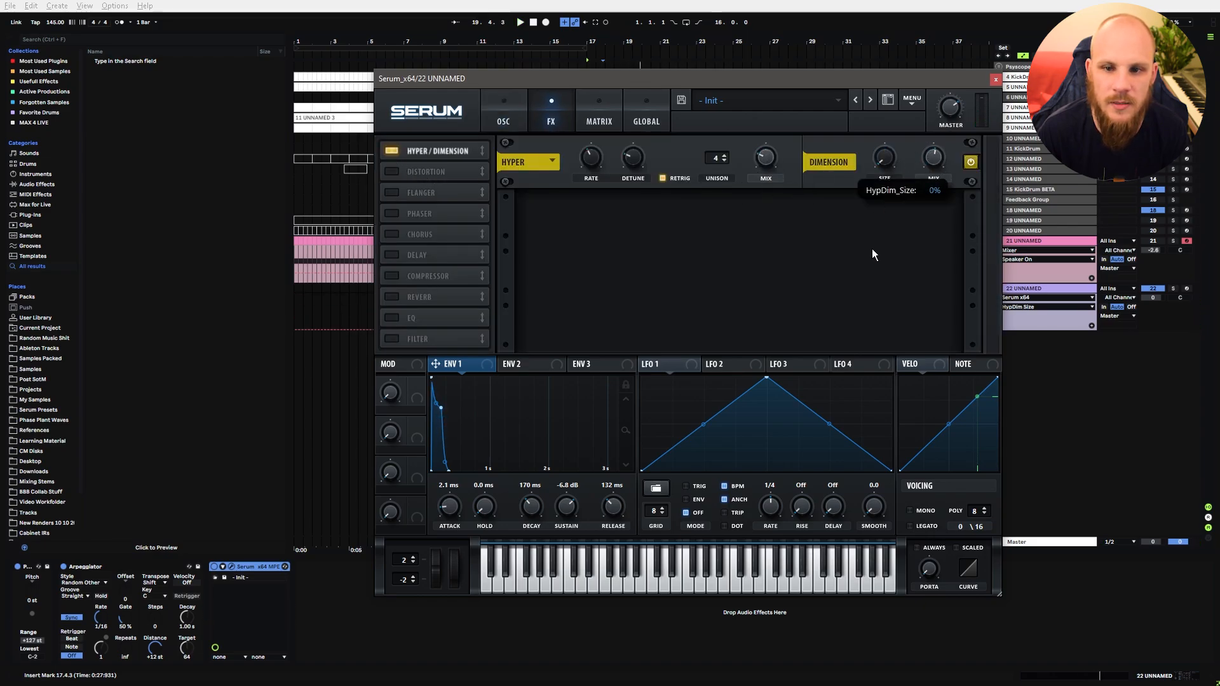
{"action": "left_click", "coordinate": [932, 164]}
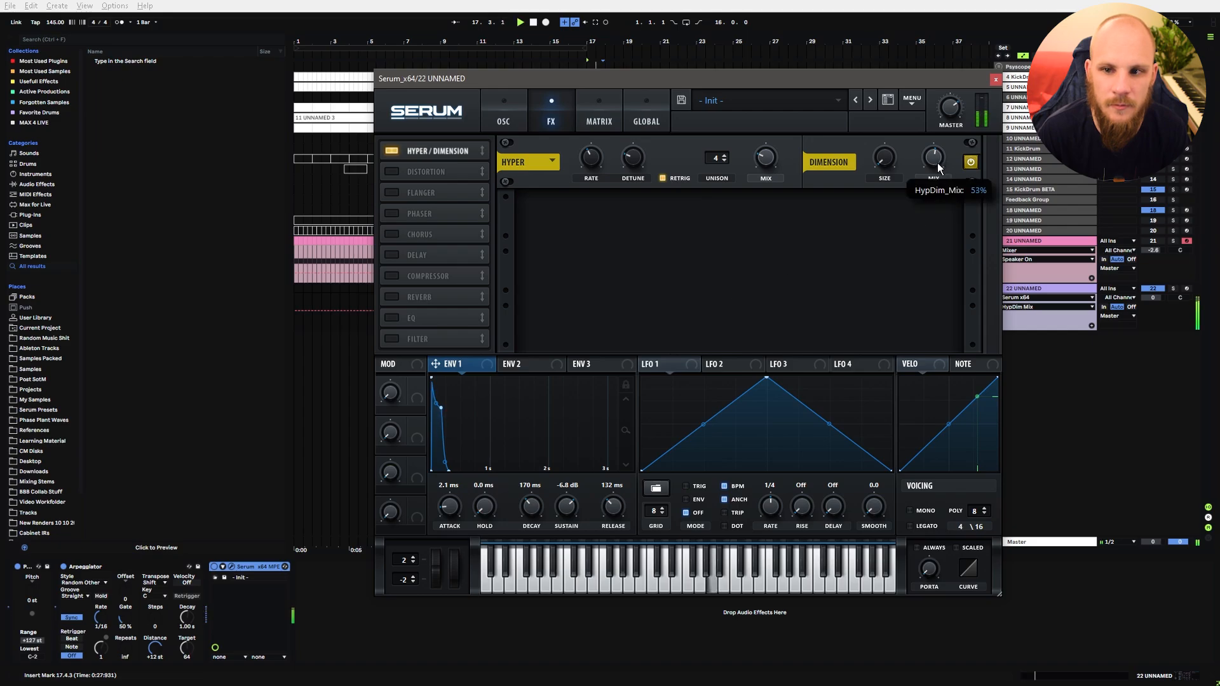
Enable the Chorus effect, raise its feedback, switch its filter to HPF and adjust the depth.
{"action": "left_click", "coordinate": [411, 236]}
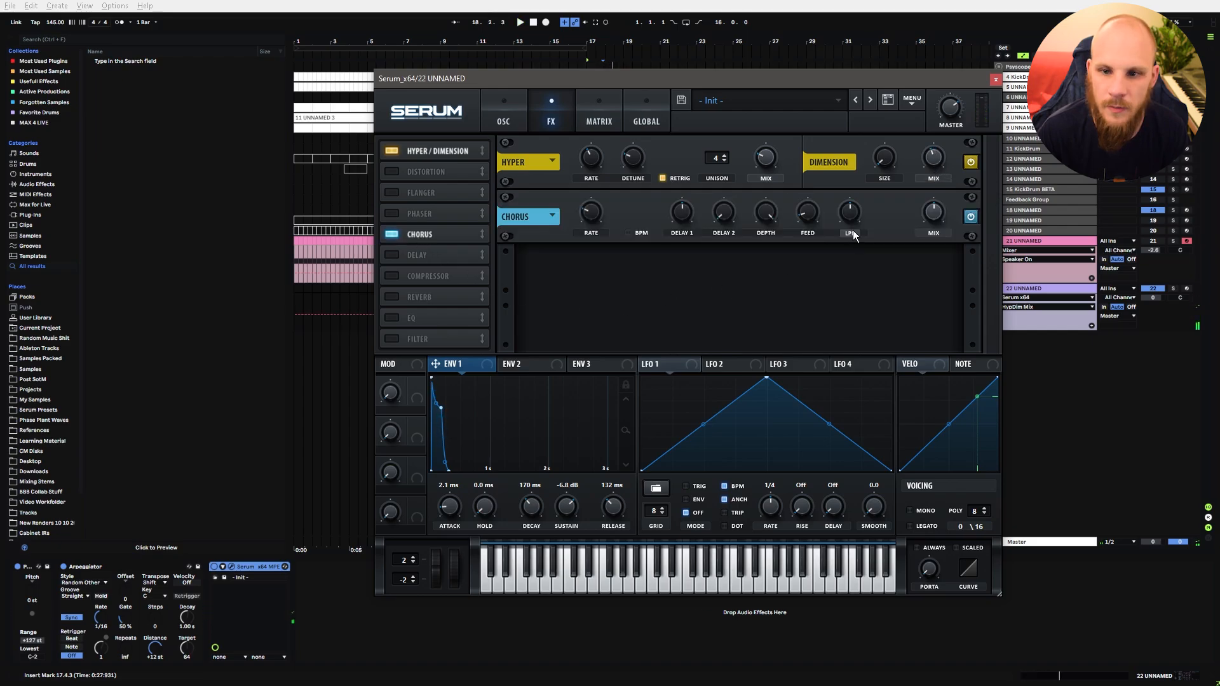
{"action": "left_click", "coordinate": [807, 209]}
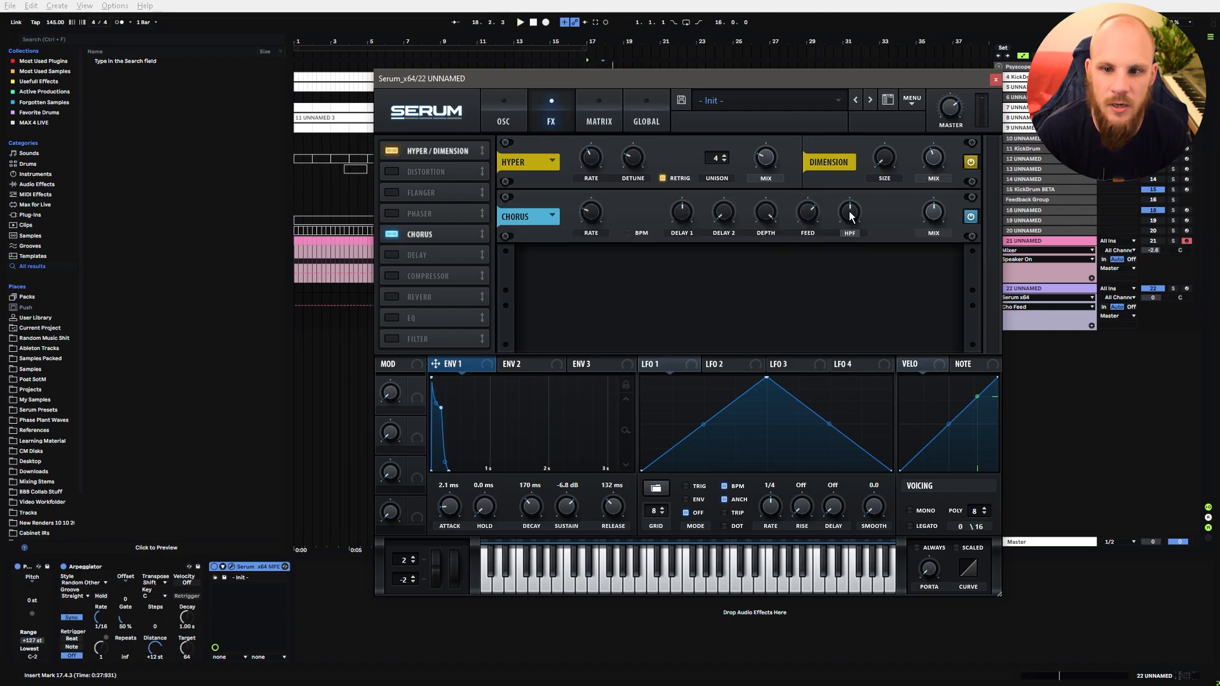
{"action": "left_click", "coordinate": [766, 211]}
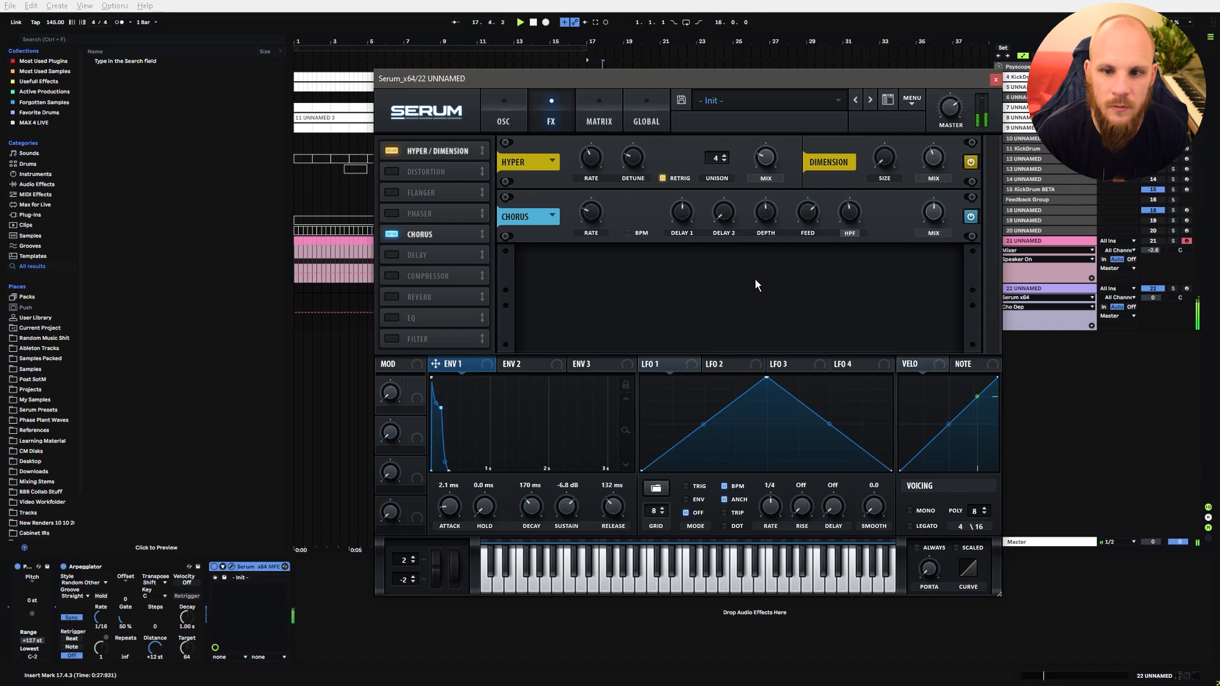
Enable the Reverb effect in Hall mode and adjust its mix and cut filtering.
{"action": "left_click", "coordinate": [392, 300]}
{"action": "left_click", "coordinate": [934, 267]}
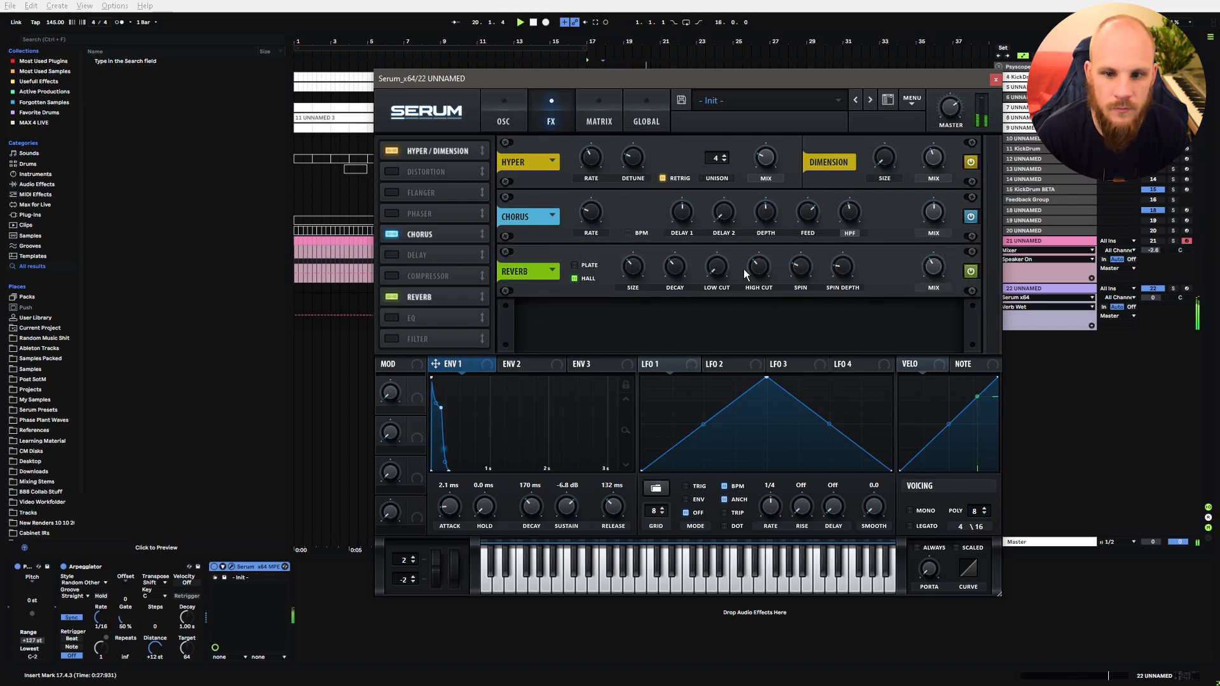
{"action": "left_click_drag", "start_coordinate": [745, 269], "coordinate": [718, 243]}
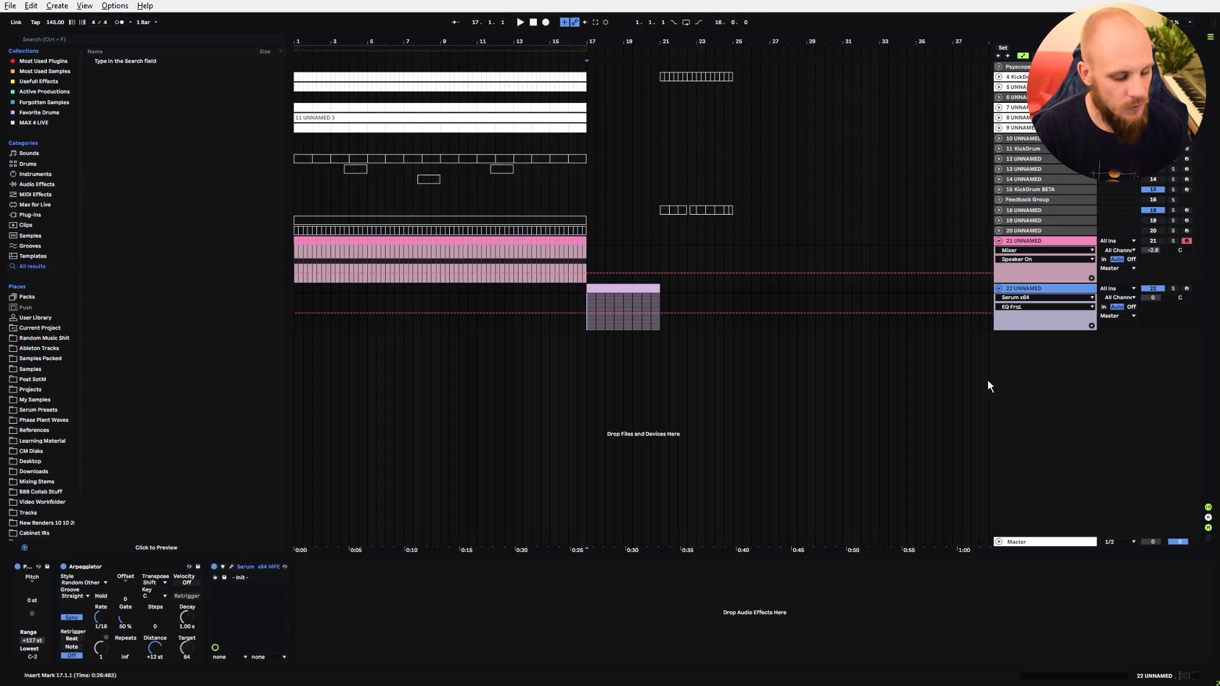
Duplicate the Serum track, then freeze and flatten the copy to audio.
{"action": "key", "text": "ctrl+d"}
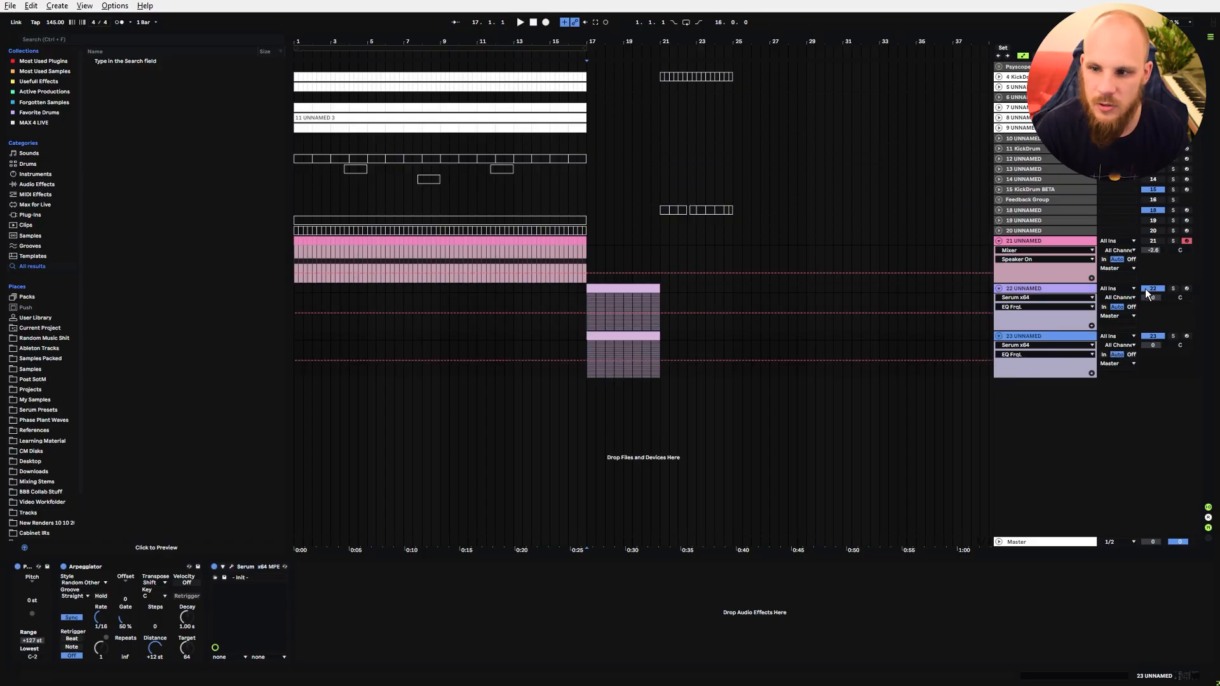
{"action": "right_click", "coordinate": [1036, 336]}
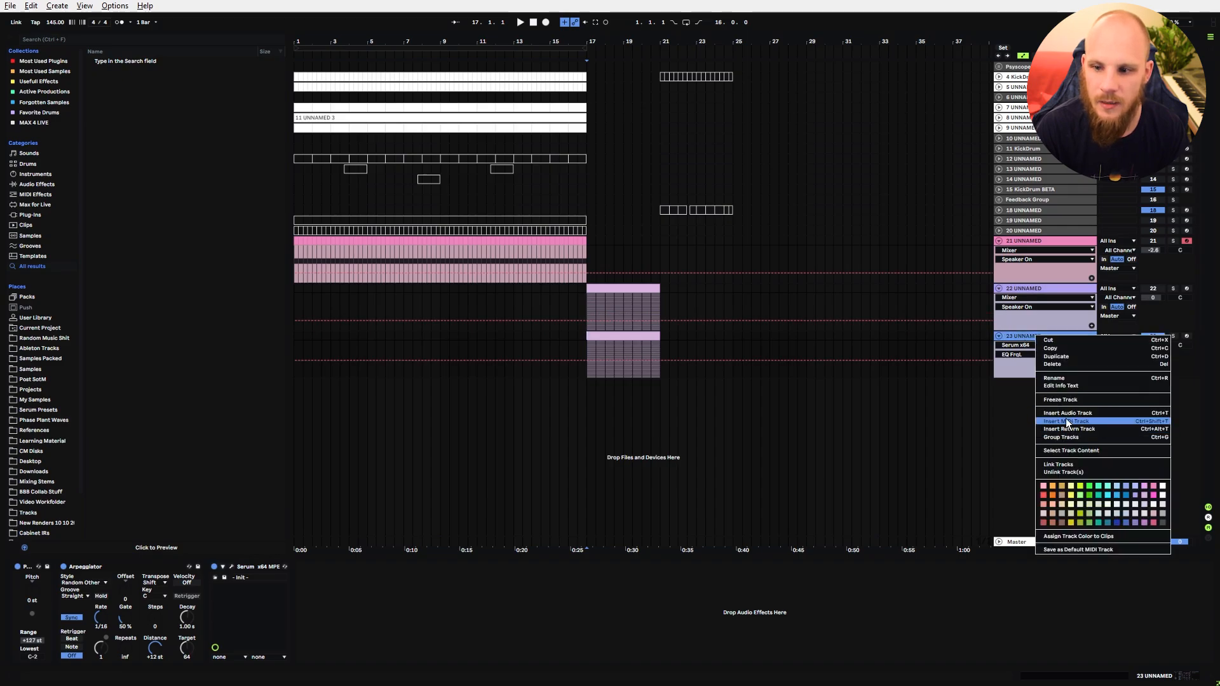
{"action": "left_click", "coordinate": [1059, 400]}
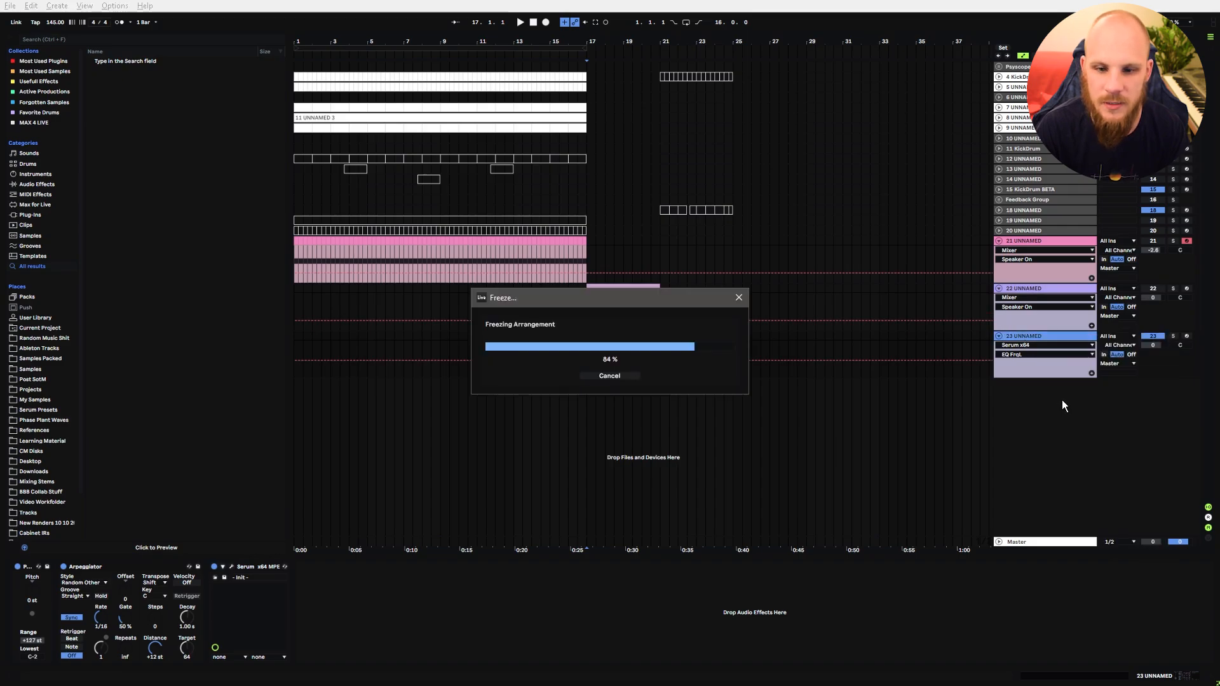
Solo the flattened audio track and play back its rendered arpeggio.
{"action": "left_click", "coordinate": [1172, 336]}
{"action": "key", "text": "space"}
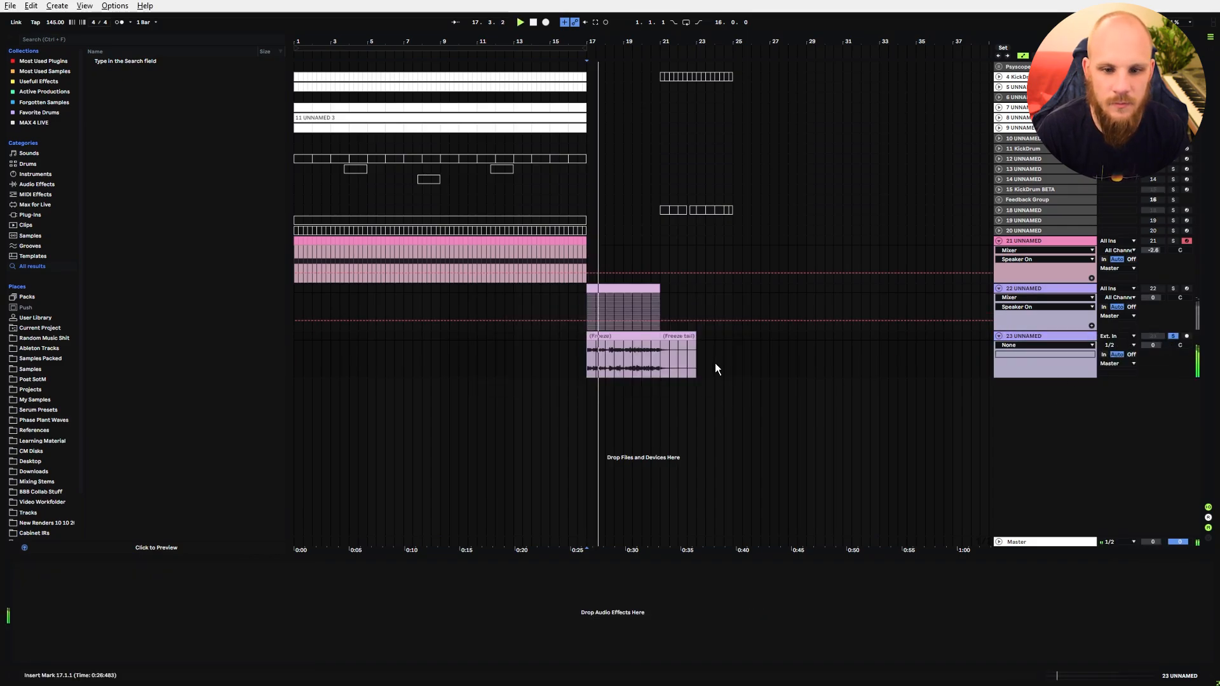
{"action": "key", "text": "space"}
{"action": "key", "text": "space"}
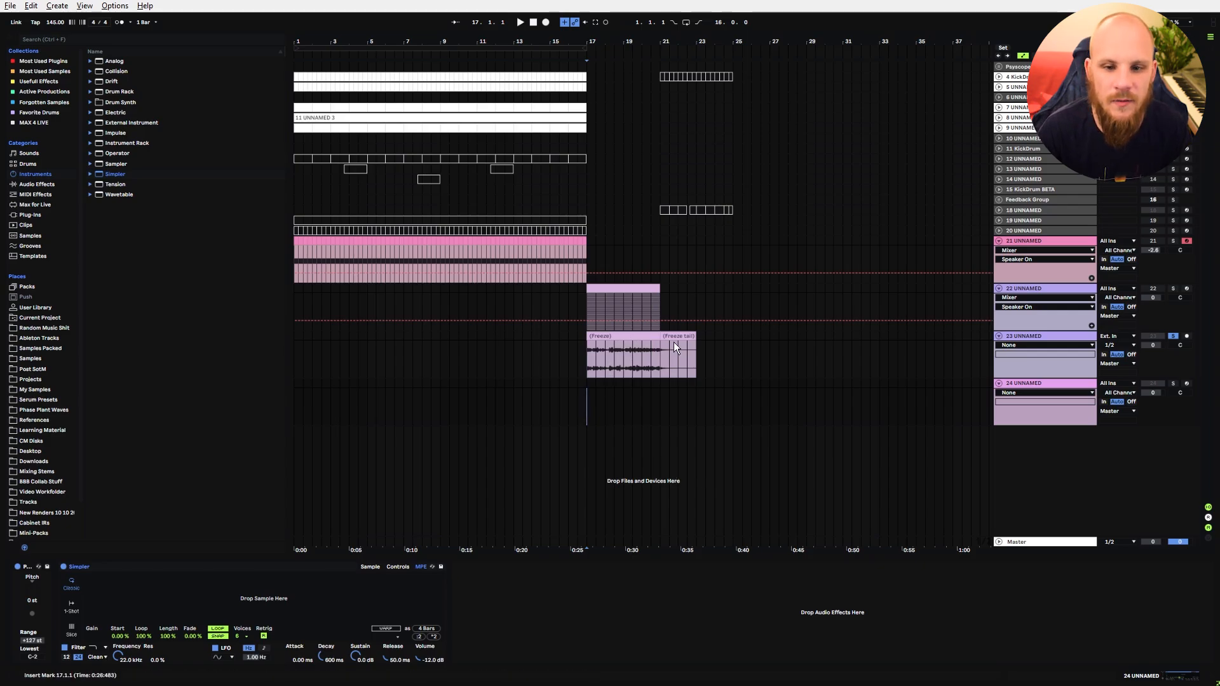
Consolidate the frozen clip with its freeze tail and load the result as the sample in the Simpler on track 24.
{"action": "left_click", "coordinate": [659, 338]}
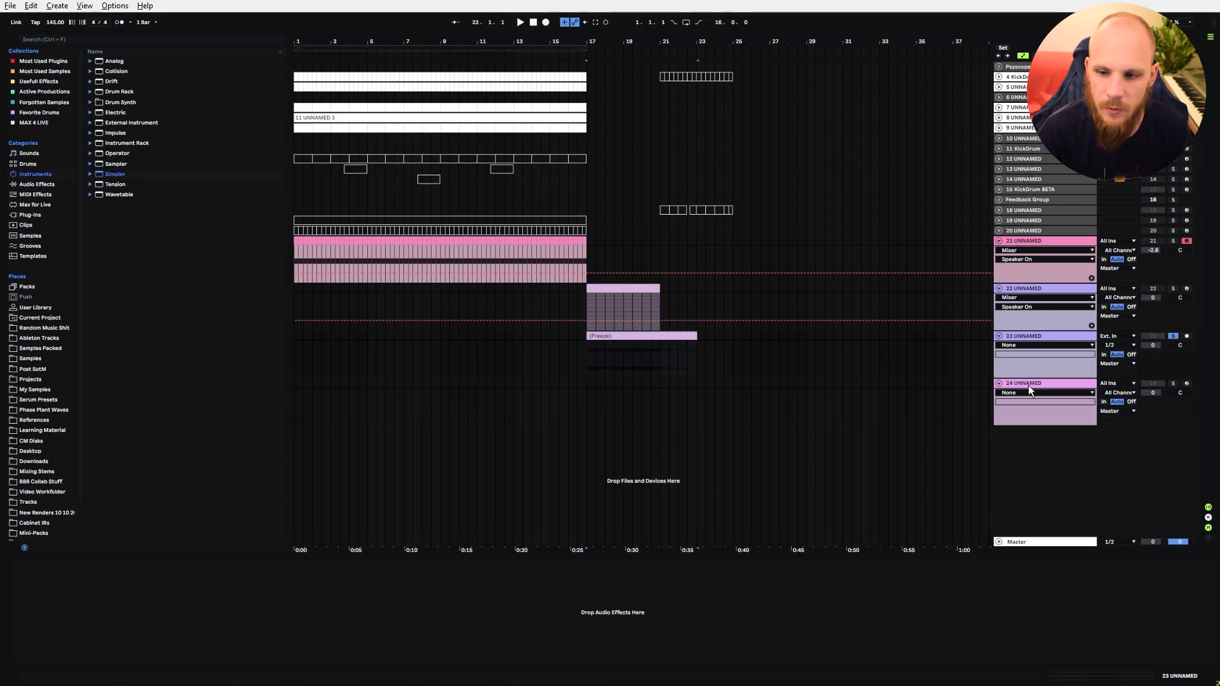
{"action": "left_click_drag", "start_coordinate": [615, 334], "coordinate": [257, 608]}
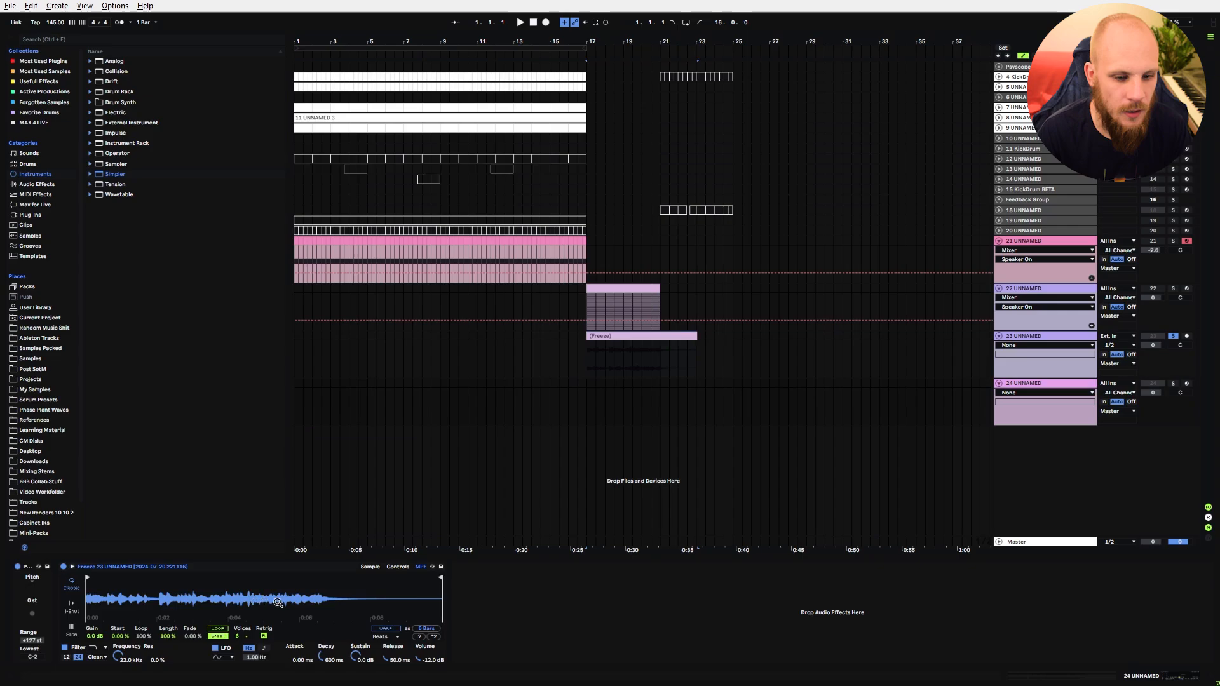
Turn on looping in Simpler, shorten the sample length to under 2 % and raise the loop fade to 94.5 %.
{"action": "left_click", "coordinate": [217, 628]}
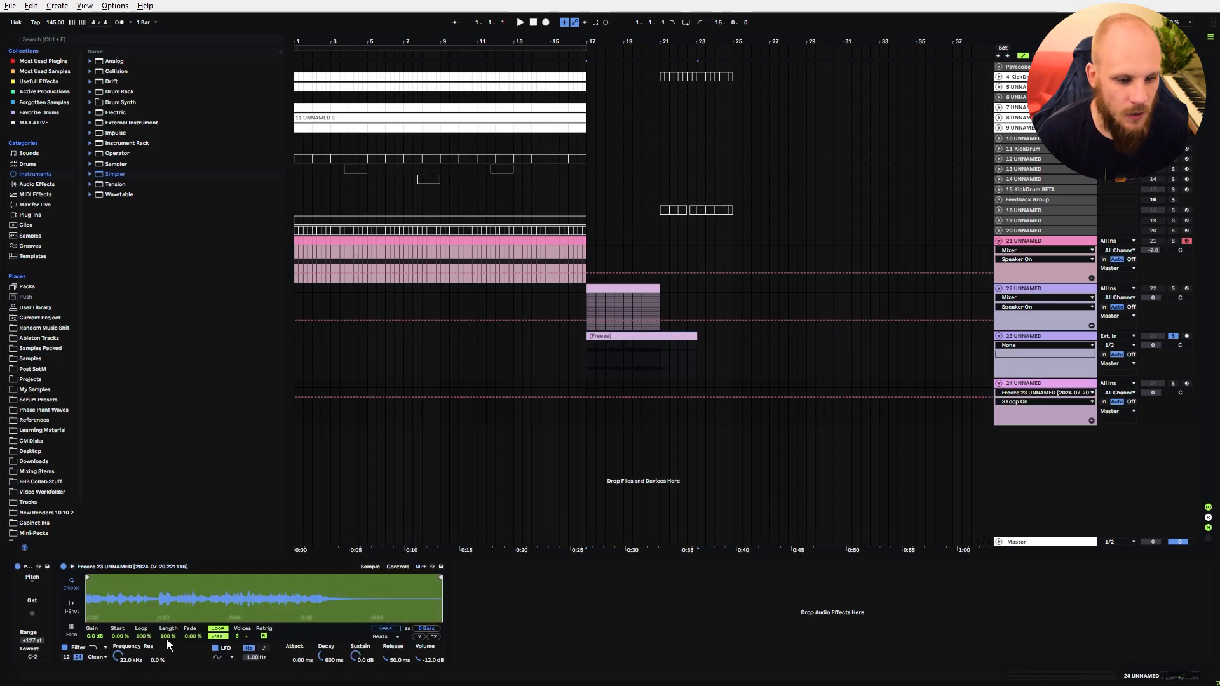
{"action": "left_click_drag", "start_coordinate": [169, 644], "coordinate": [169, 685]}
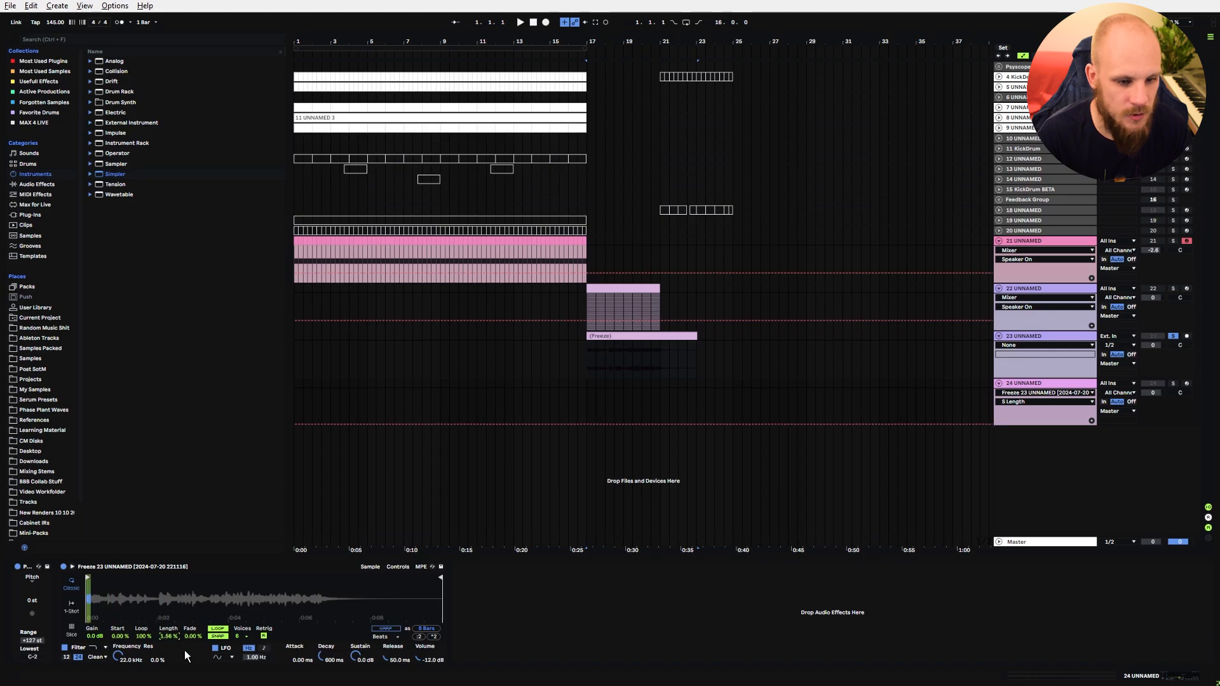
{"action": "left_click_drag", "start_coordinate": [192, 635], "coordinate": [192, 575]}
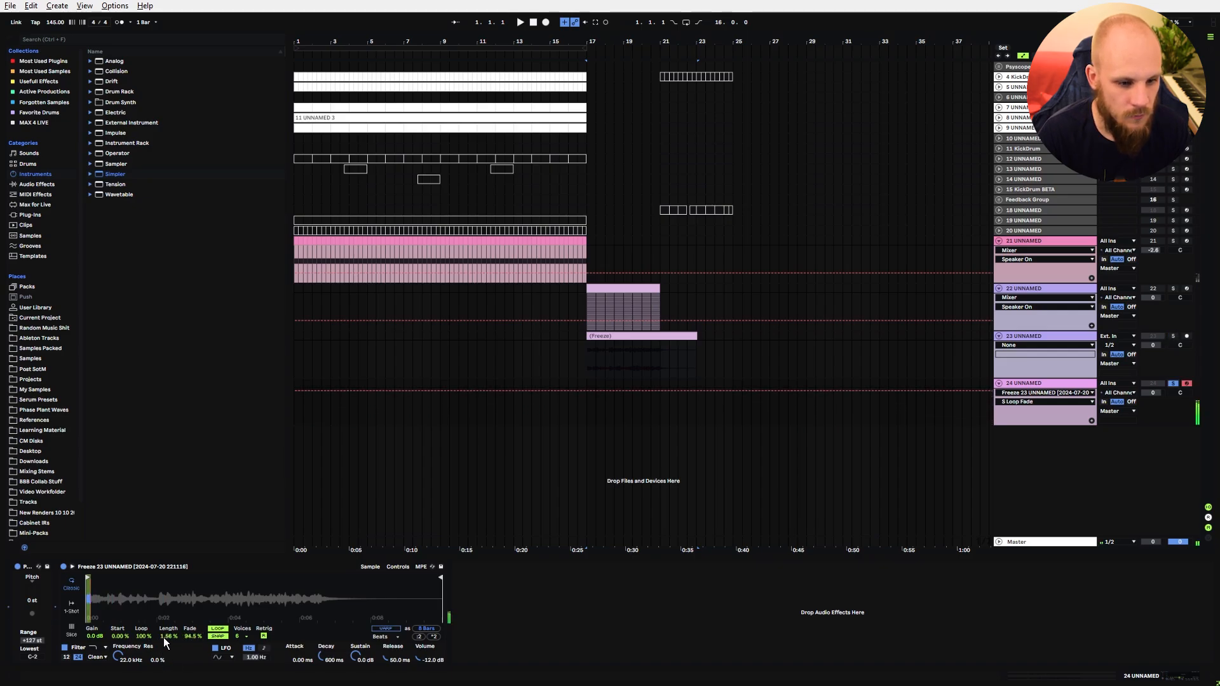
Set the sample length to 0.78 %, turn off Snap and sweep the sample start position through the waveform.
{"action": "left_click", "coordinate": [176, 637]}
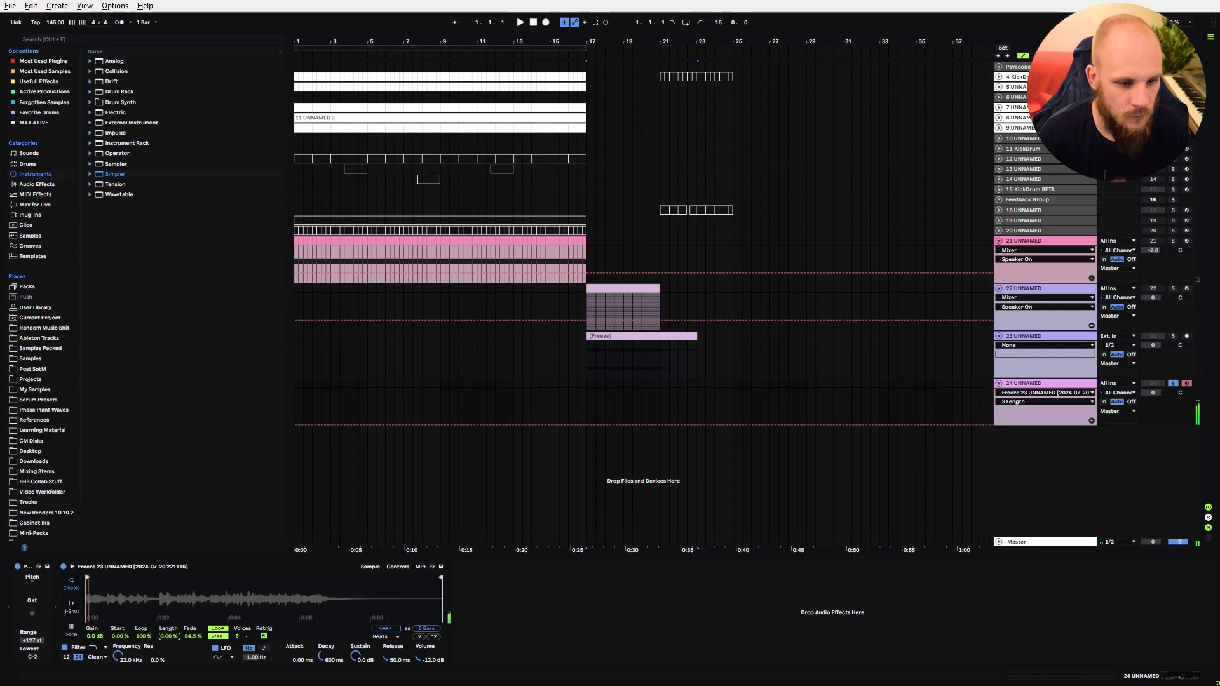
{"action": "left_click", "coordinate": [211, 635]}
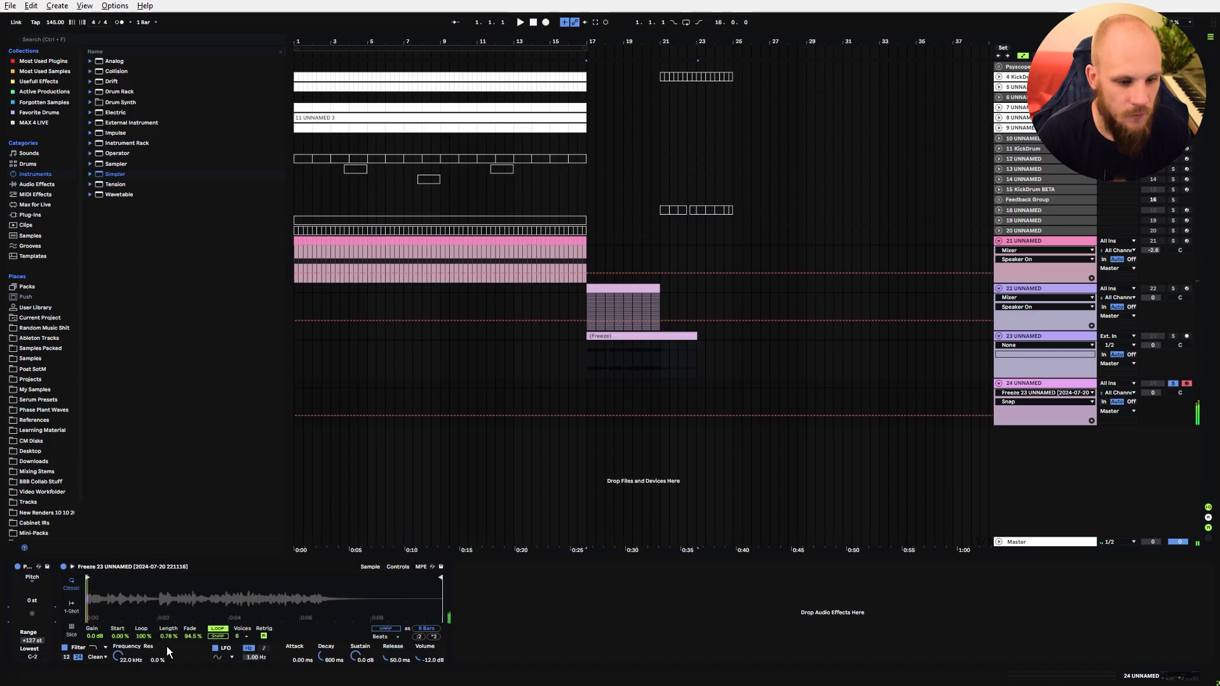
{"action": "left_click", "coordinate": [144, 636]}
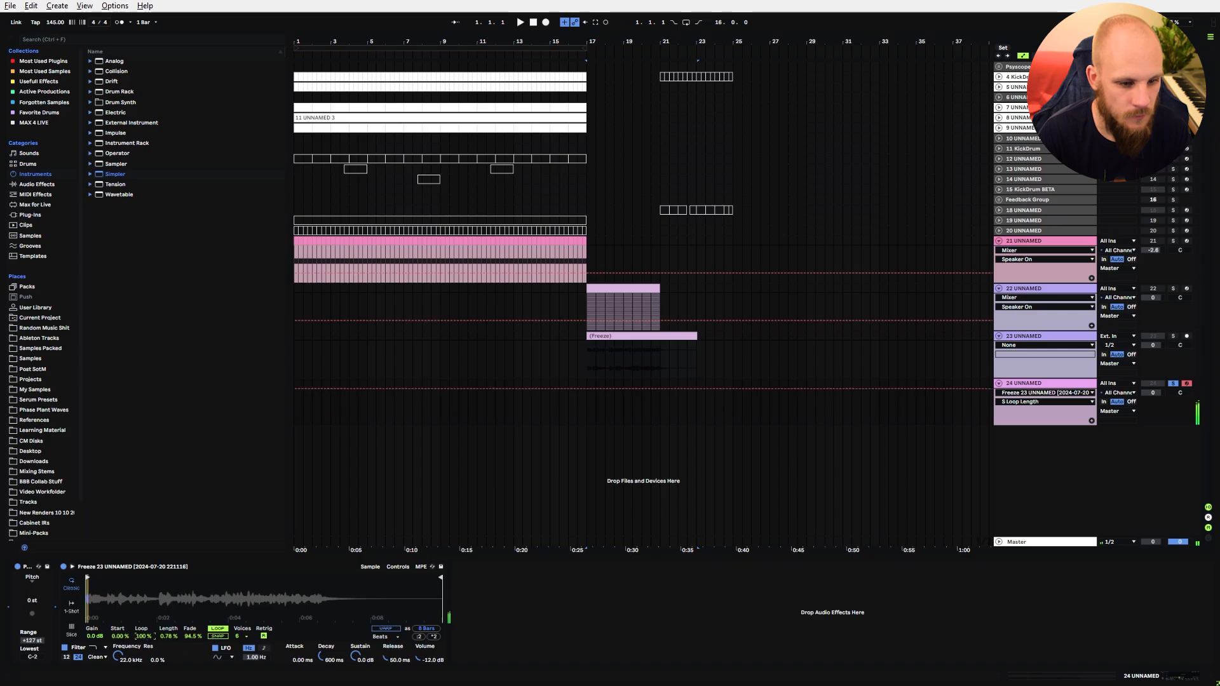
{"action": "mouse_move", "coordinate": [120, 636]}
{"action": "left_mouse_down"}
{"action": "mouse_move", "coordinate": [119, 604]}
{"action": "mouse_move", "coordinate": [121, 685]}
{"action": "mouse_move", "coordinate": [120, 613]}
{"action": "left_mouse_up"}
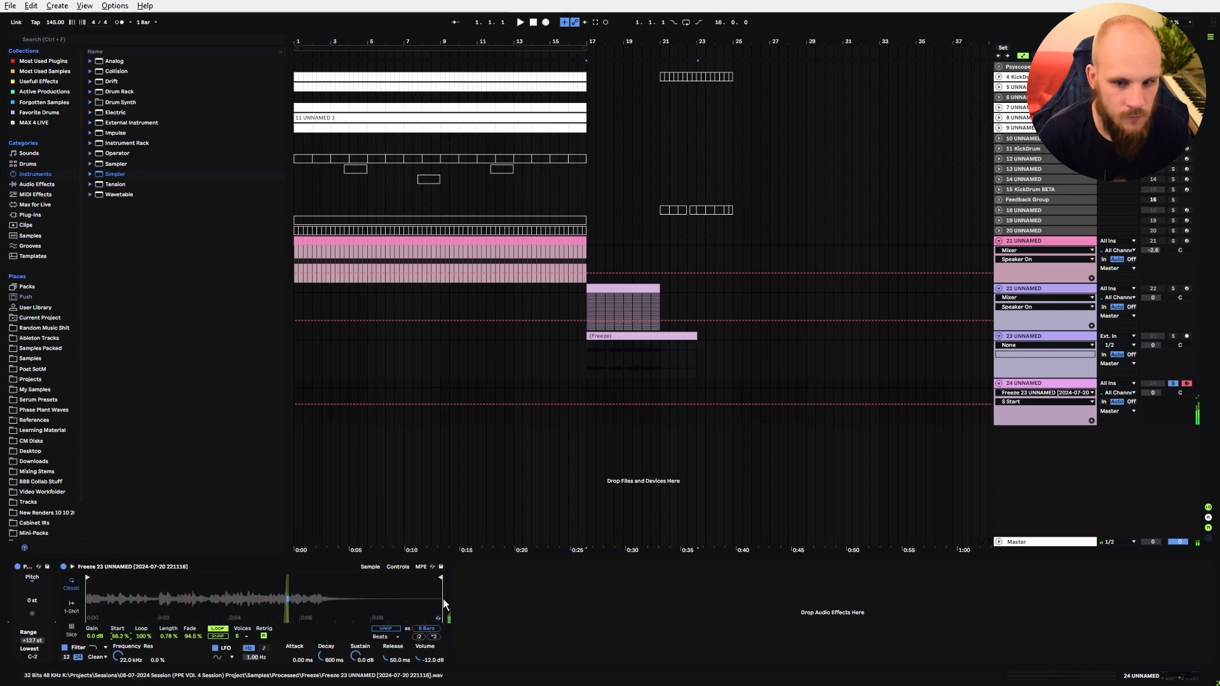
Create a one-bar MIDI clip at bar 17 on track 24 and fill it with a single C3 note.
{"action": "left_click", "coordinate": [587, 386]}
{"action": "left_click_drag", "start_coordinate": [587, 386], "coordinate": [604, 384]}
{"action": "key", "text": "ctrl+shift+m"}
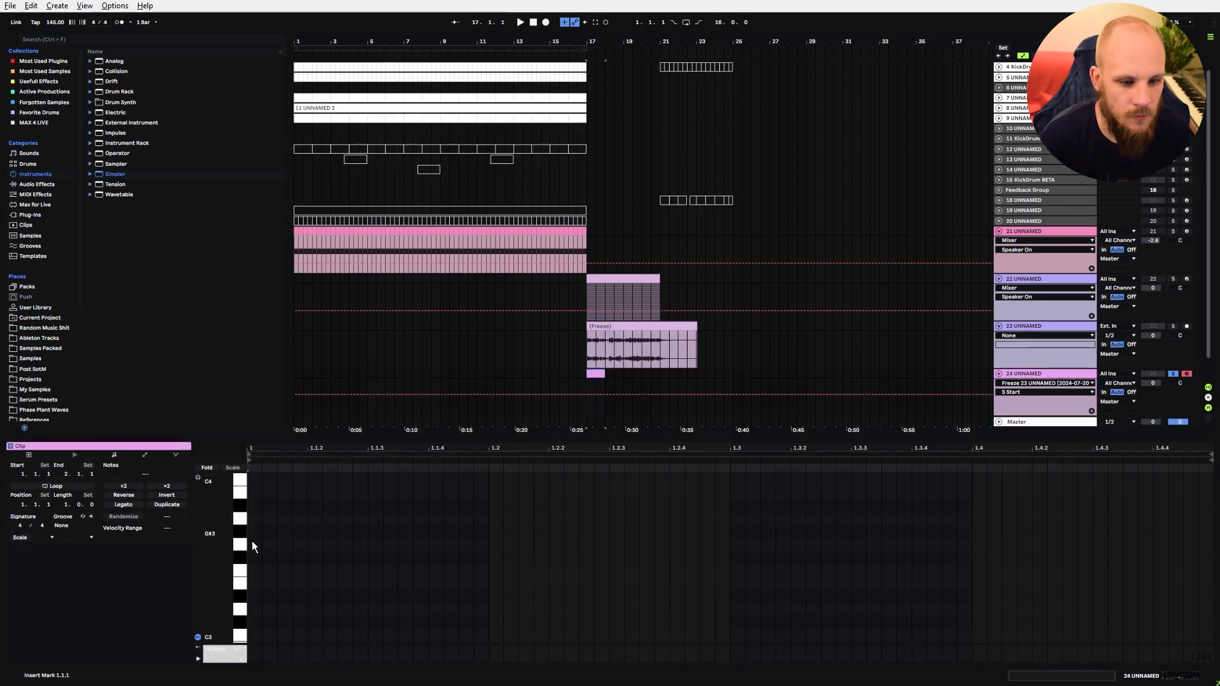
{"action": "double_click", "coordinate": [254, 636]}
{"action": "left_click_drag", "start_coordinate": [260, 635], "coordinate": [1123, 640]}
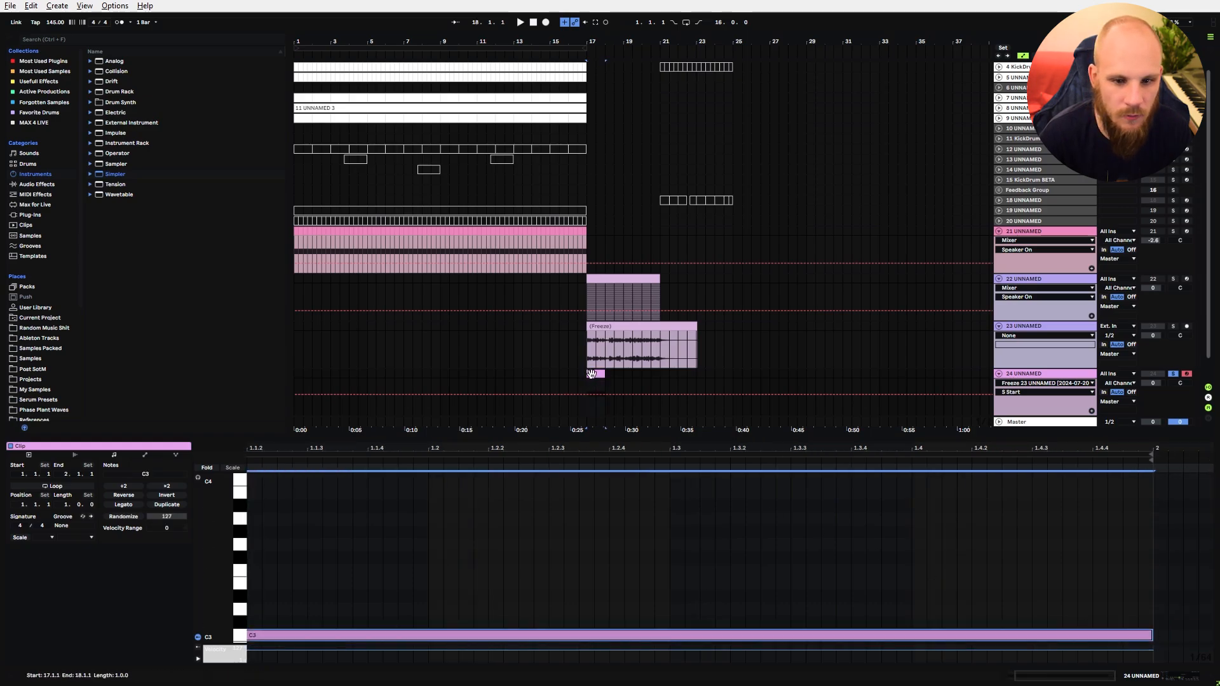
Audition the one-bar clip and transpose its note up an octave to C4.
{"action": "key", "text": "space"}
{"action": "key", "text": "space"}
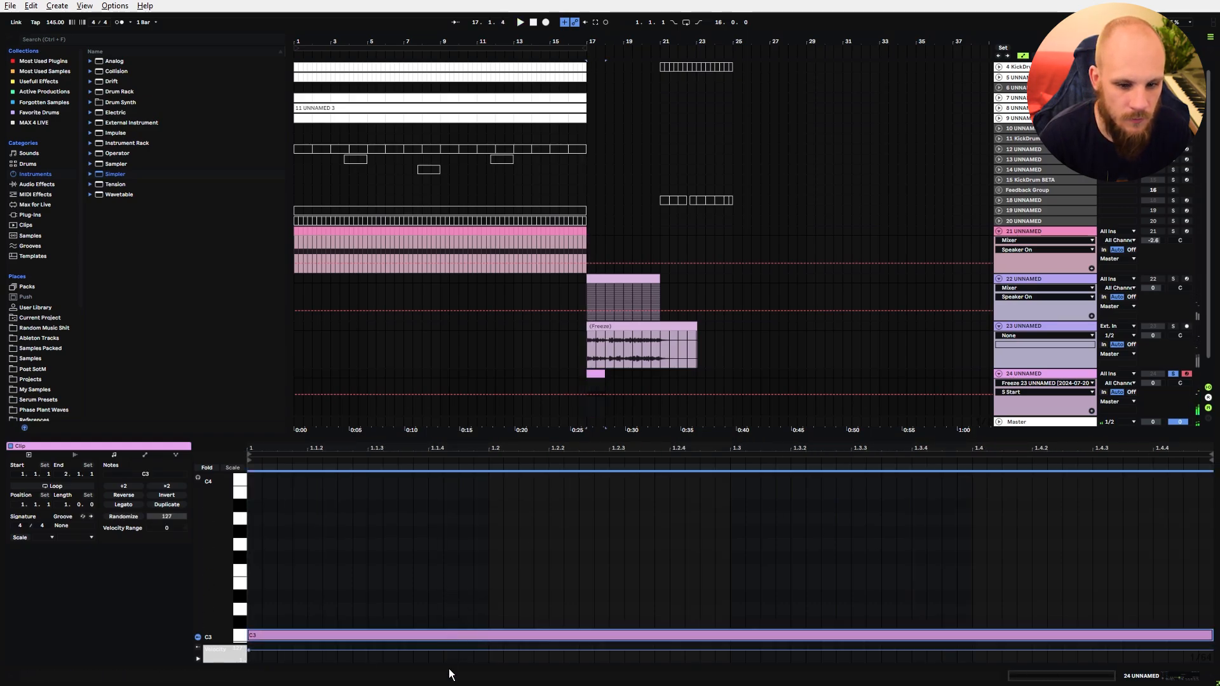
{"action": "key", "text": "shift+Up"}
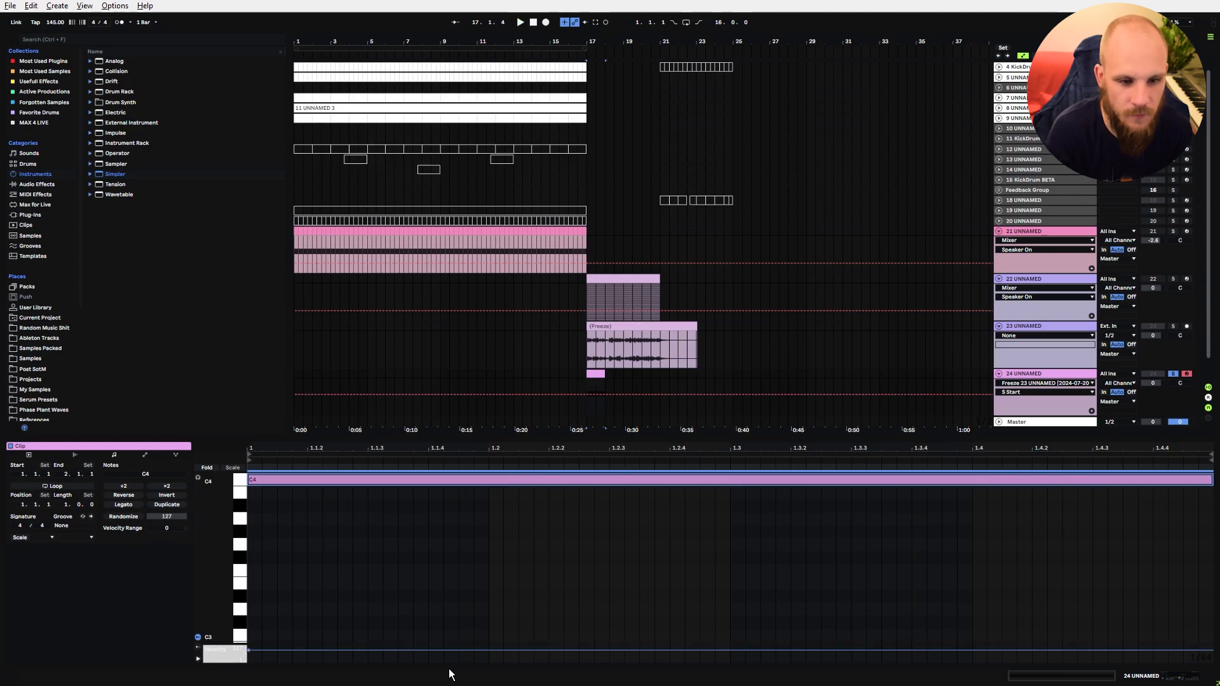
{"action": "key", "text": "space"}
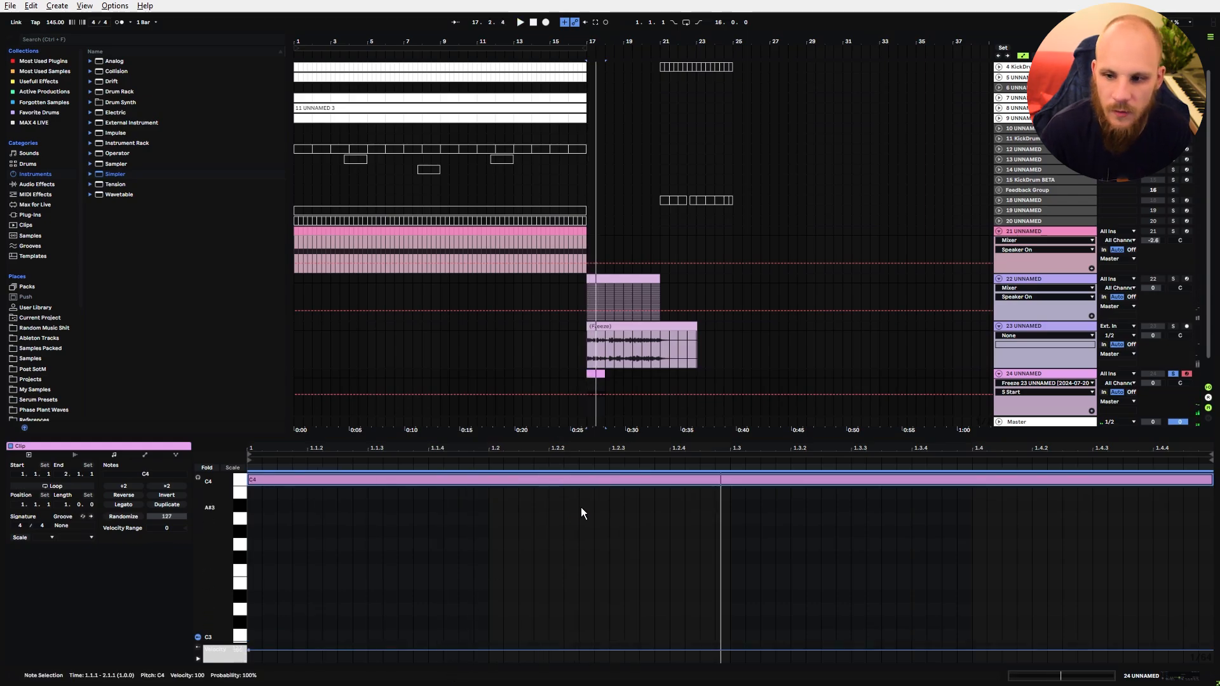
Draw rising and falling automation of Simpler's start position across the one-bar clip on track 24 and play it back.
{"action": "left_click", "coordinate": [571, 384]}
{"action": "mouse_move", "coordinate": [587, 394]}
{"action": "left_mouse_down"}
{"action": "mouse_move", "coordinate": [587, 415]}
{"action": "mouse_move", "coordinate": [592, 379]}
{"action": "mouse_move", "coordinate": [602, 414]}
{"action": "mouse_move", "coordinate": [605, 380]}
{"action": "left_mouse_up"}
{"action": "left_click", "coordinate": [597, 395]}
{"action": "key", "text": "space"}
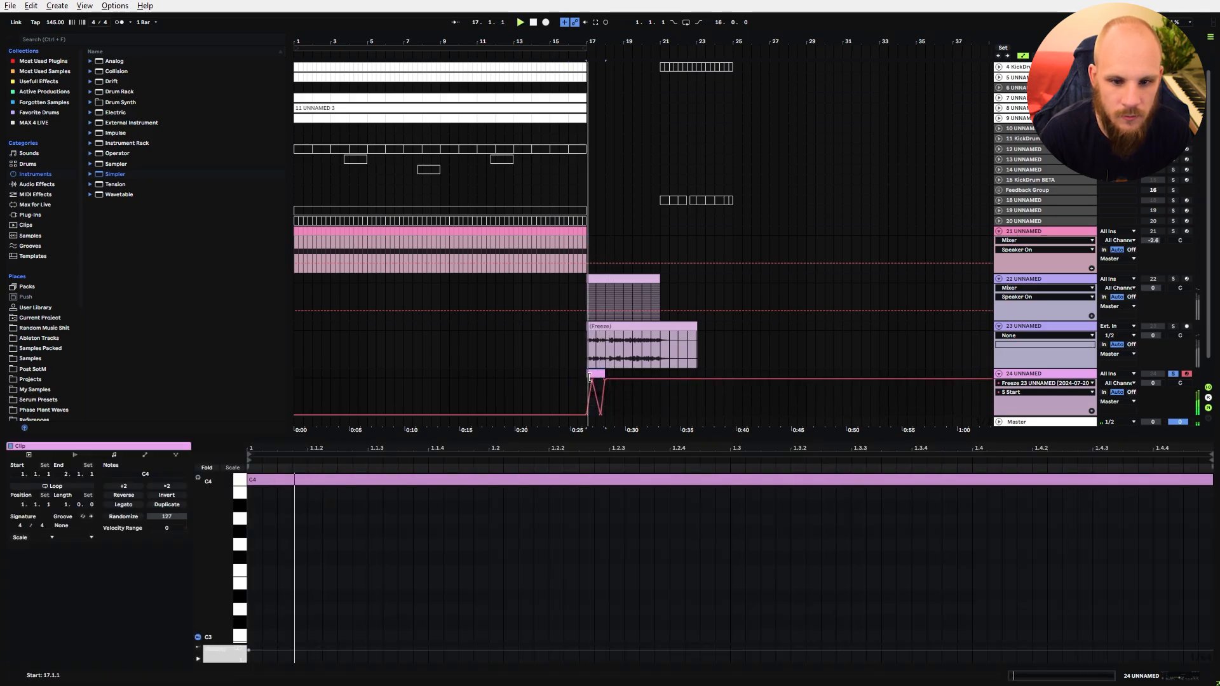
{"action": "left_click", "coordinate": [541, 393]}
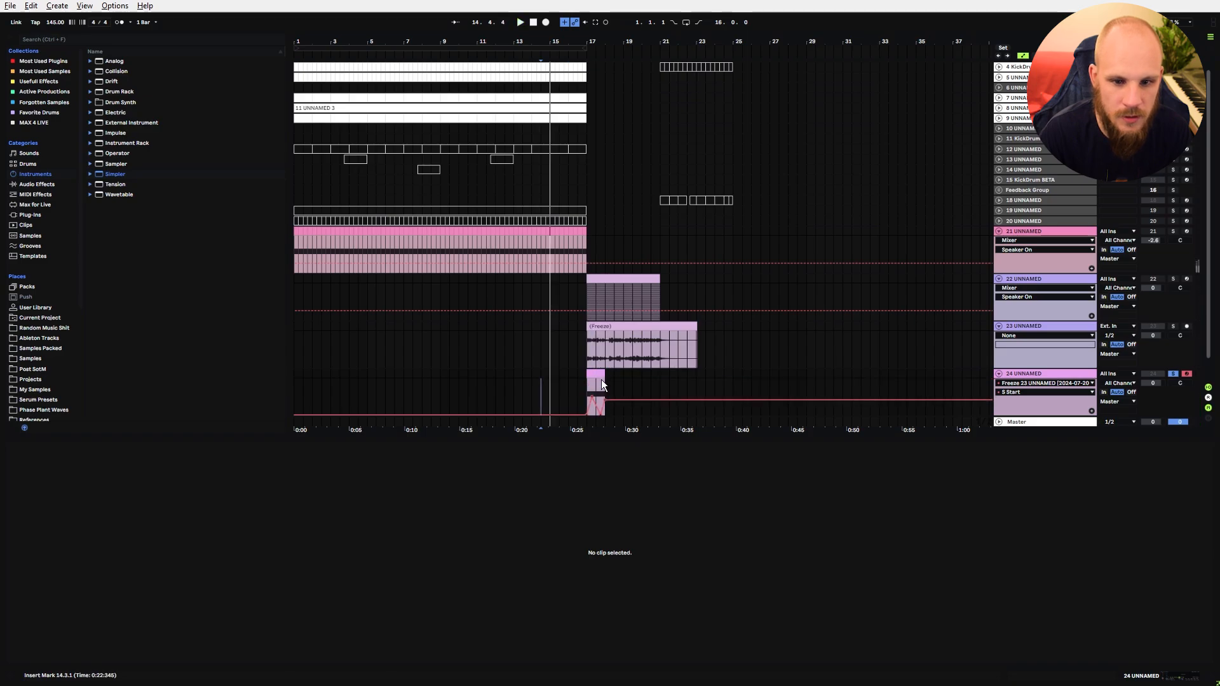
Audition the clip's note in lower octaves down to C1, and set it to C3.
{"action": "left_click", "coordinate": [599, 374]}
{"action": "left_click", "coordinate": [470, 531]}
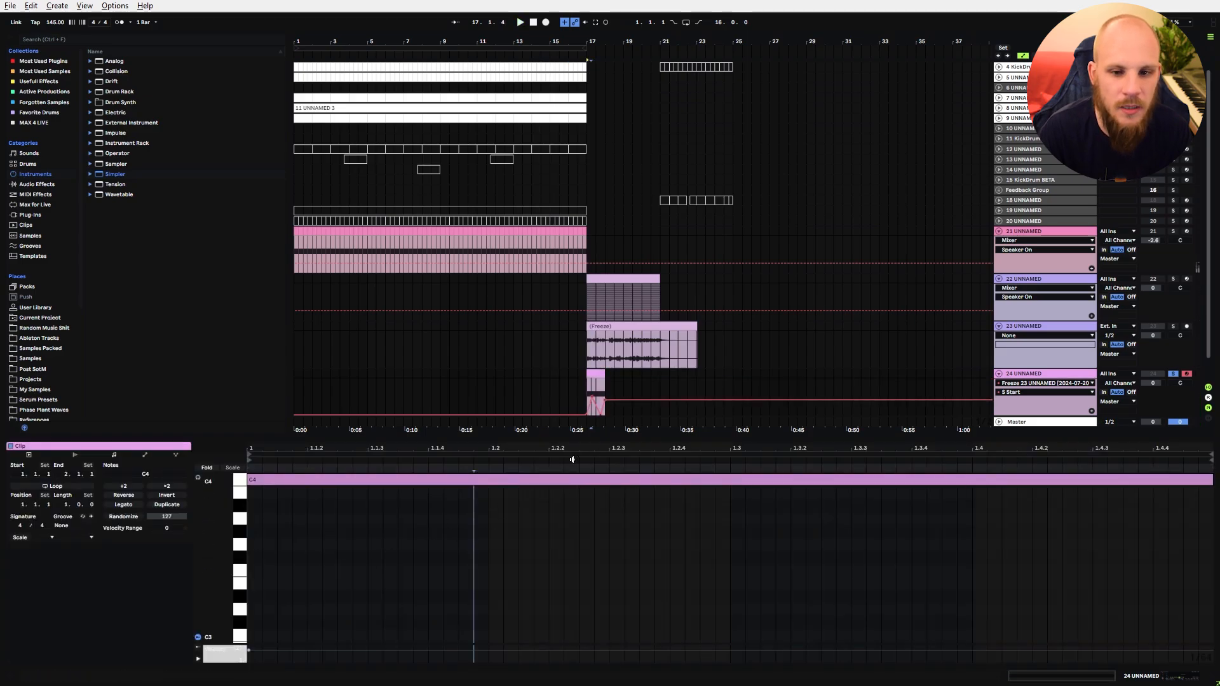
{"action": "left_click", "coordinate": [272, 482]}
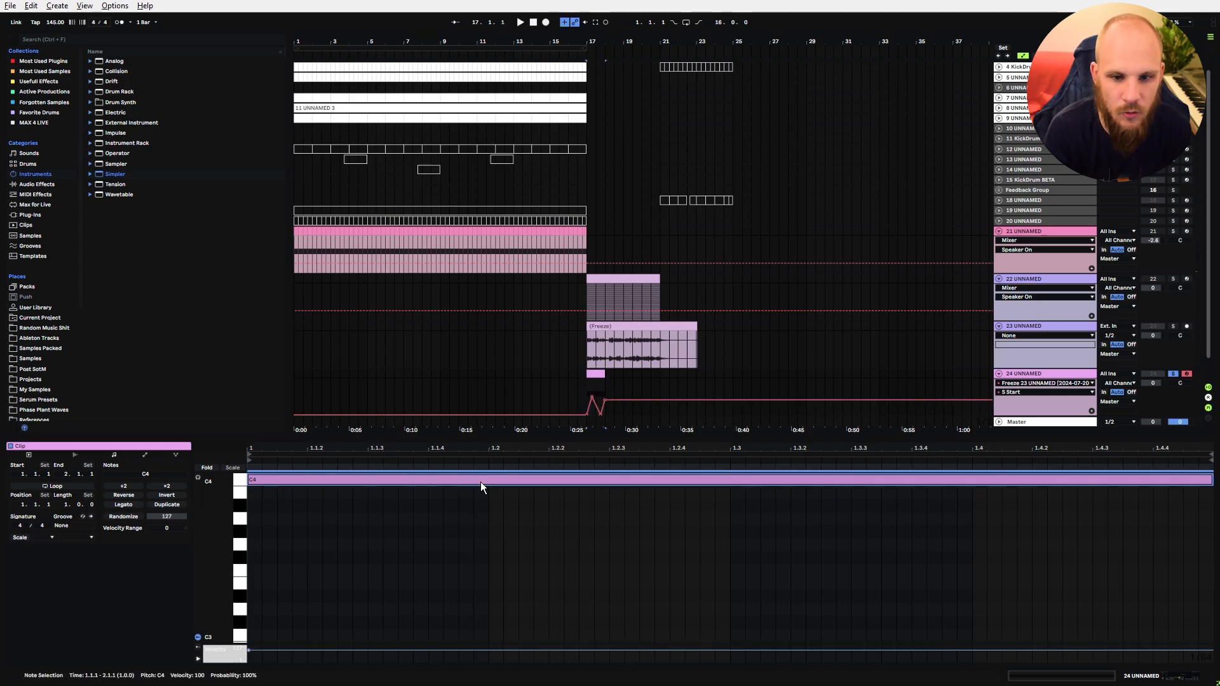
{"action": "key", "text": "shift+Down"}
{"action": "key", "text": "shift+Down"}
{"action": "key", "text": "space"}
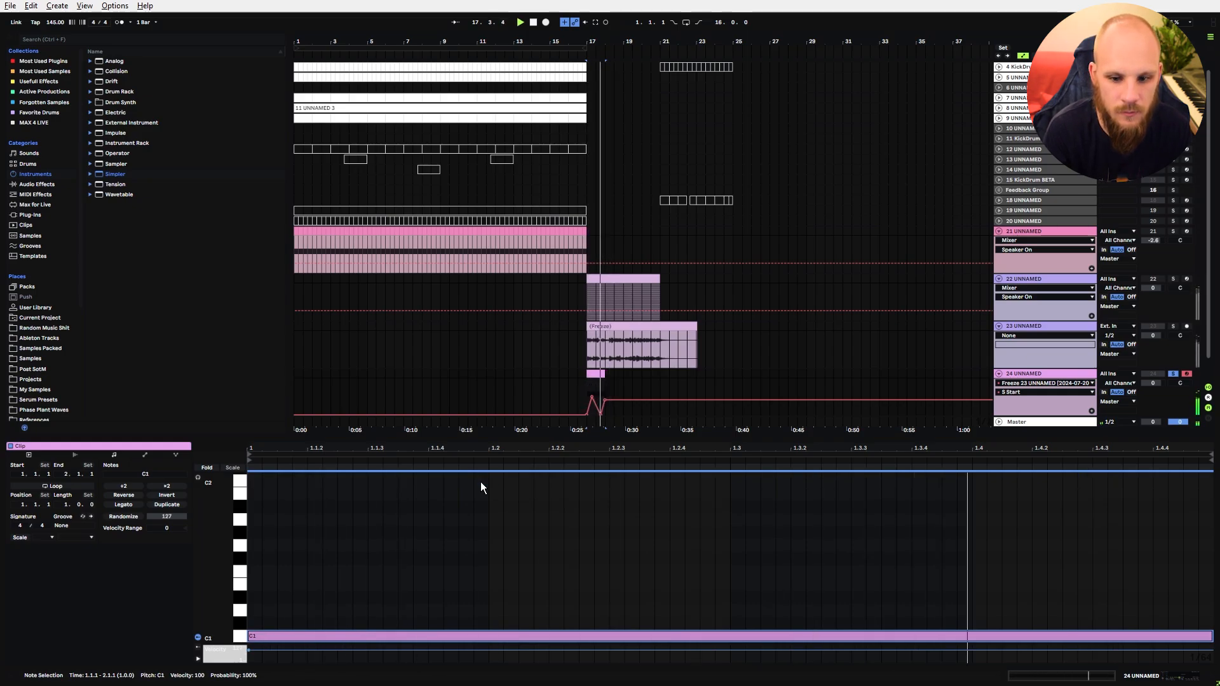
{"action": "key", "text": "shift+Up"}
{"action": "key", "text": "shift+Up"}
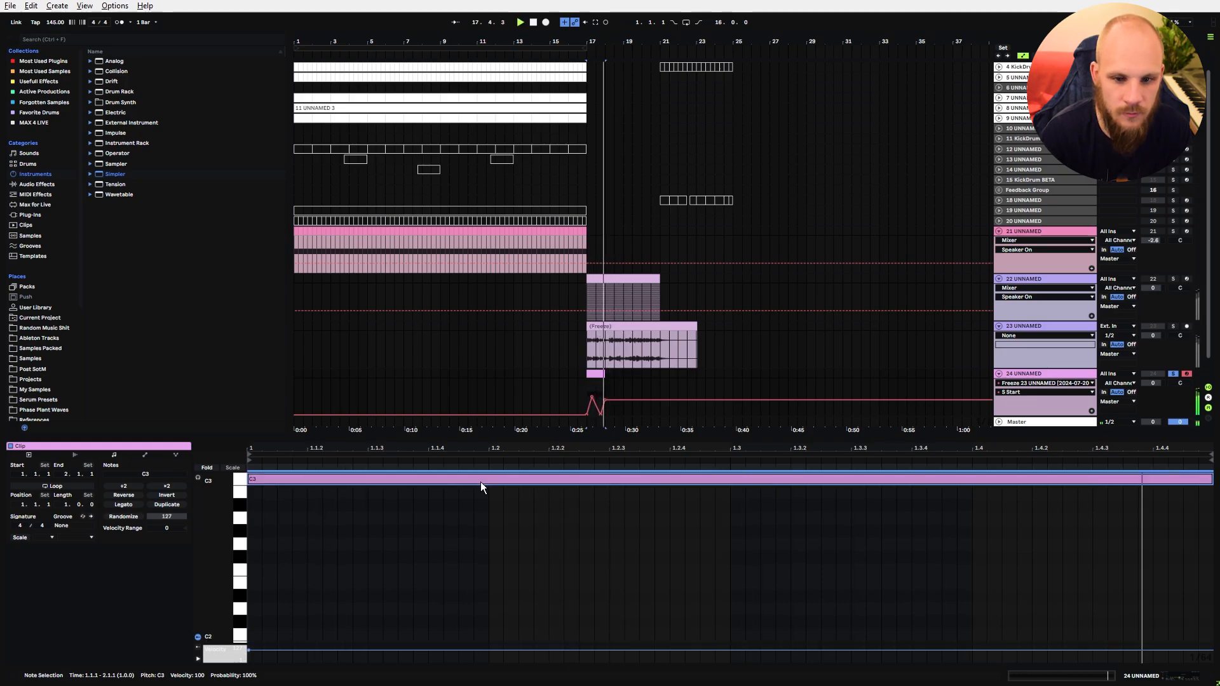
Add an Echo effect after Simpler on track 24 and raise its feedback while playing the clip.
{"action": "key", "text": "shift+Tab"}
{"action": "key", "text": "space"}
{"action": "scroll", "coordinate": [594, 356], "scroll_direction": "up", "scroll_amount": 8}
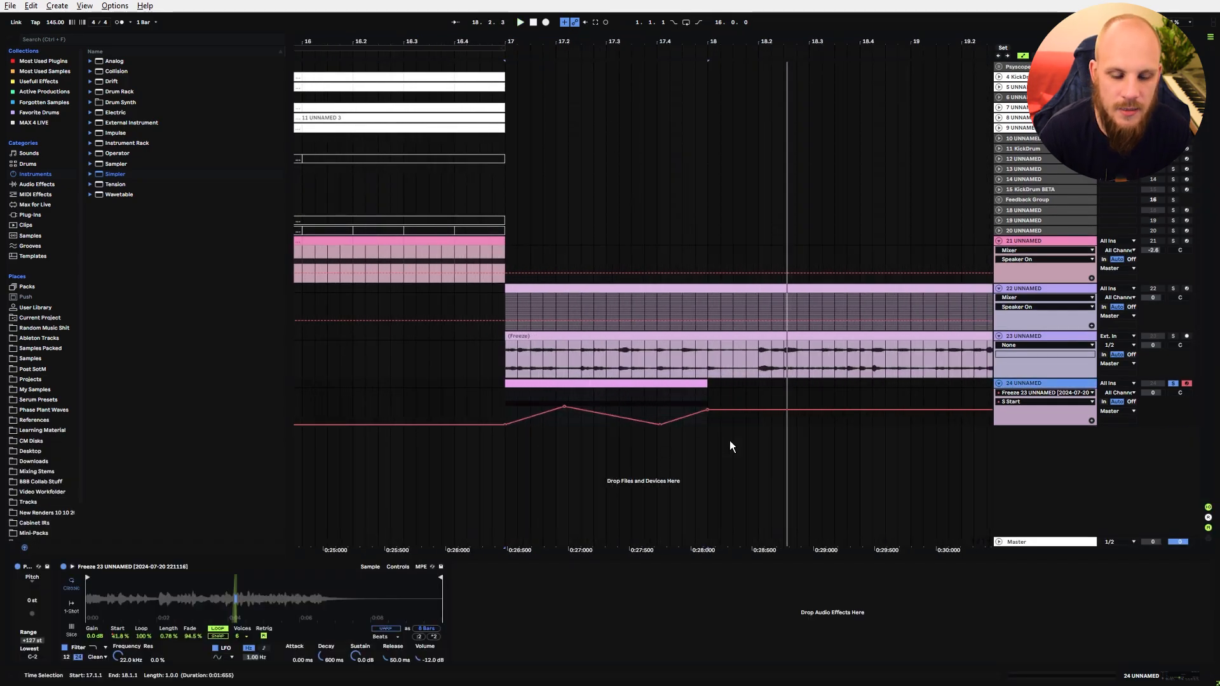
{"action": "right_click", "coordinate": [544, 624]}
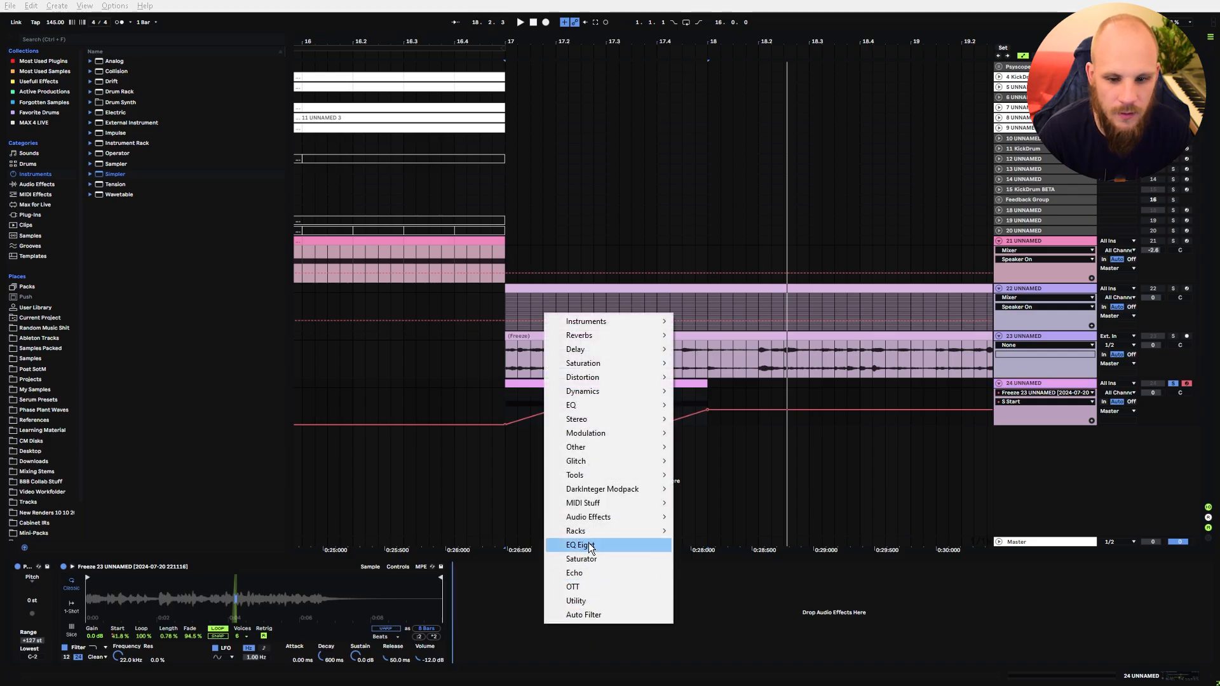
{"action": "left_click", "coordinate": [573, 573]}
{"action": "key", "text": "space"}
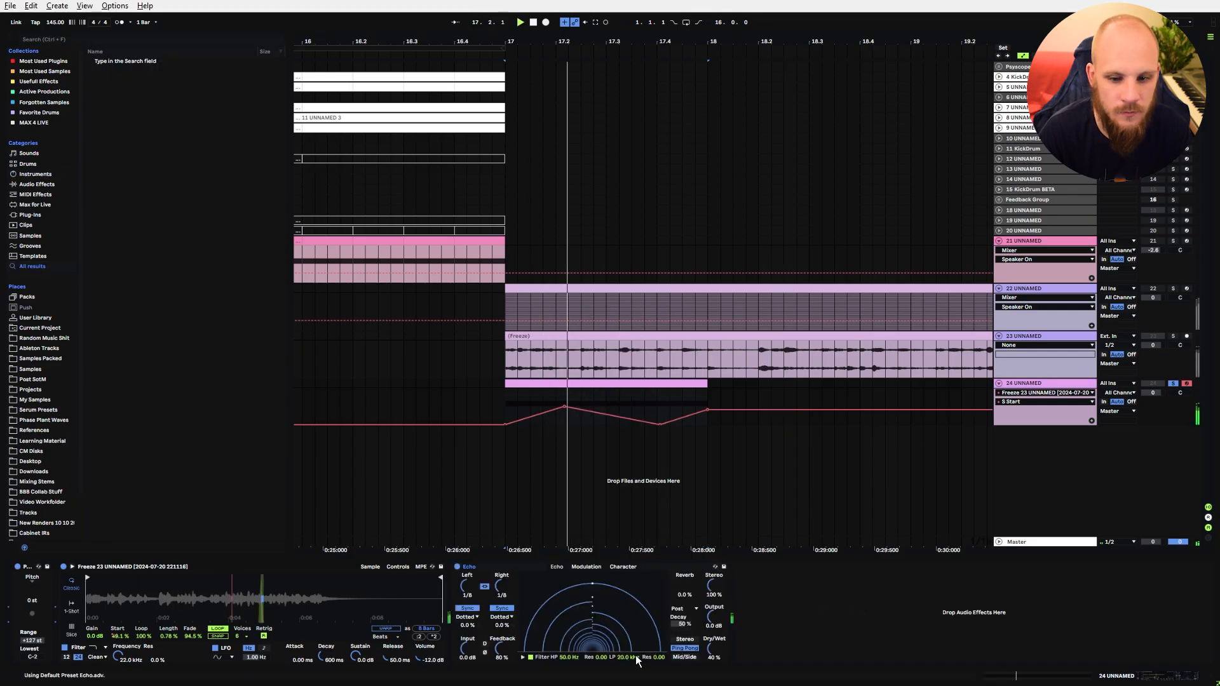
{"action": "left_click_drag", "start_coordinate": [502, 649], "coordinate": [502, 640]}
{"action": "left_click", "coordinate": [715, 650]}
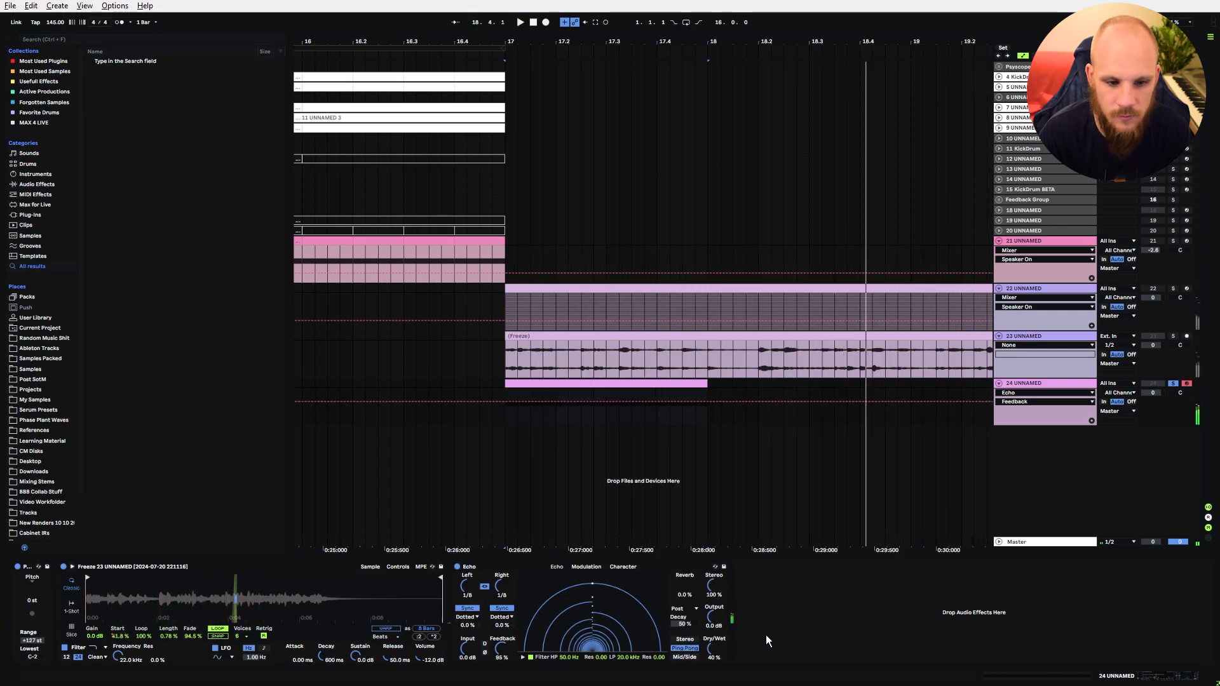
Transpose Simpler by +12 st in its amplitude and pitch controls and play the clip.
{"action": "left_click", "coordinate": [404, 568]}
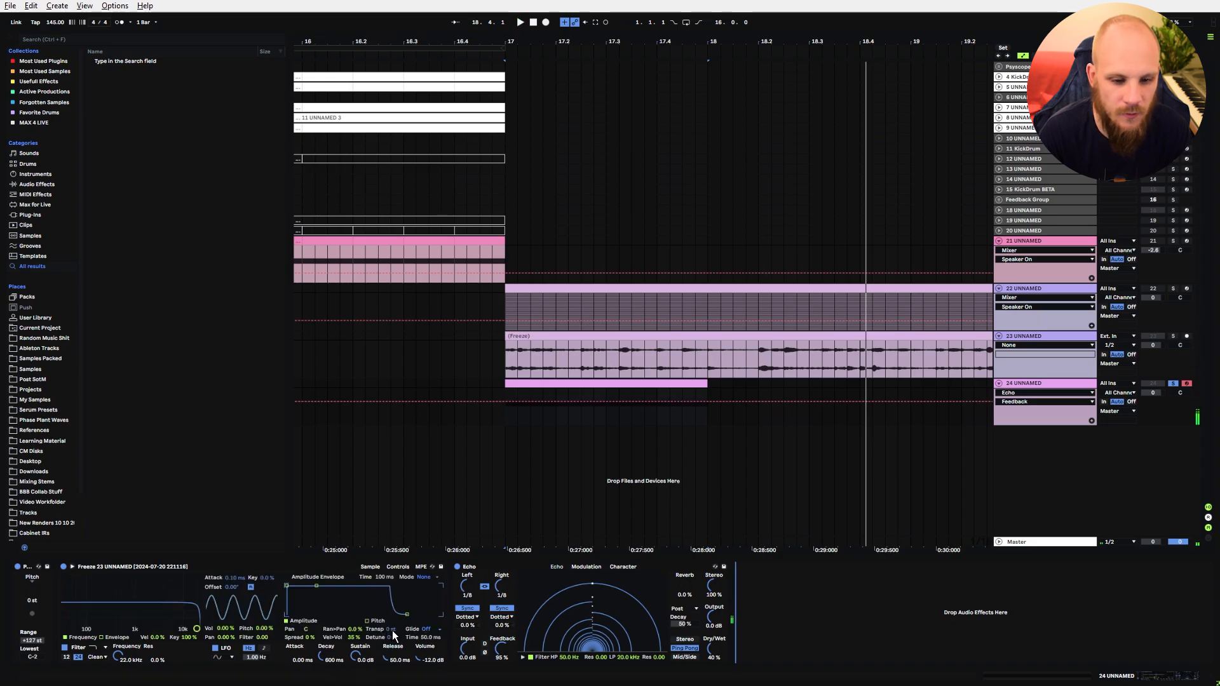
{"action": "left_click_drag", "start_coordinate": [391, 631], "coordinate": [391, 615]}
{"action": "key", "text": "space"}
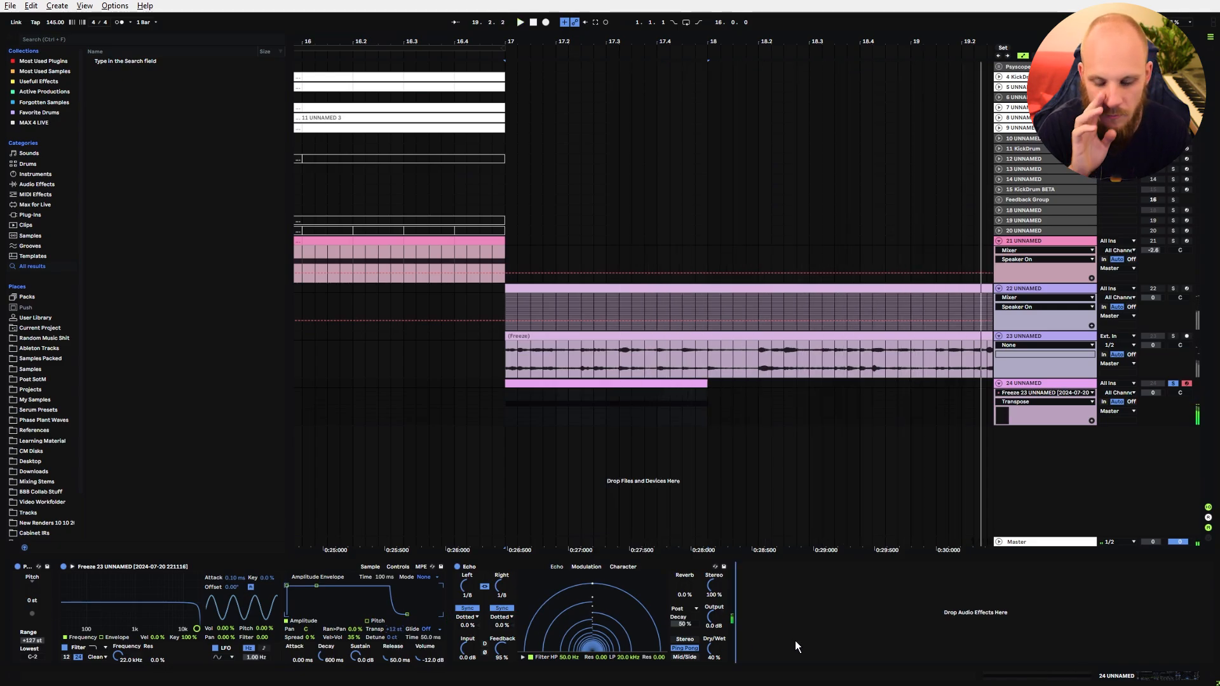
Add MTurboReverb after Echo, load the Special category's Shimmer device and set its shimmer ratio to 57.6 %.
{"action": "right_click", "coordinate": [768, 626]}
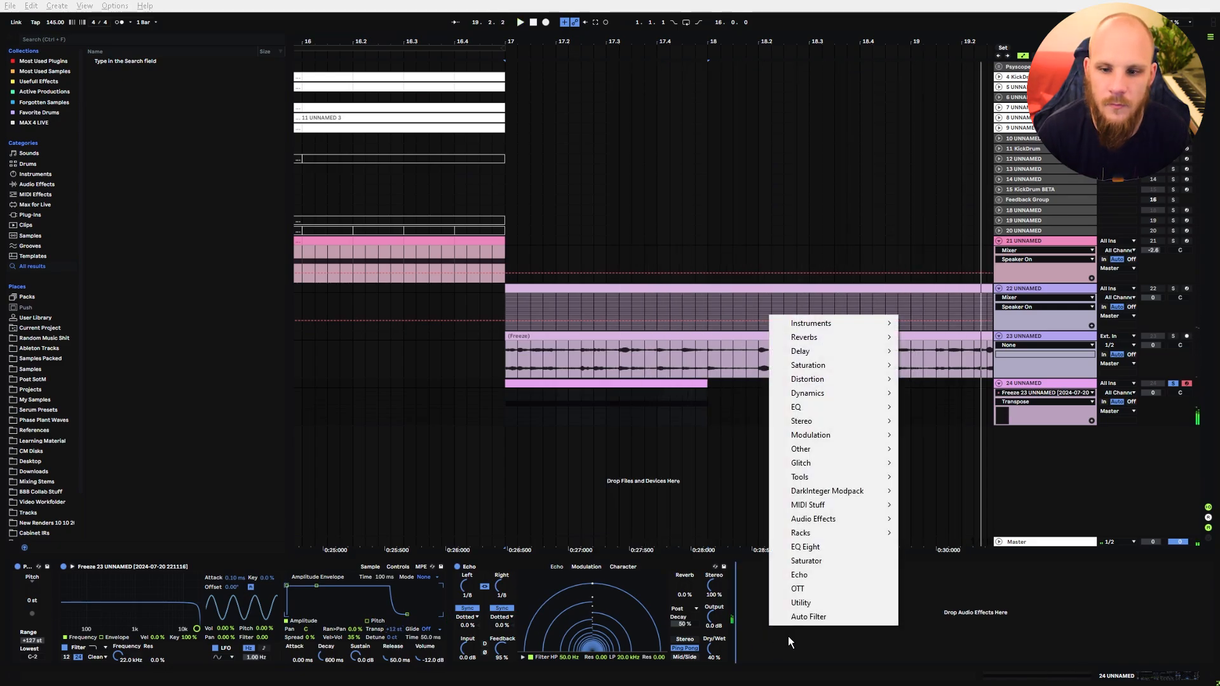
{"action": "mouse_move", "coordinate": [860, 335]}
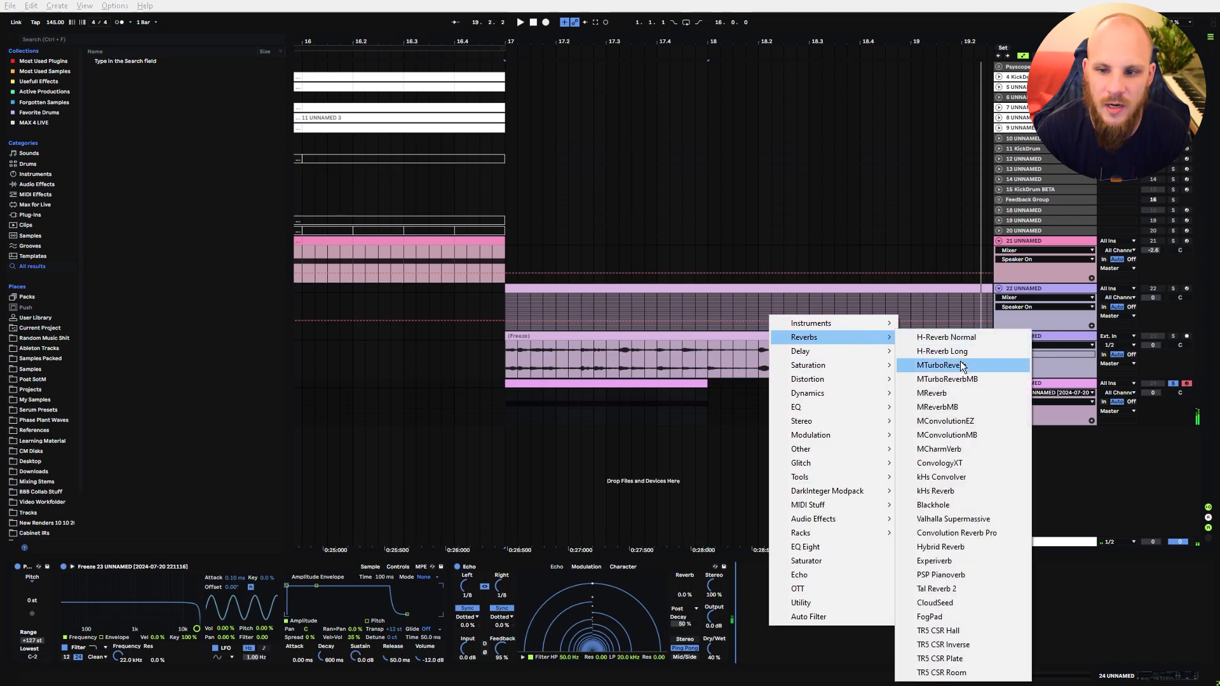
{"action": "left_click", "coordinate": [941, 365]}
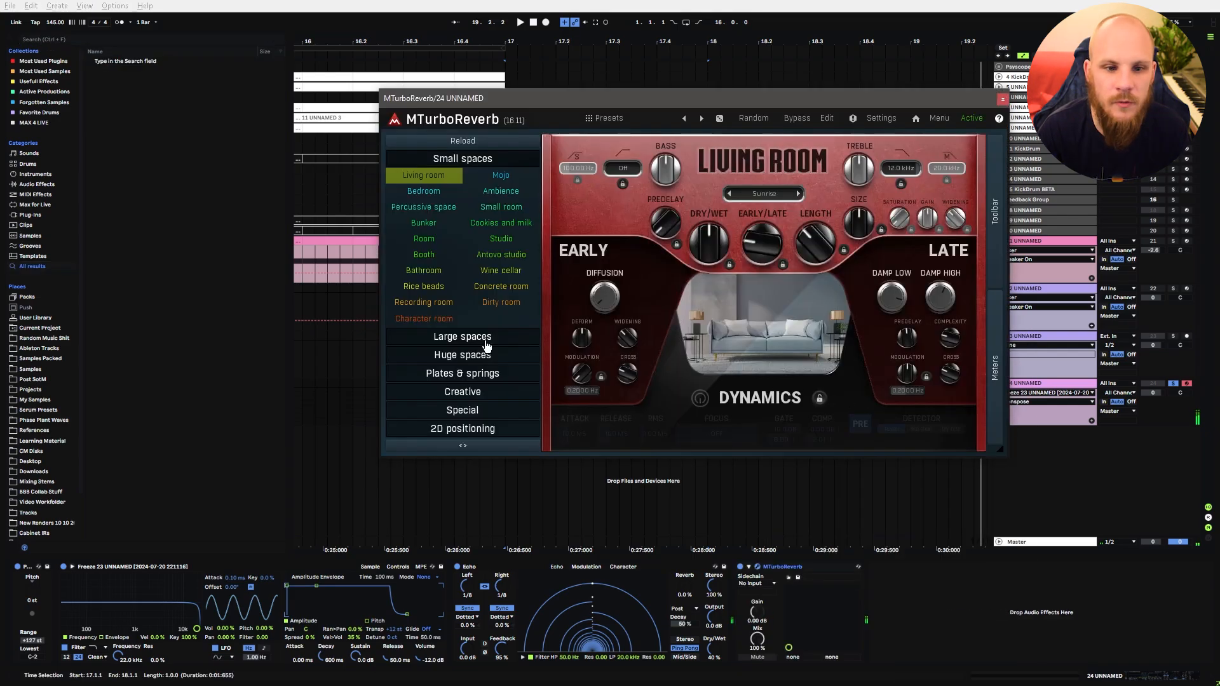
{"action": "left_click", "coordinate": [460, 410]}
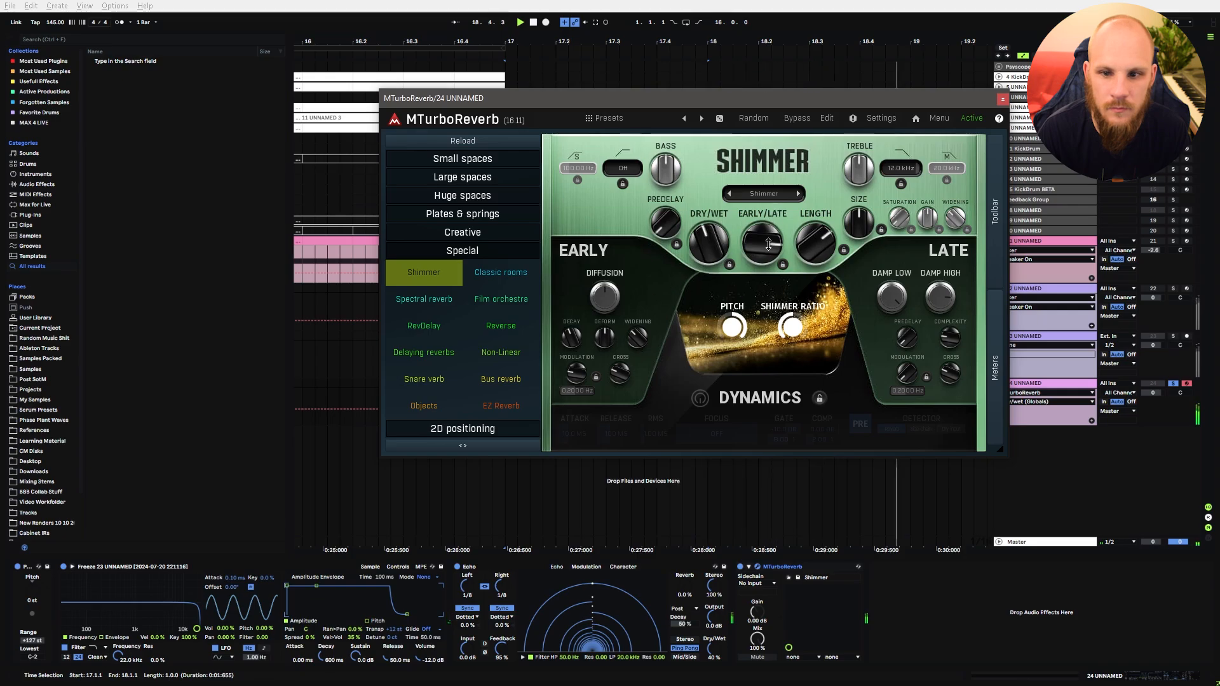
{"action": "left_click", "coordinate": [791, 327]}
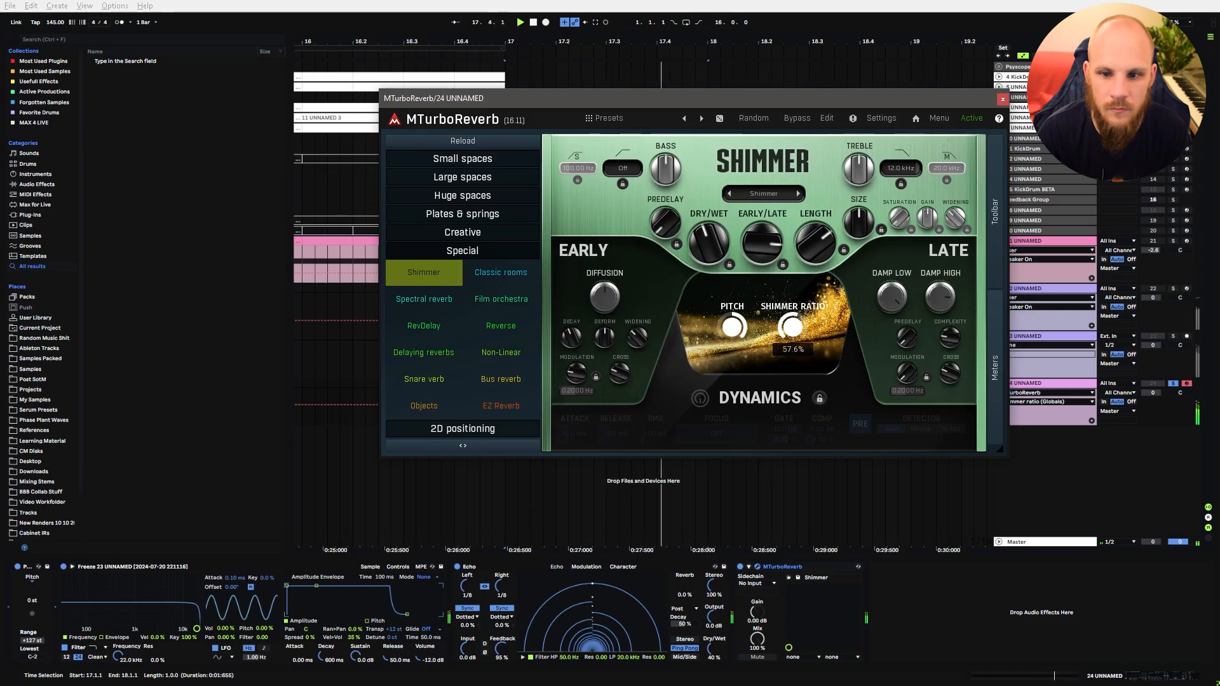
{"action": "left_click", "coordinate": [1002, 102]}
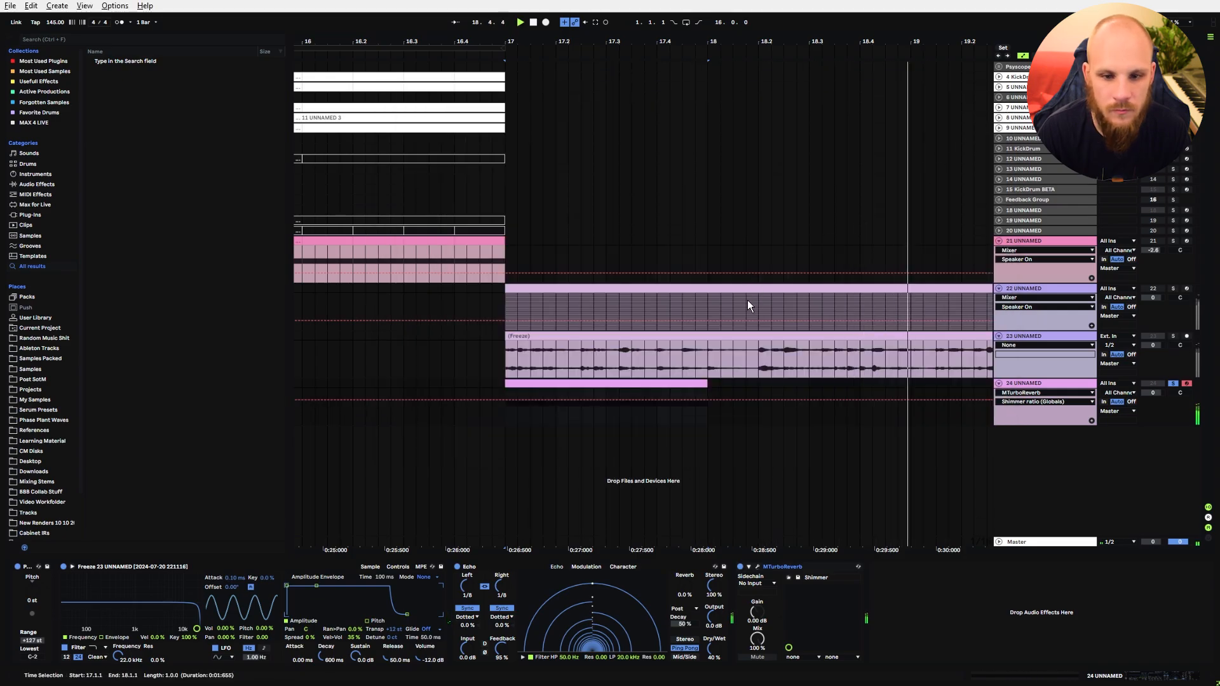
Remove Echo and MTurboReverb from track 24 and add Lunacy Audio's BEAM plug-in after Simpler.
{"action": "left_click", "coordinate": [503, 393]}
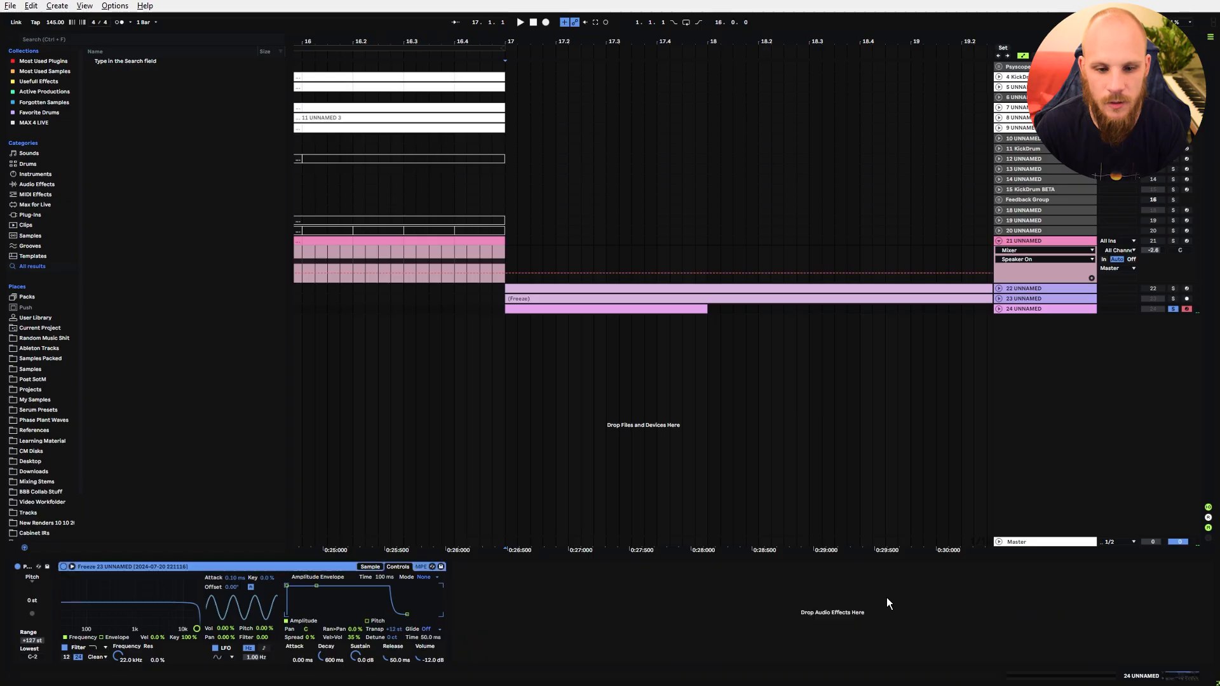
{"action": "left_click", "coordinate": [603, 616]}
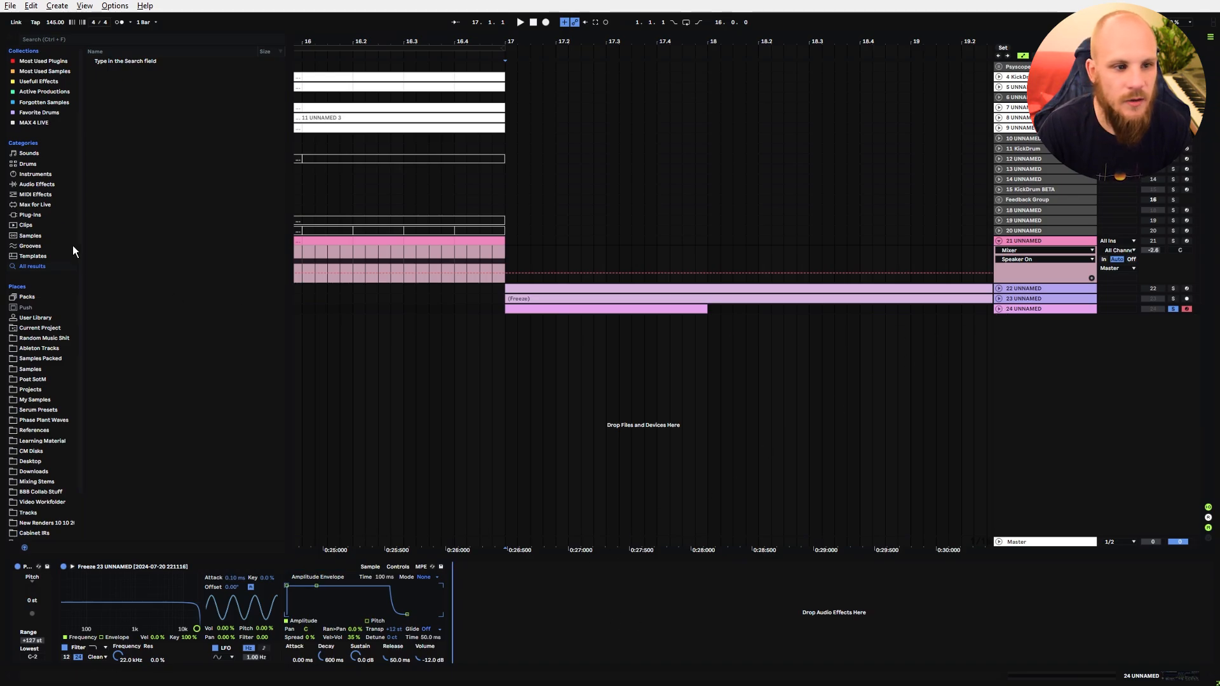
{"action": "left_click", "coordinate": [30, 214]}
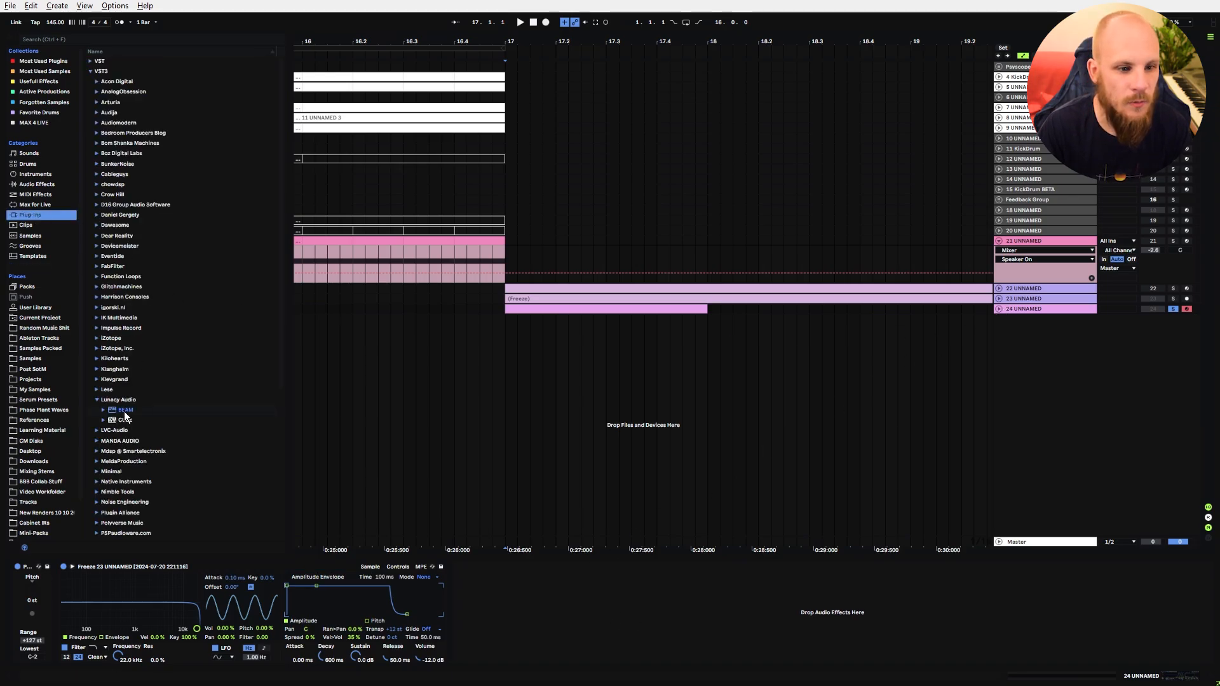
{"action": "left_click_drag", "start_coordinate": [125, 414], "coordinate": [602, 609]}
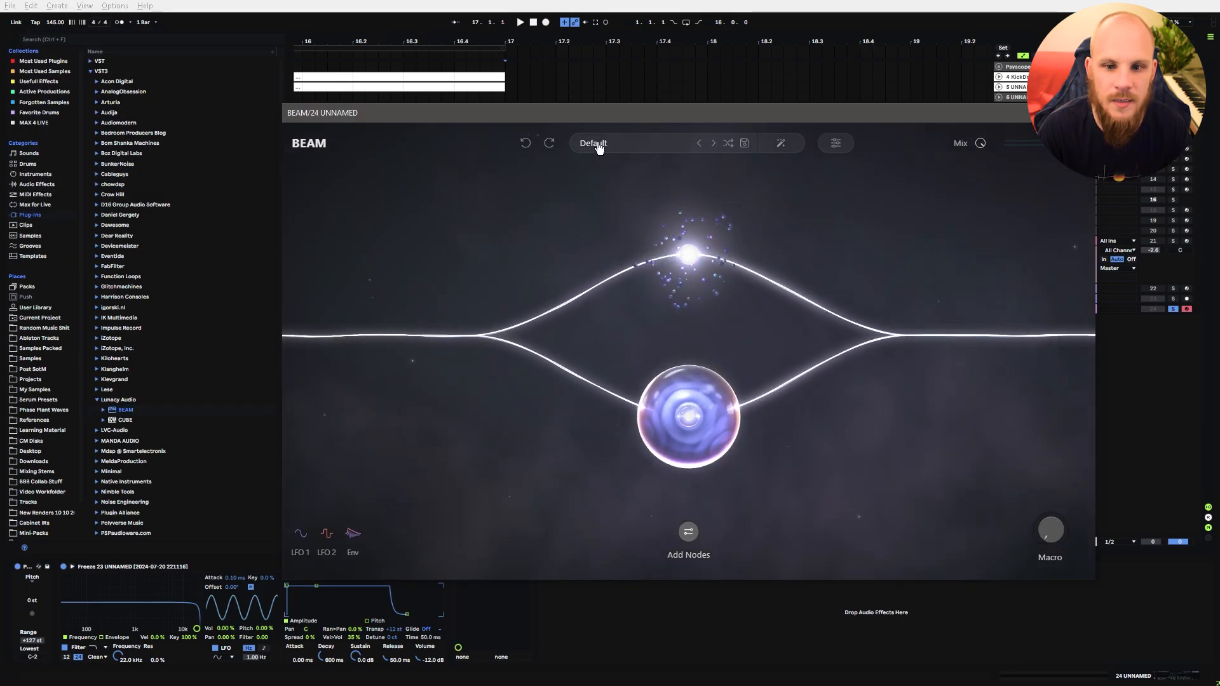
Audition BEAM's Particle Sprays presets A Lil Trance is Okay and Calamity, load Conquest Within, and close the plug-in window.
{"action": "left_click", "coordinate": [597, 145]}
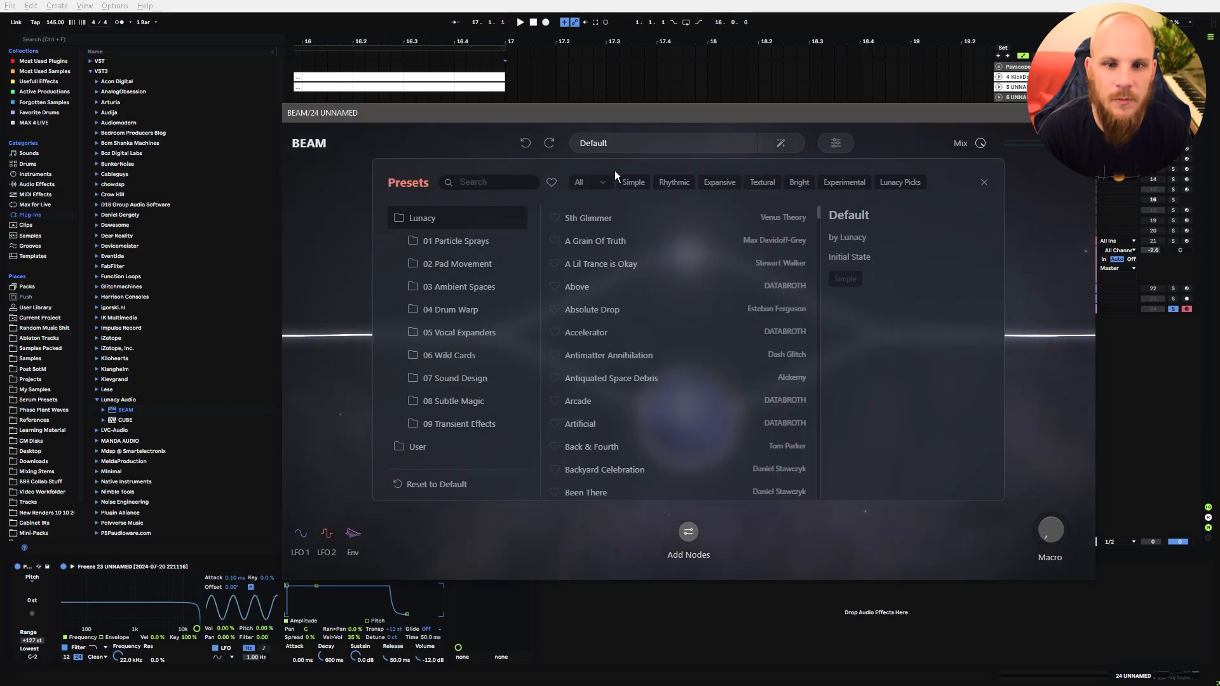
{"action": "left_click", "coordinate": [473, 246]}
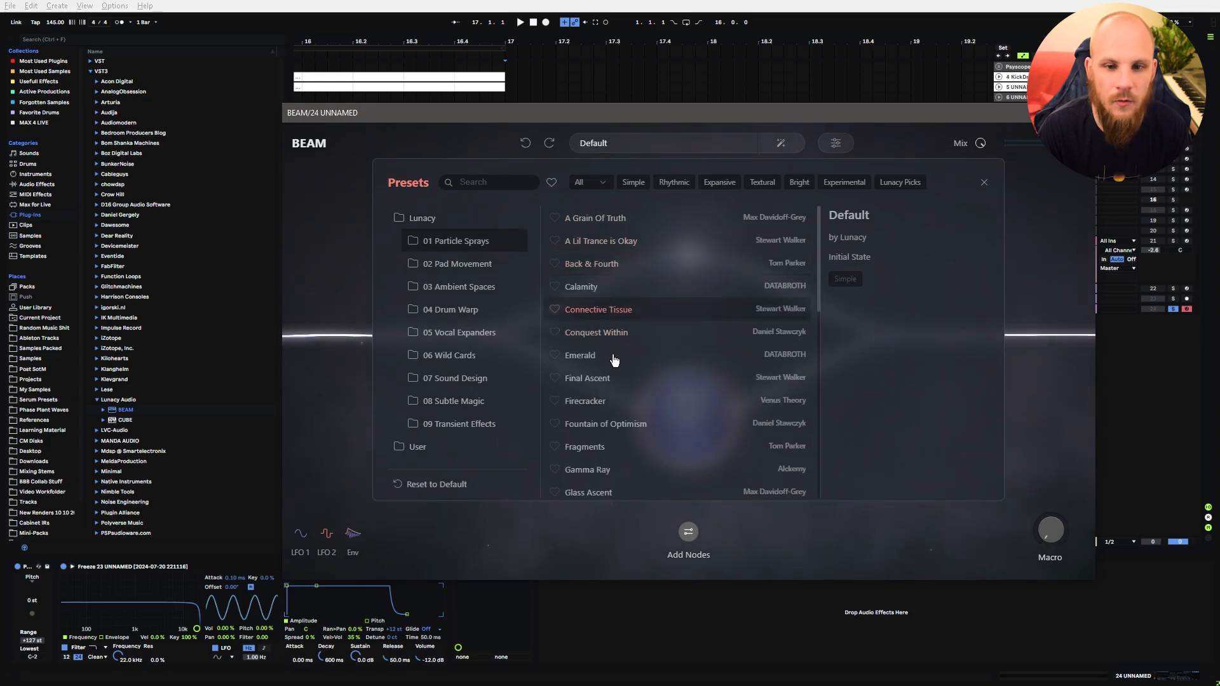
{"action": "left_click", "coordinate": [610, 245]}
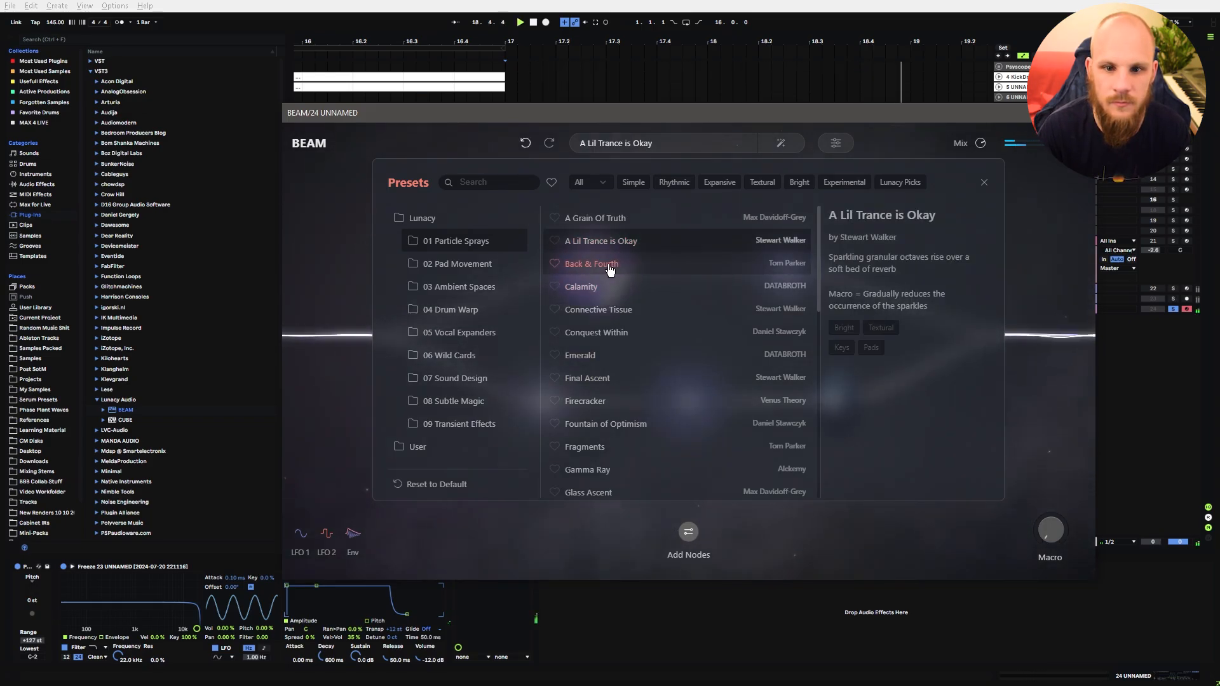
{"action": "left_click", "coordinate": [581, 287]}
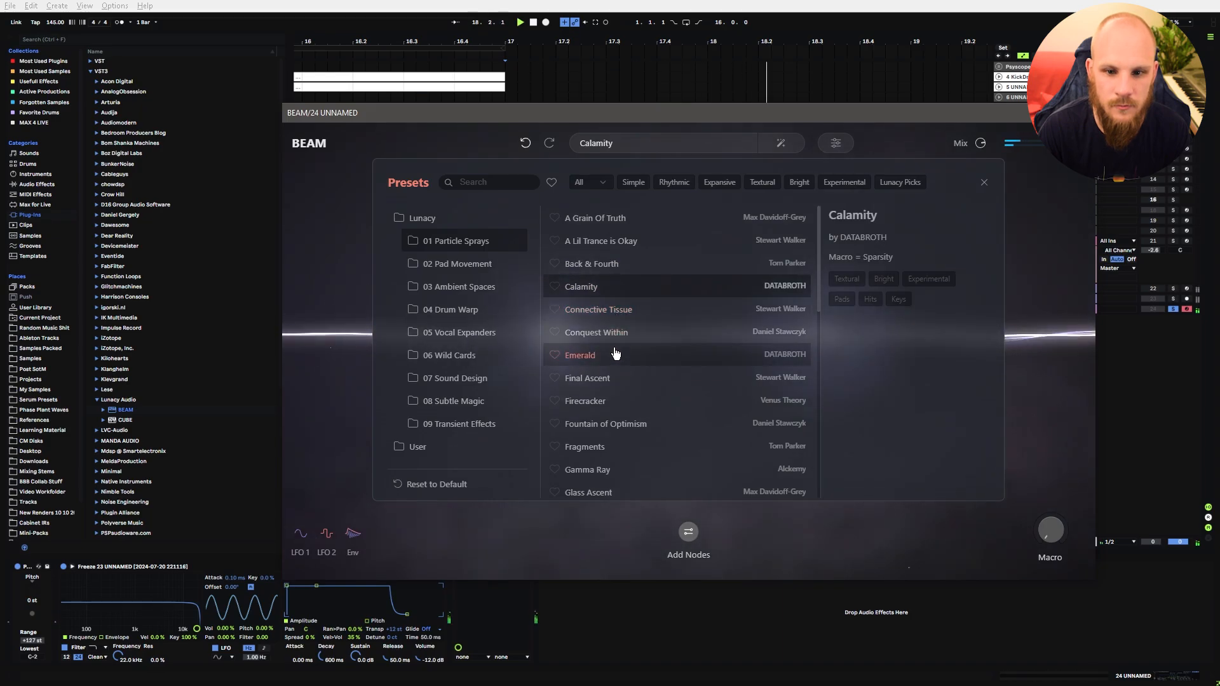
{"action": "left_click", "coordinate": [618, 337]}
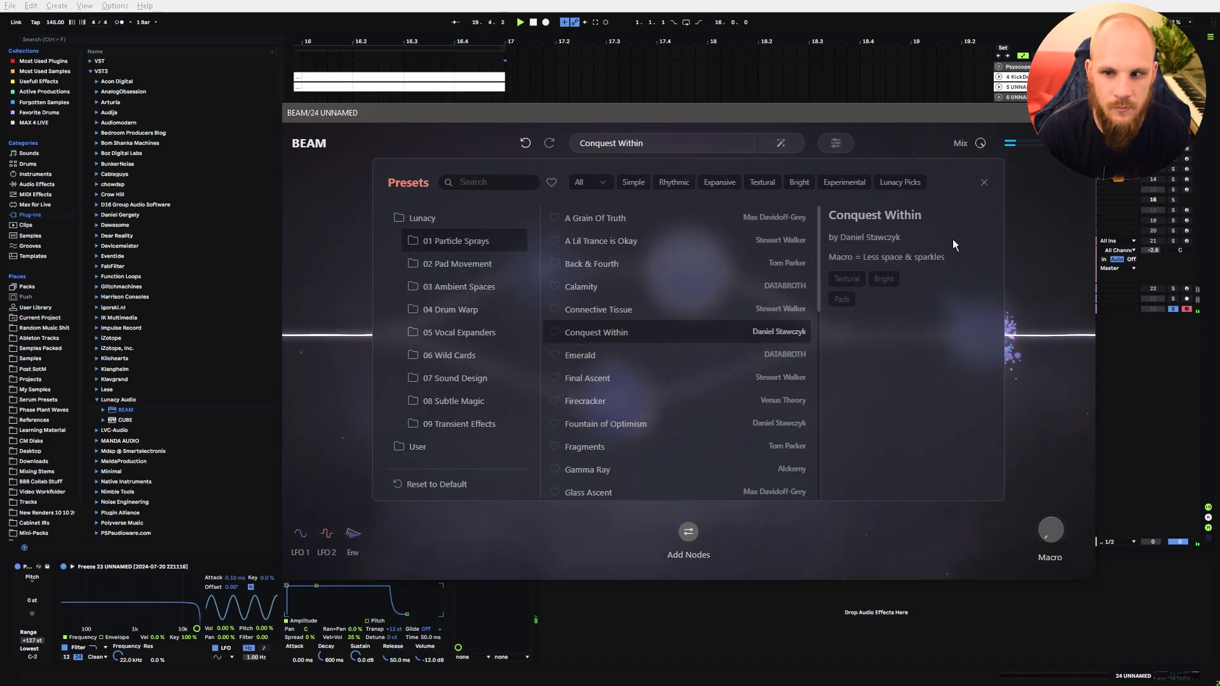
{"action": "left_click", "coordinate": [1081, 113]}
Unfold track 24 and play its clip with the BEAM tail from bar 17.
{"action": "left_click", "coordinate": [999, 309]}
{"action": "left_click", "coordinate": [498, 332]}
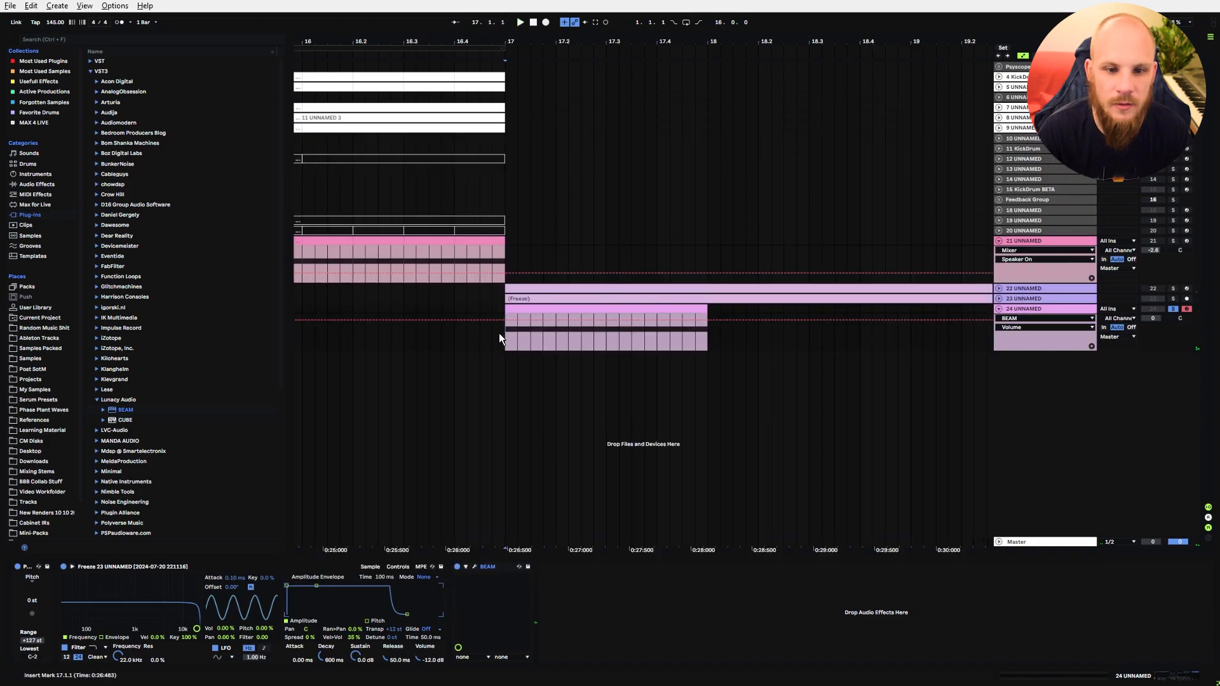
{"action": "key", "text": "space"}
{"action": "left_click_drag", "start_coordinate": [545, 41], "coordinate": [528, 3]}
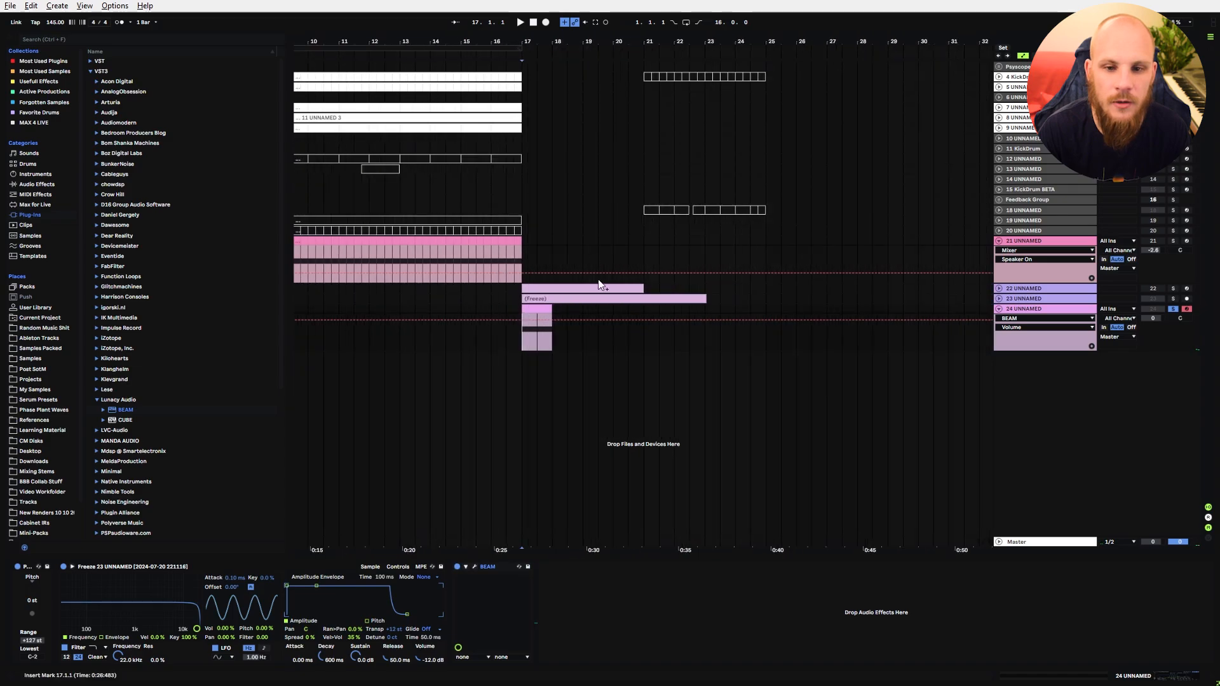
{"action": "left_click_drag", "start_coordinate": [564, 345], "coordinate": [640, 345]}
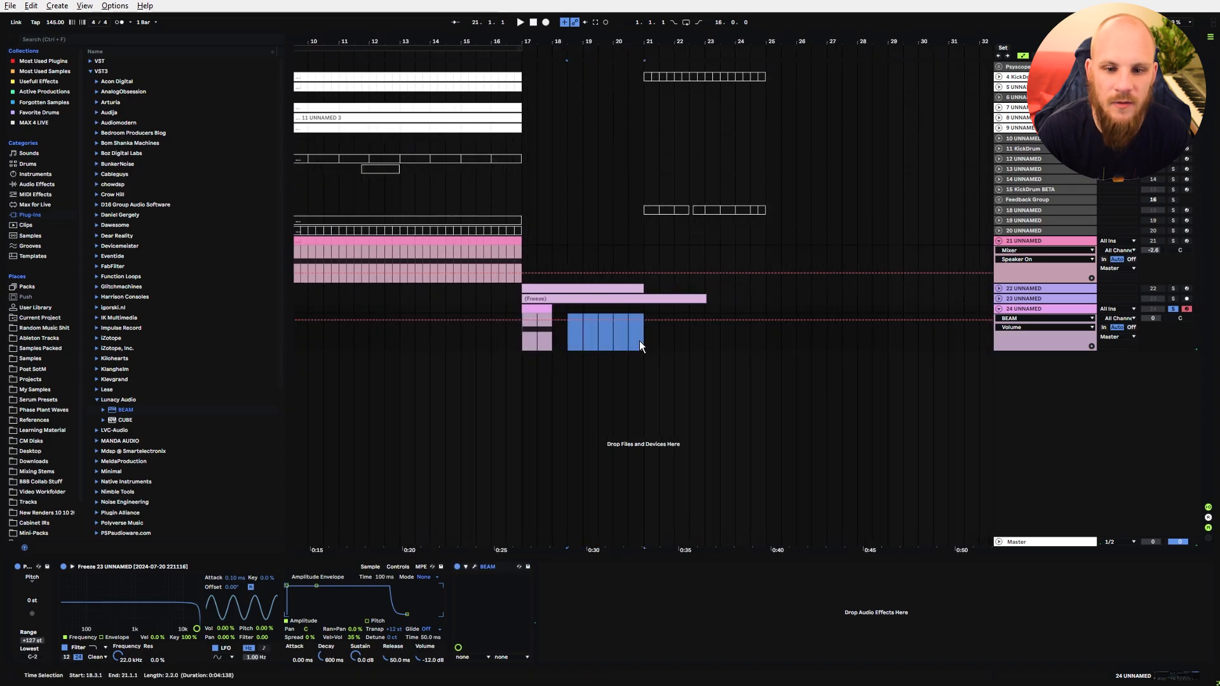
{"action": "left_click", "coordinate": [521, 334]}
{"action": "key", "text": "space"}
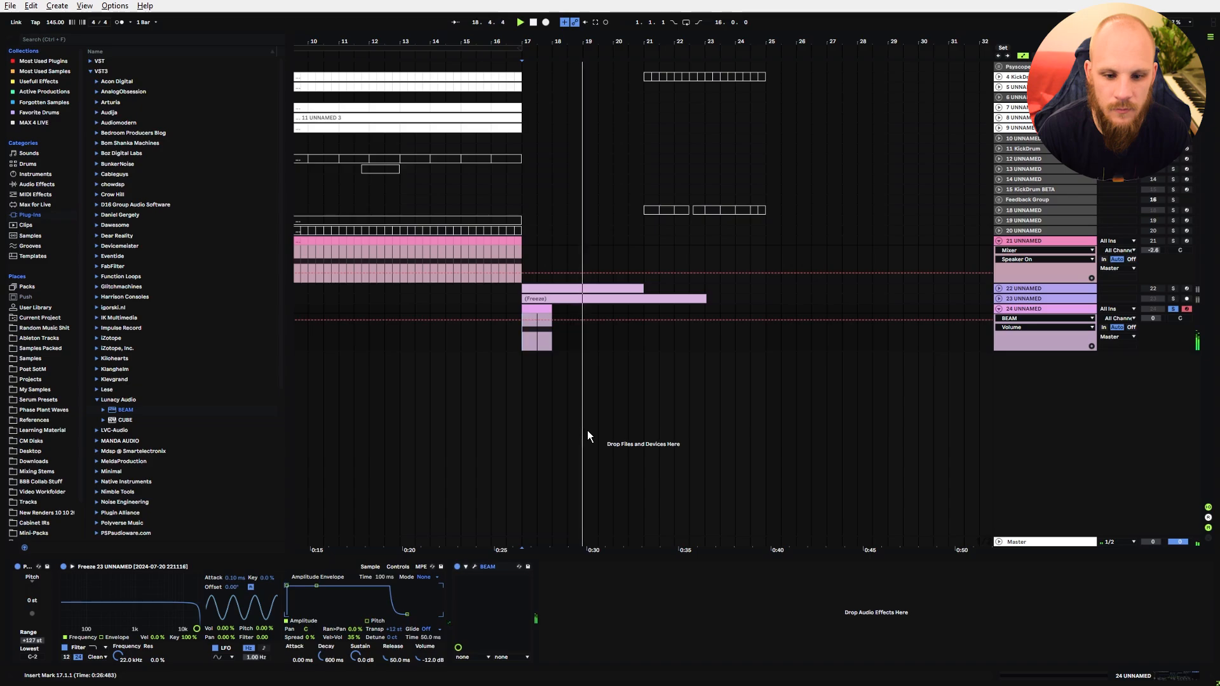
Duplicate track 24, and freeze and flatten the copy to audio.
{"action": "left_click", "coordinate": [1024, 309]}
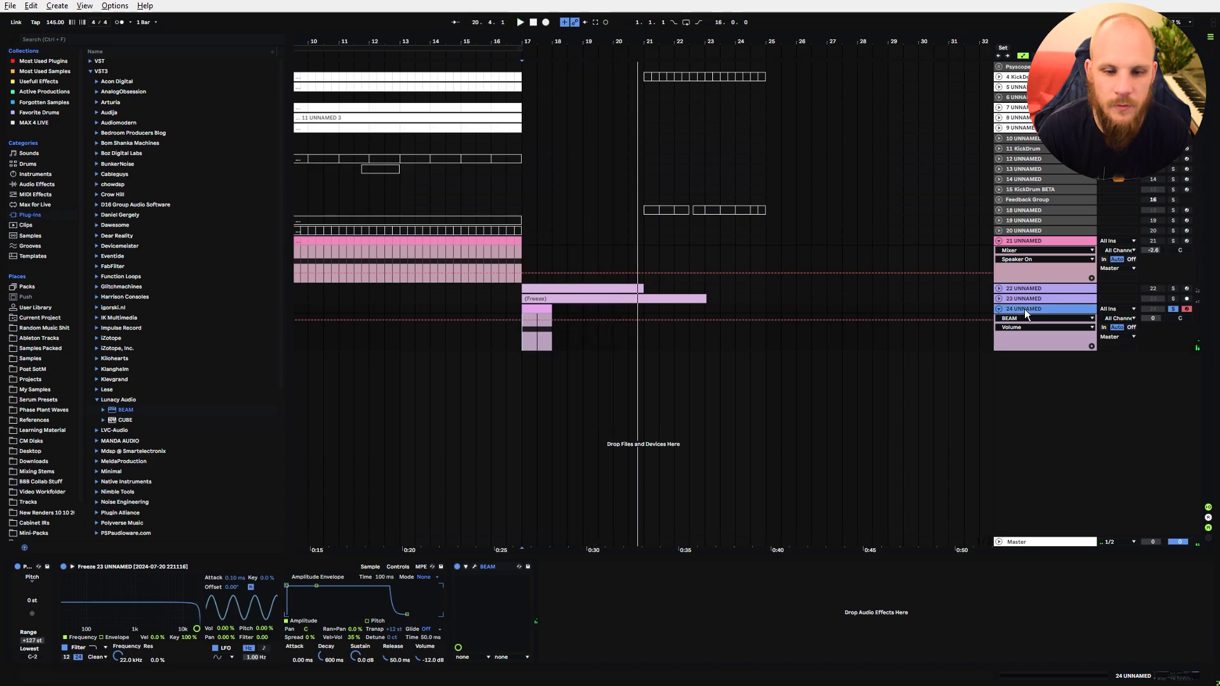
{"action": "key", "text": "ctrl+d"}
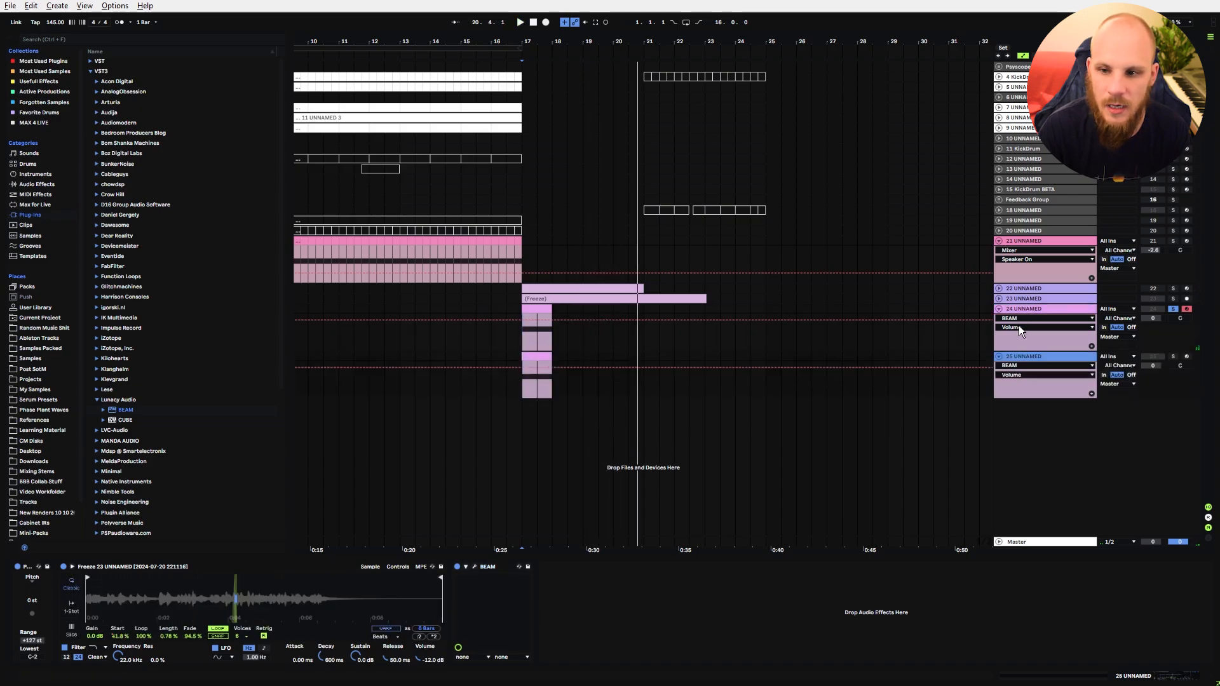
{"action": "right_click", "coordinate": [1017, 359]}
{"action": "left_click", "coordinate": [1046, 432]}
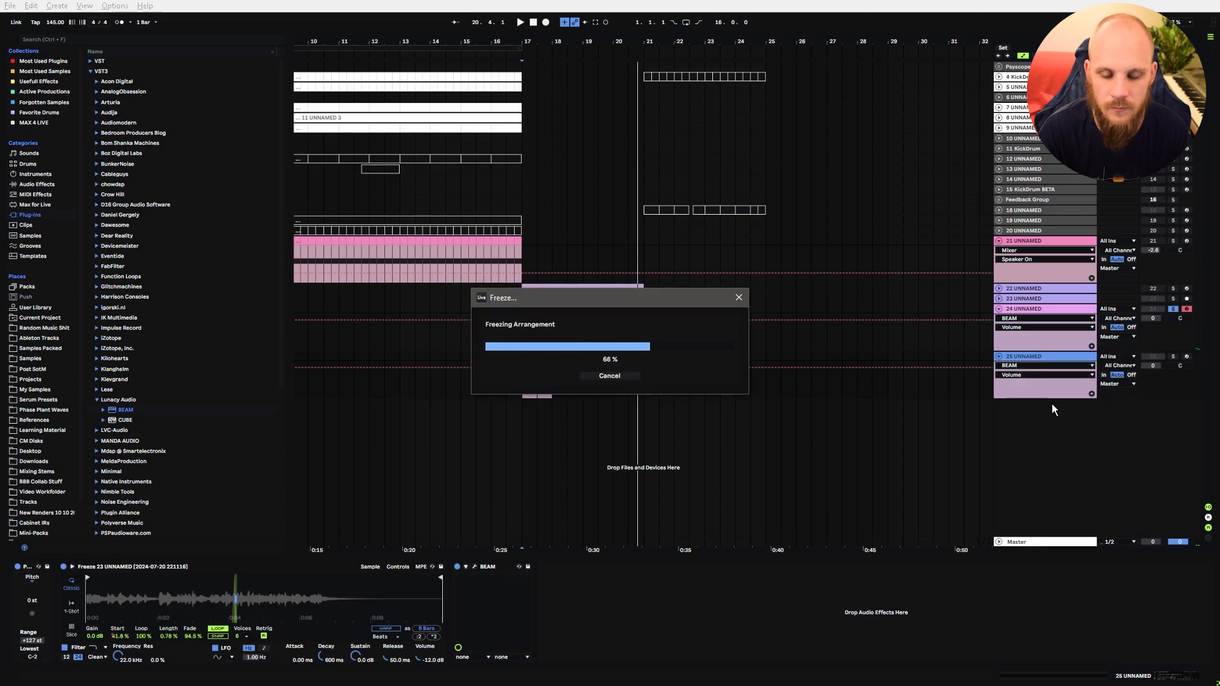
{"action": "right_click", "coordinate": [1044, 366]}
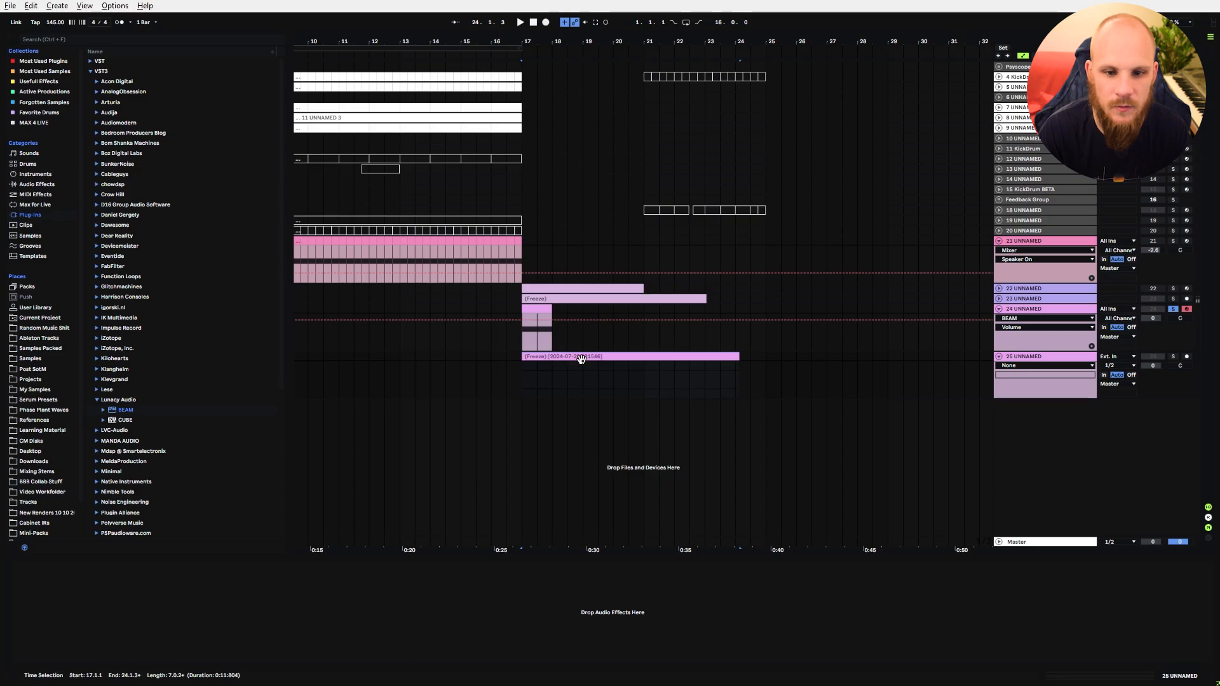
Reset the flattened clip's gain to 0 dB, set track 25's volume to -20 dB and solo the track.
{"action": "double_click", "coordinate": [581, 358]}
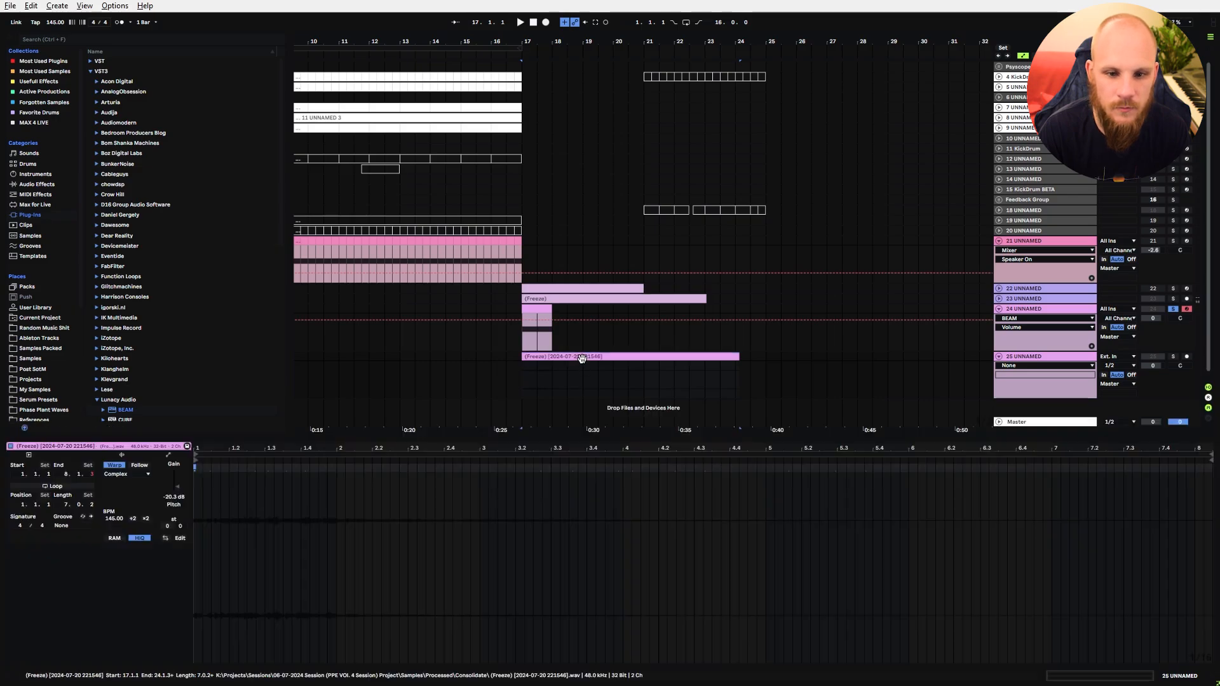
{"action": "double_click", "coordinate": [176, 496]}
{"action": "left_click", "coordinate": [544, 393]}
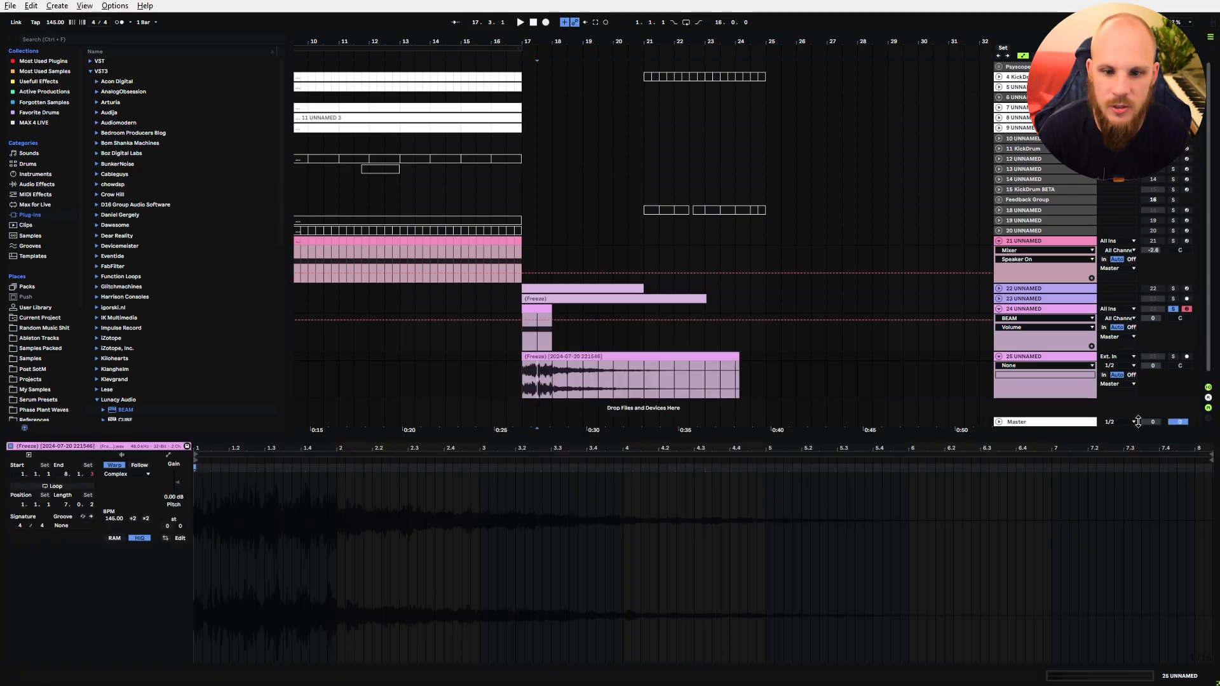
{"action": "left_click", "coordinate": [1152, 367]}
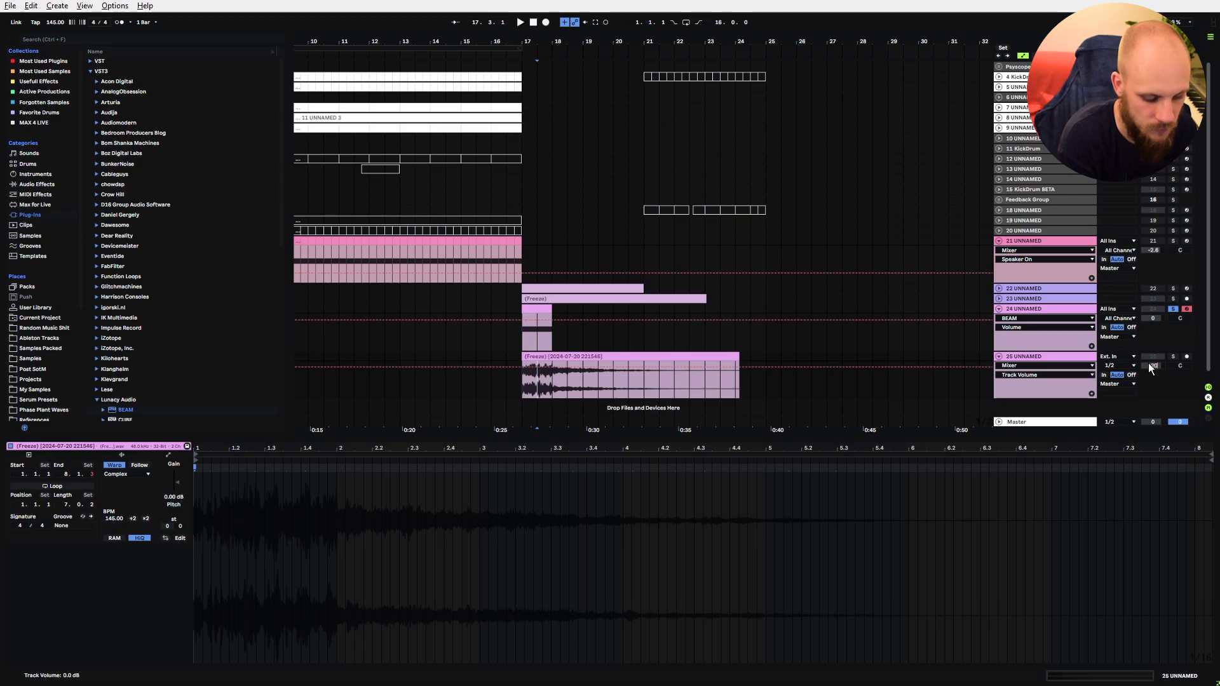
{"action": "type", "text": "-20"}
{"action": "key", "text": "Return"}
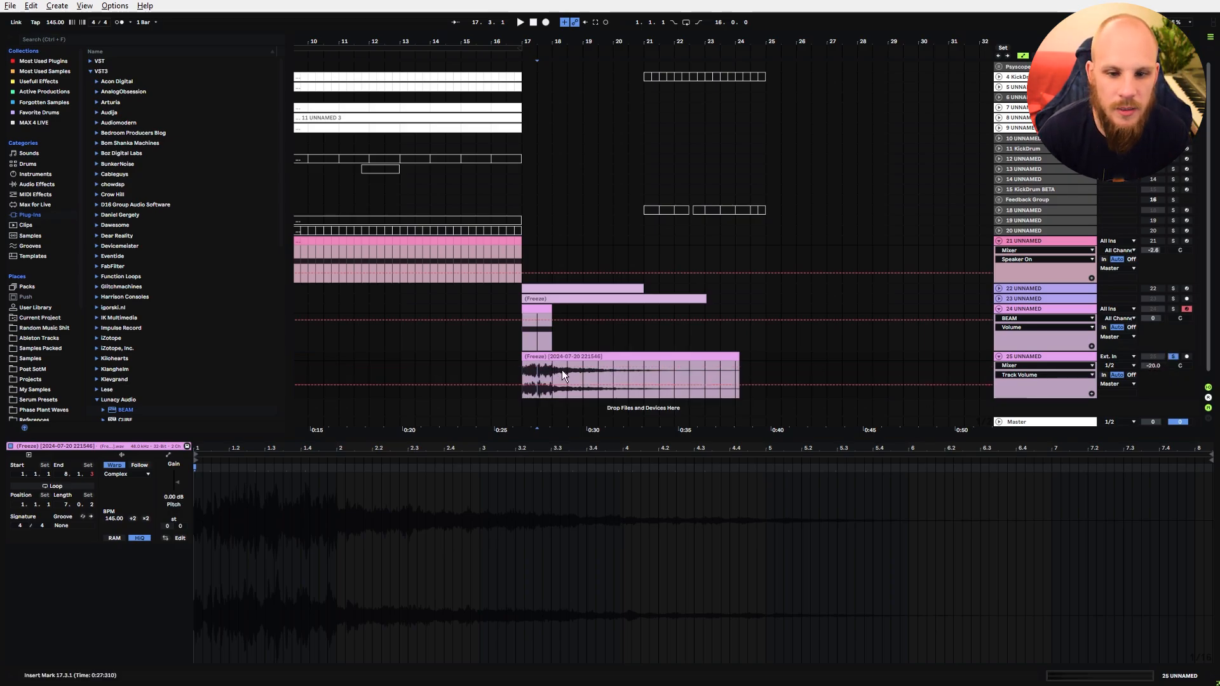
Play the audio clip's tail from 18.3 and split out the one-bar section from 18.3 to 19.3.
{"action": "scroll", "coordinate": [584, 242], "scroll_direction": "up", "scroll_amount": 4}
{"action": "left_click_drag", "start_coordinate": [615, 374], "coordinate": [748, 373]}
{"action": "left_click", "coordinate": [618, 380]}
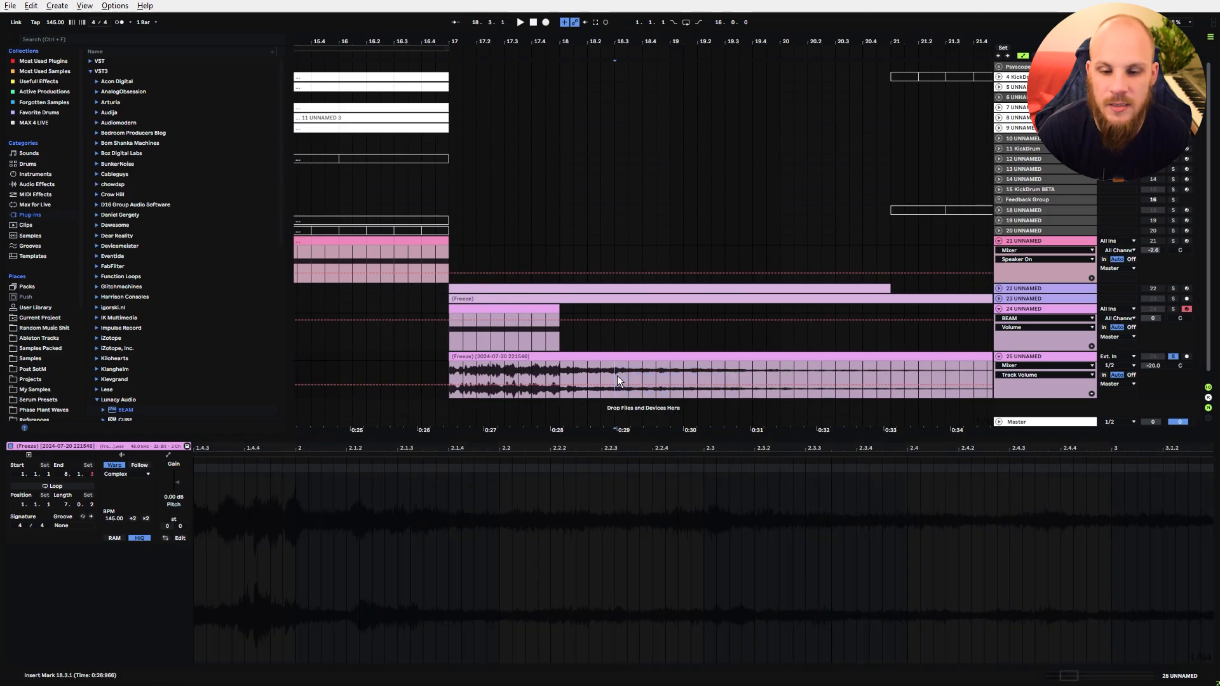
{"action": "key", "text": "space"}
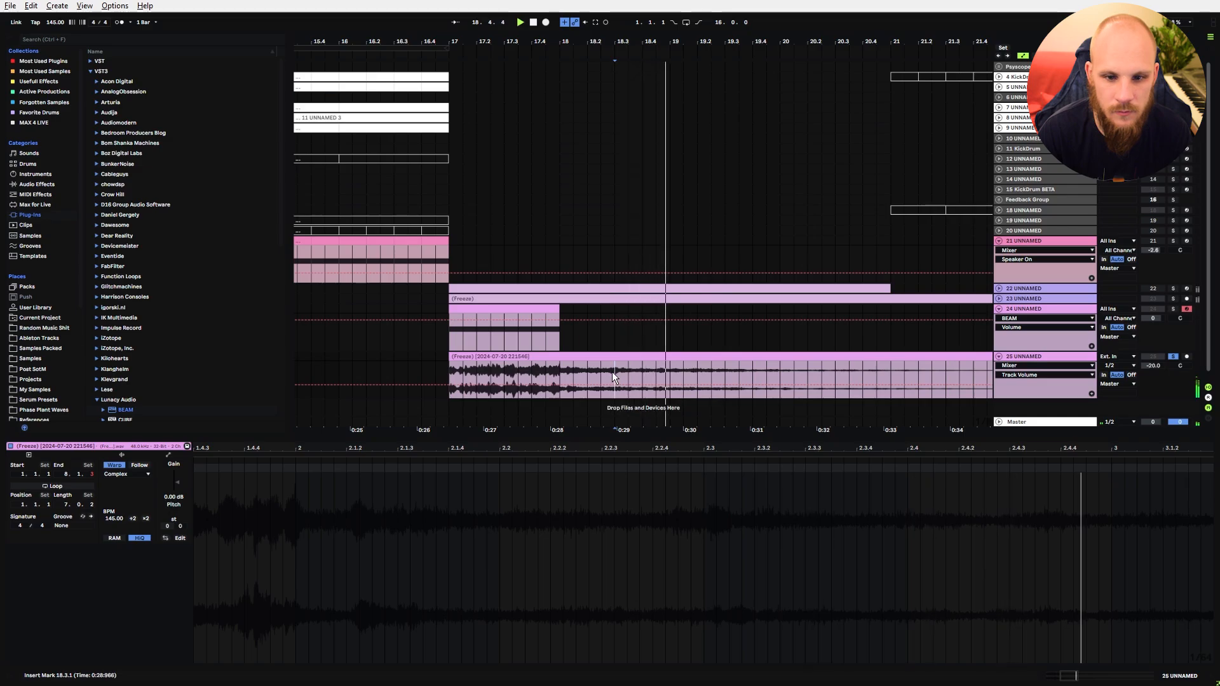
{"action": "left_click_drag", "start_coordinate": [613, 372], "coordinate": [723, 353]}
{"action": "key", "text": "ctrl+e"}
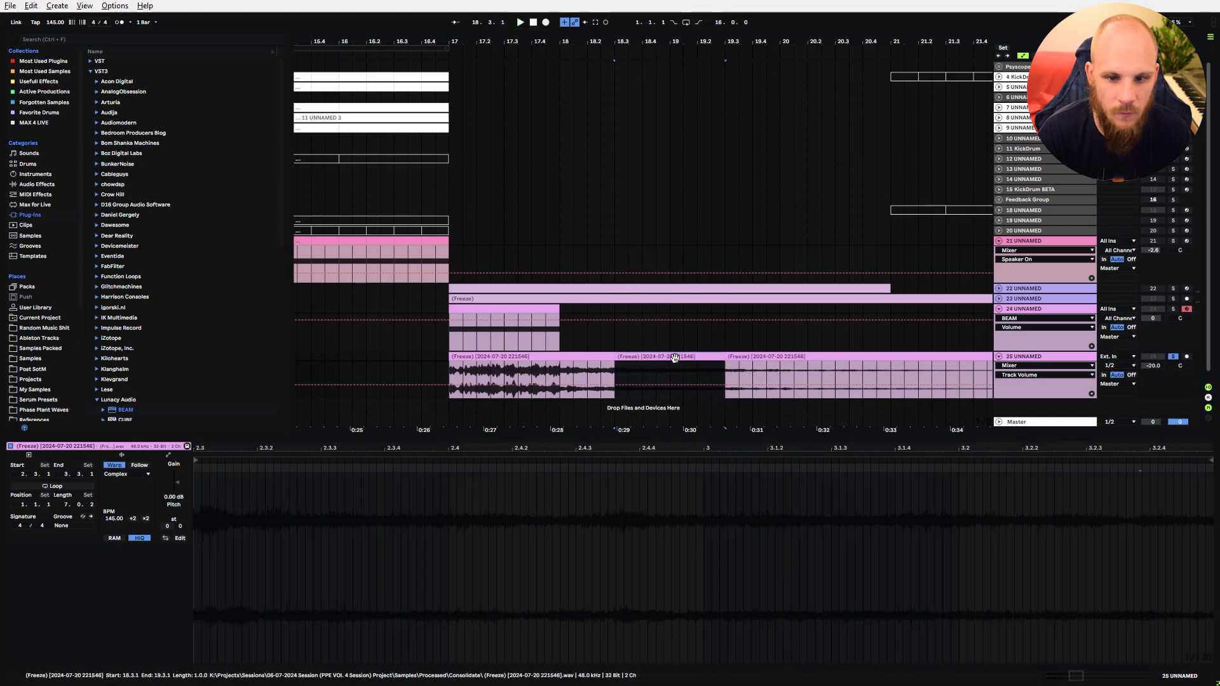
Delete the audio before and after the one-bar section and move that section to start at bar 17.
{"action": "left_click", "coordinate": [567, 356]}
{"action": "key", "text": "Delete"}
{"action": "left_click", "coordinate": [747, 357]}
{"action": "key", "text": "Delete"}
{"action": "left_click_drag", "start_coordinate": [685, 357], "coordinate": [519, 366]}
{"action": "left_click", "coordinate": [408, 368]}
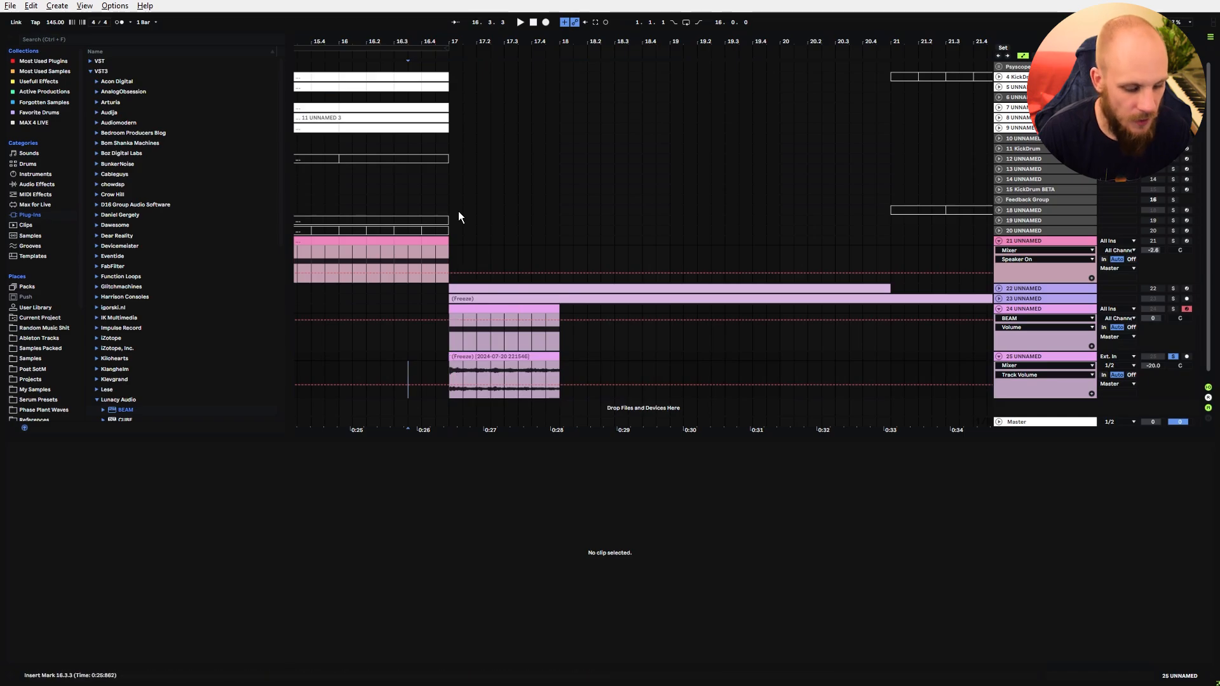
Add a very short fade-in at the start of track 25's one-bar clip and inspect the clip's end.
{"action": "left_click_drag", "start_coordinate": [452, 38], "coordinate": [452, 127]}
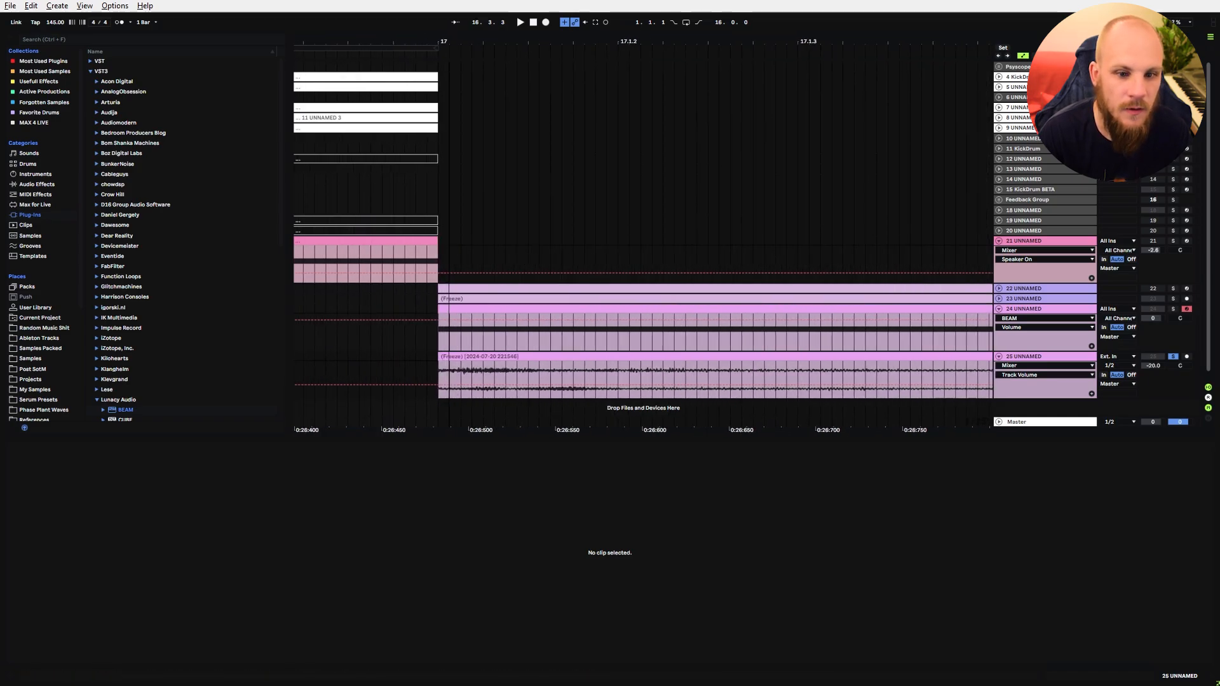
{"action": "left_click", "coordinate": [440, 364]}
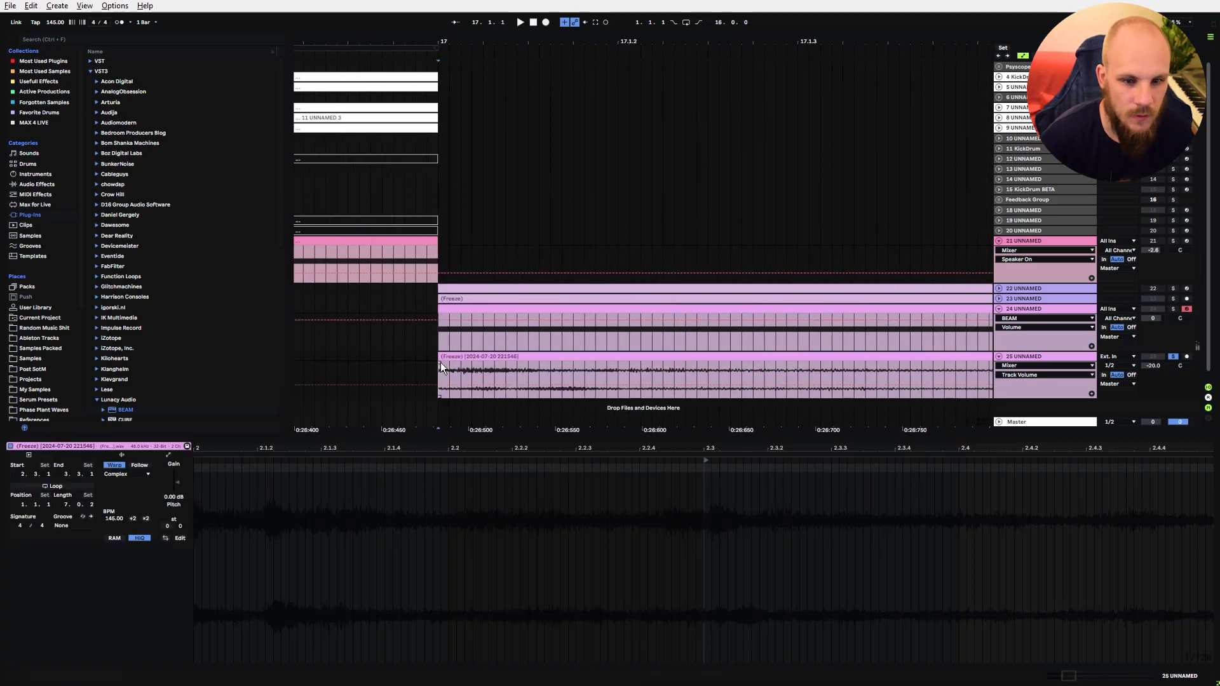
{"action": "left_click_drag", "start_coordinate": [440, 363], "coordinate": [448, 363]}
{"action": "left_click_drag", "start_coordinate": [545, 38], "coordinate": [457, 6]}
{"action": "left_click_drag", "start_coordinate": [784, 169], "coordinate": [432, 162]}
{"action": "left_click_drag", "start_coordinate": [828, 282], "coordinate": [612, 306]}
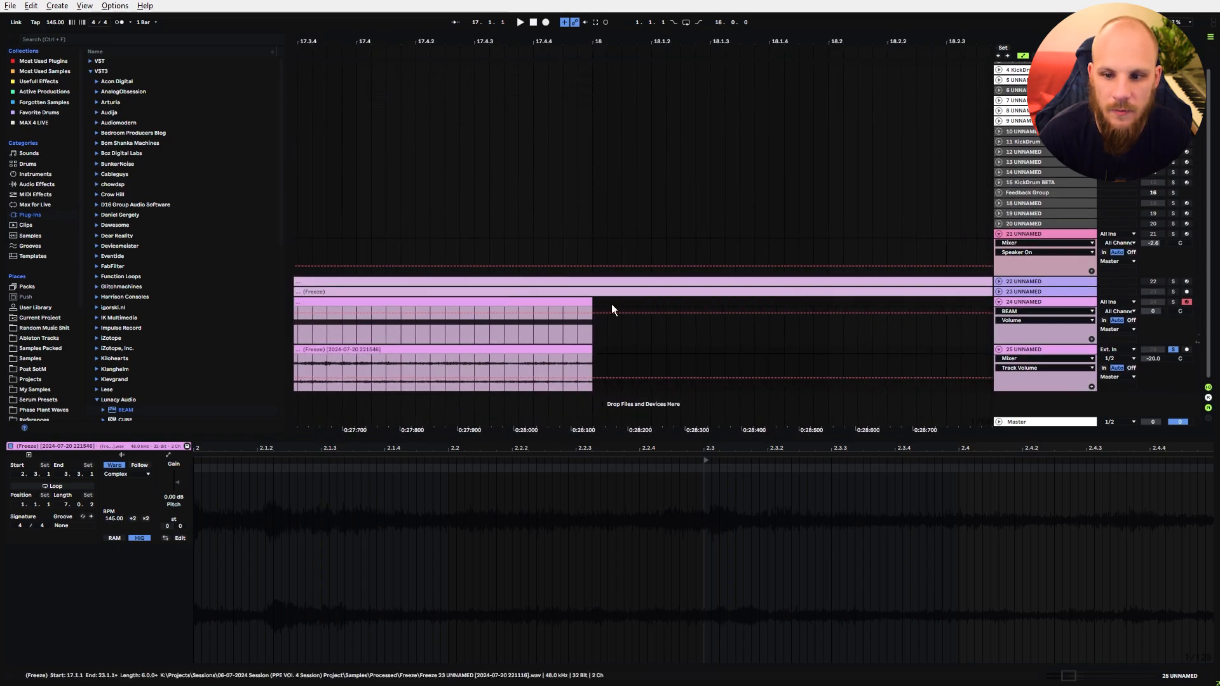
{"action": "left_click_drag", "start_coordinate": [565, 39], "coordinate": [619, 5]}
{"action": "right_click", "coordinate": [658, 364]}
{"action": "left_click", "coordinate": [725, 346]}
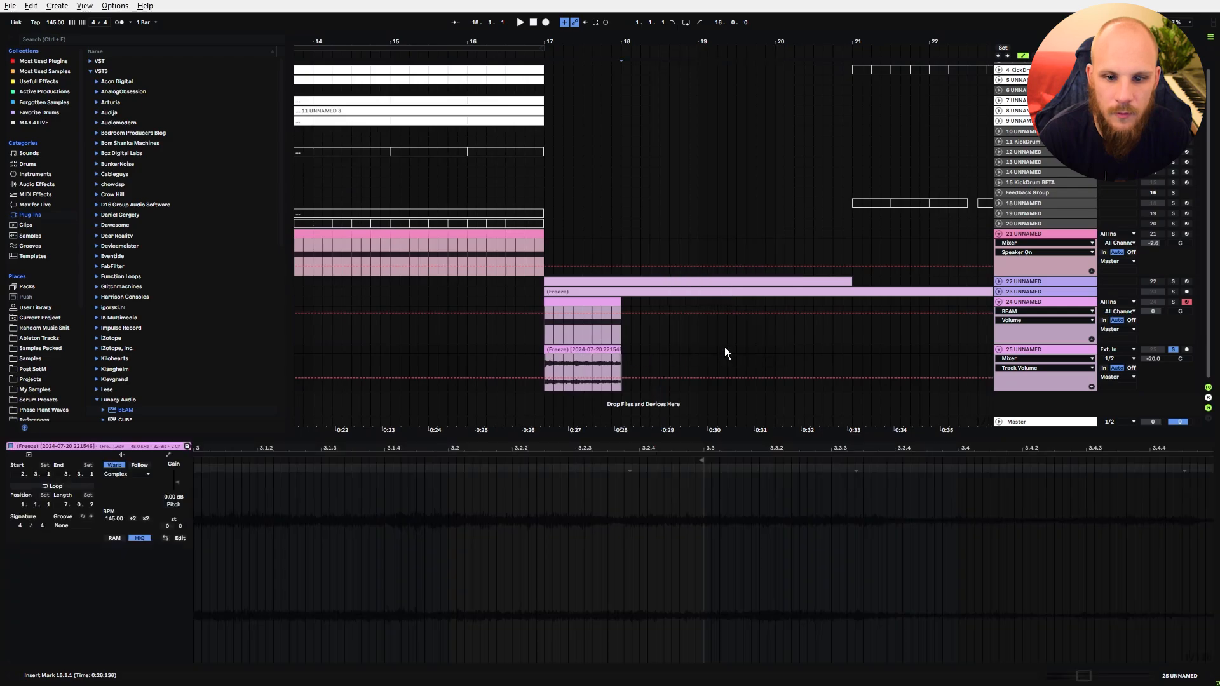
Copy Echo and MTurboReverb from track 21 onto track 25.
{"action": "left_click", "coordinate": [1028, 282]}
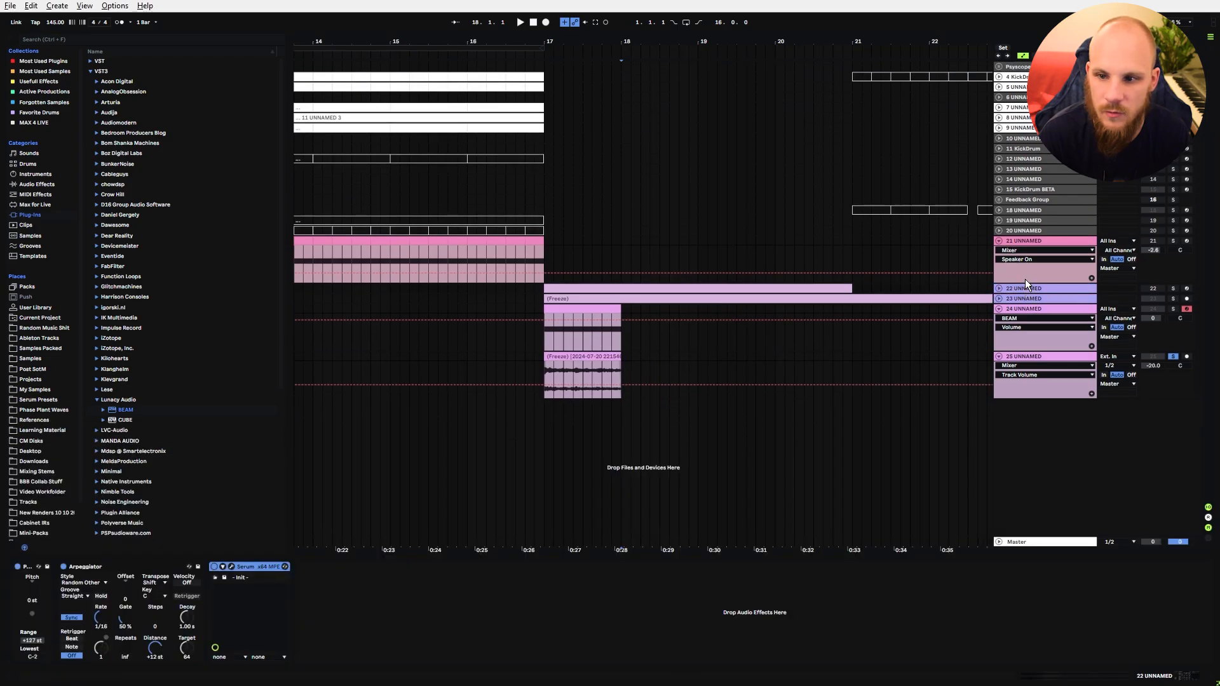
{"action": "left_click", "coordinate": [1024, 243]}
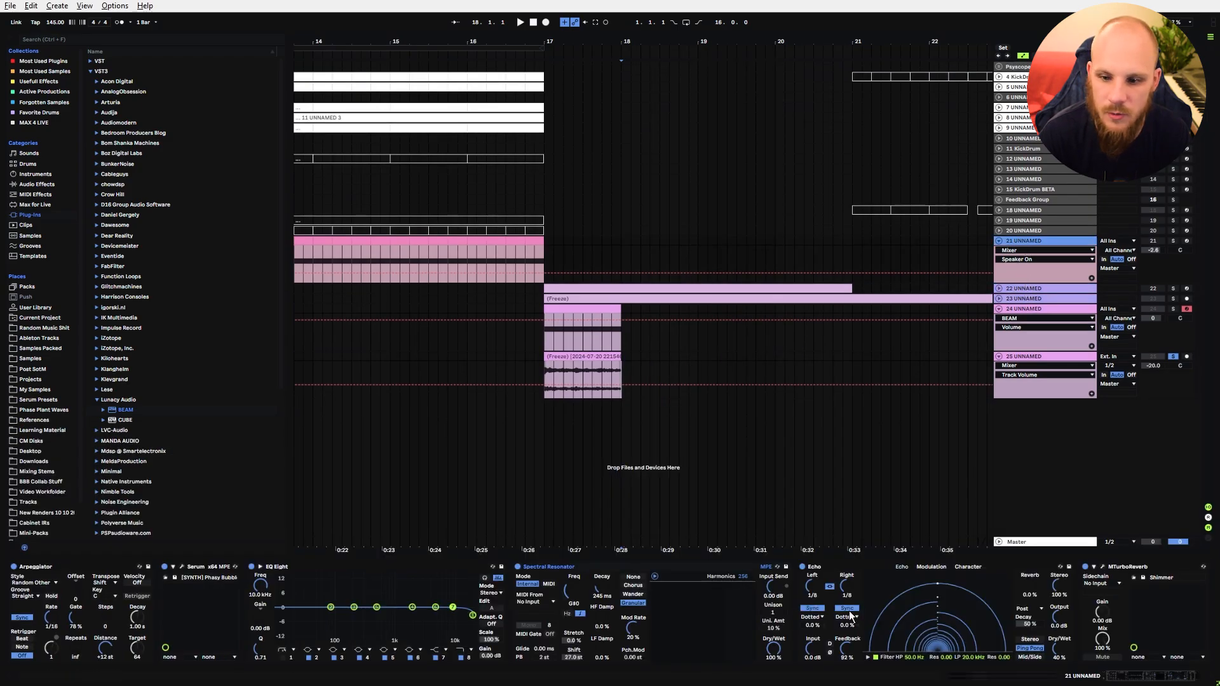
{"action": "left_click", "coordinate": [823, 567]}
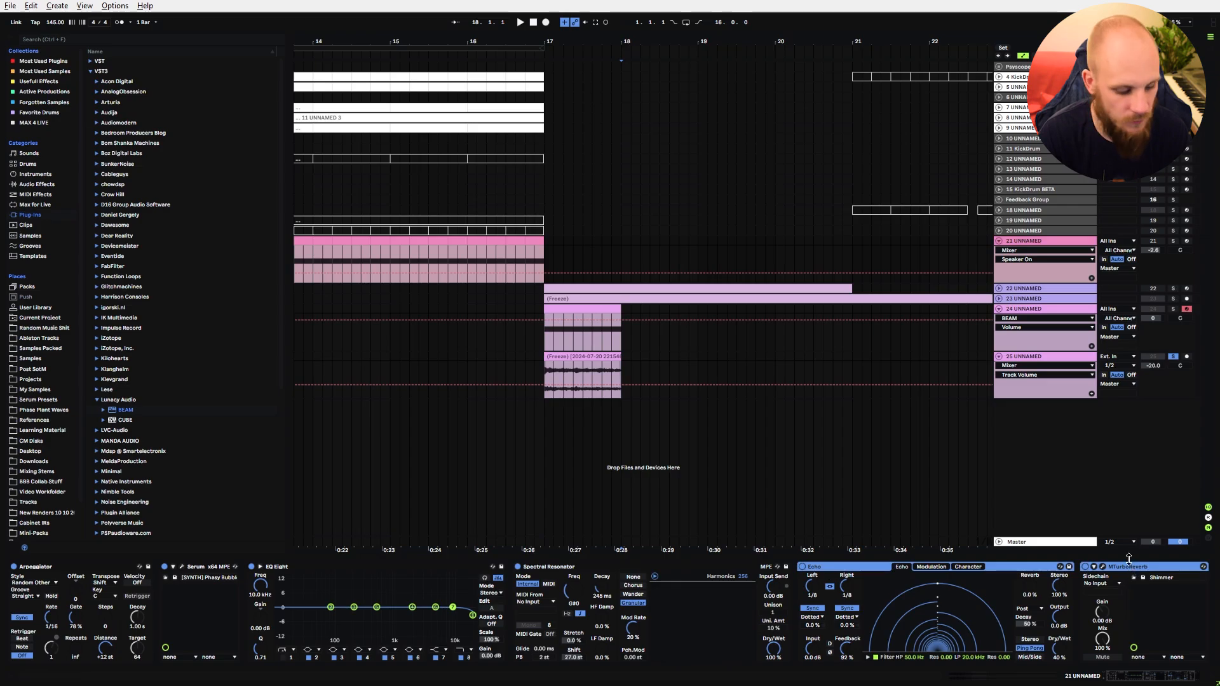
{"action": "left_click", "coordinate": [1026, 357]}
{"action": "key", "text": "ctrl+v"}
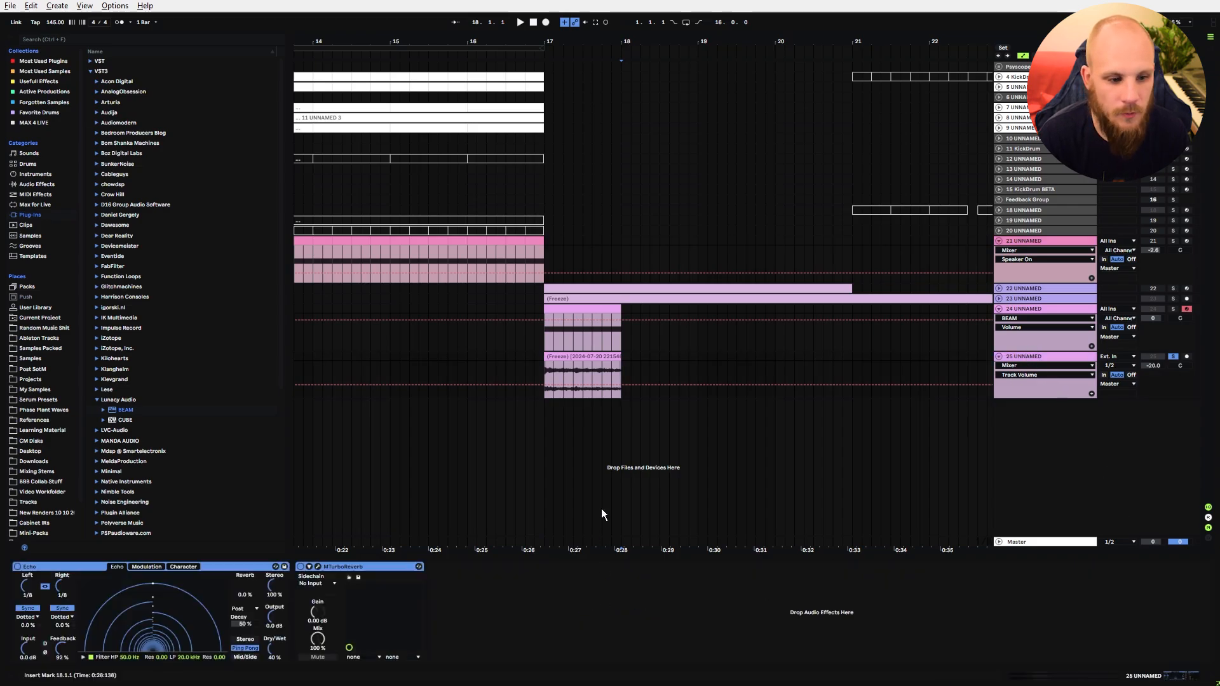
Play the one-bar clip on track 25 through Echo and MTurboReverb from bar 17, and select the clip.
{"action": "left_click", "coordinate": [572, 399]}
{"action": "key", "text": "space"}
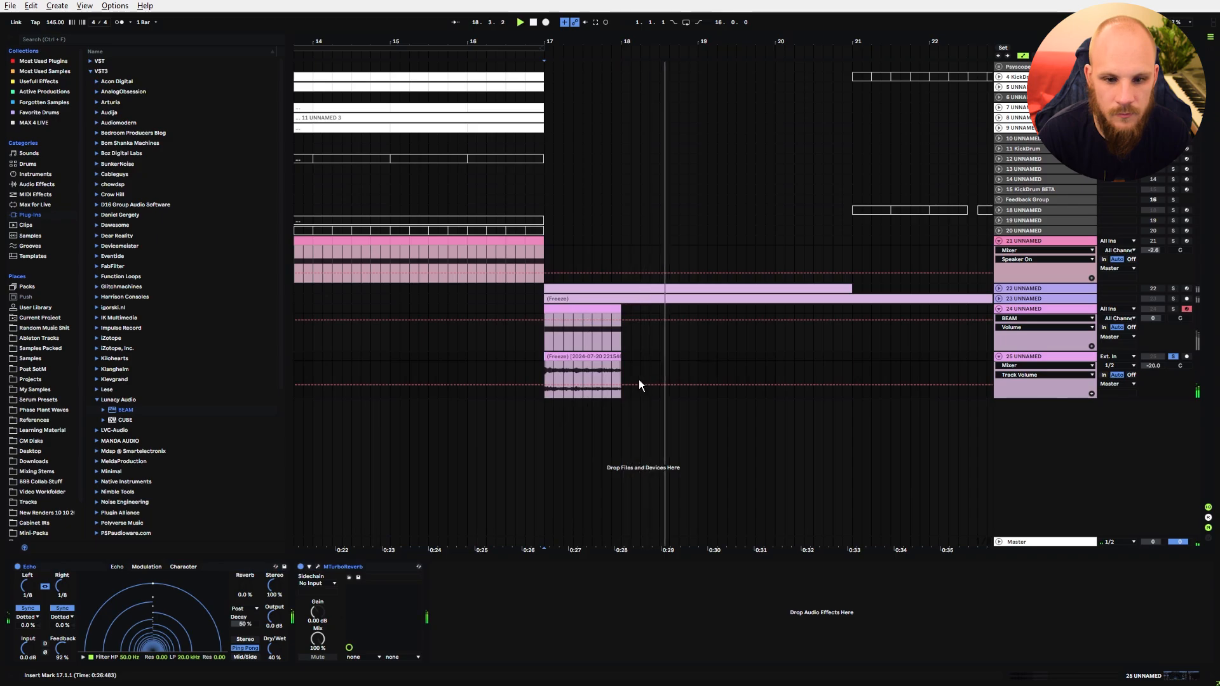
{"action": "key", "text": "space"}
{"action": "left_click", "coordinate": [560, 355]}
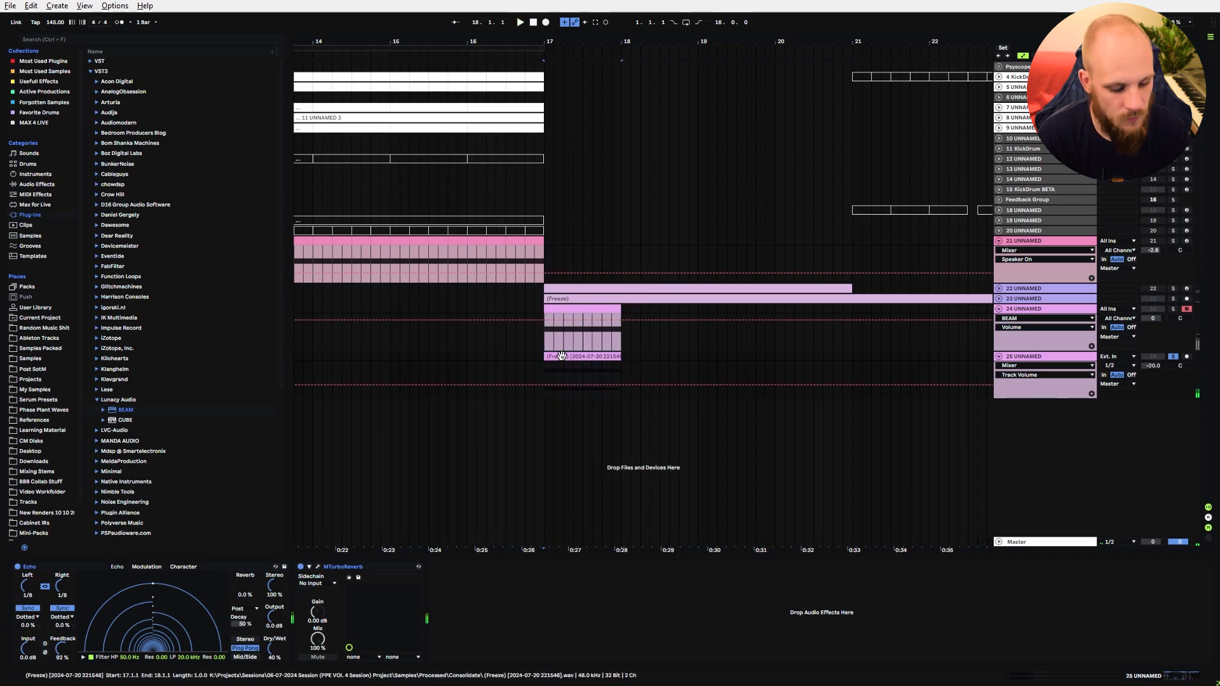
Set the one-bar clip's gain to 0.00 dB and track 25's volume to -14.0 dB, and play the result.
{"action": "double_click", "coordinate": [561, 355]}
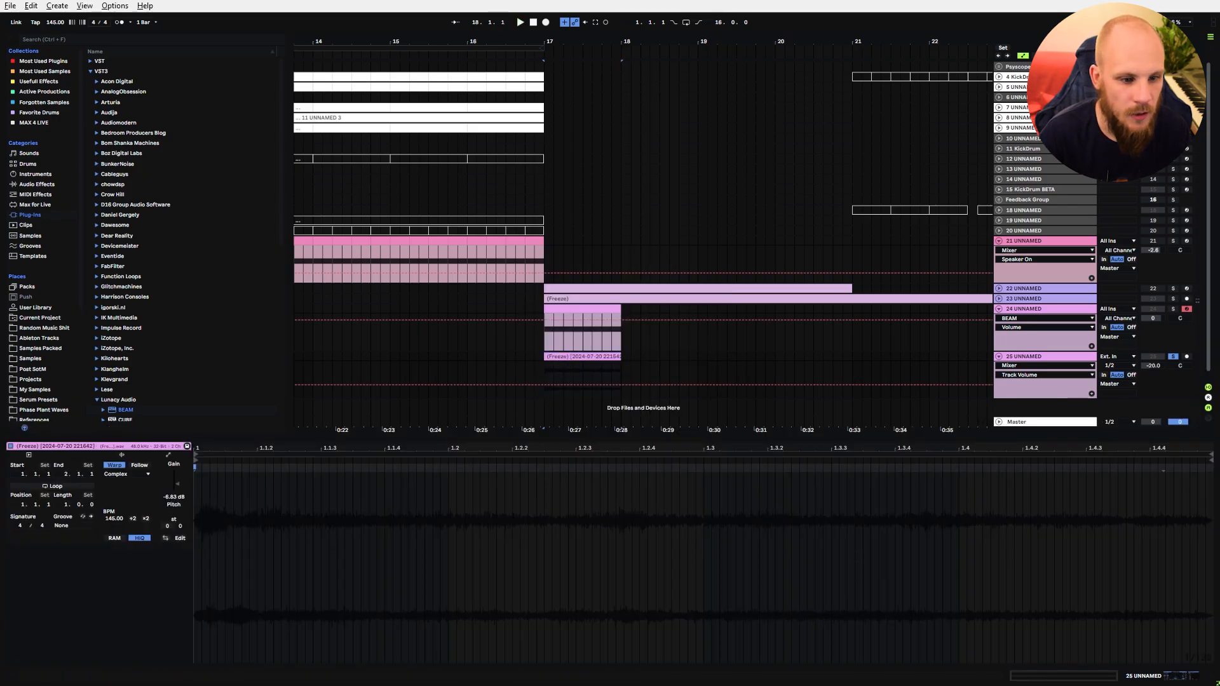
{"action": "key", "text": "ctrl+z"}
{"action": "key", "text": "ctrl+z"}
{"action": "key", "text": "space"}
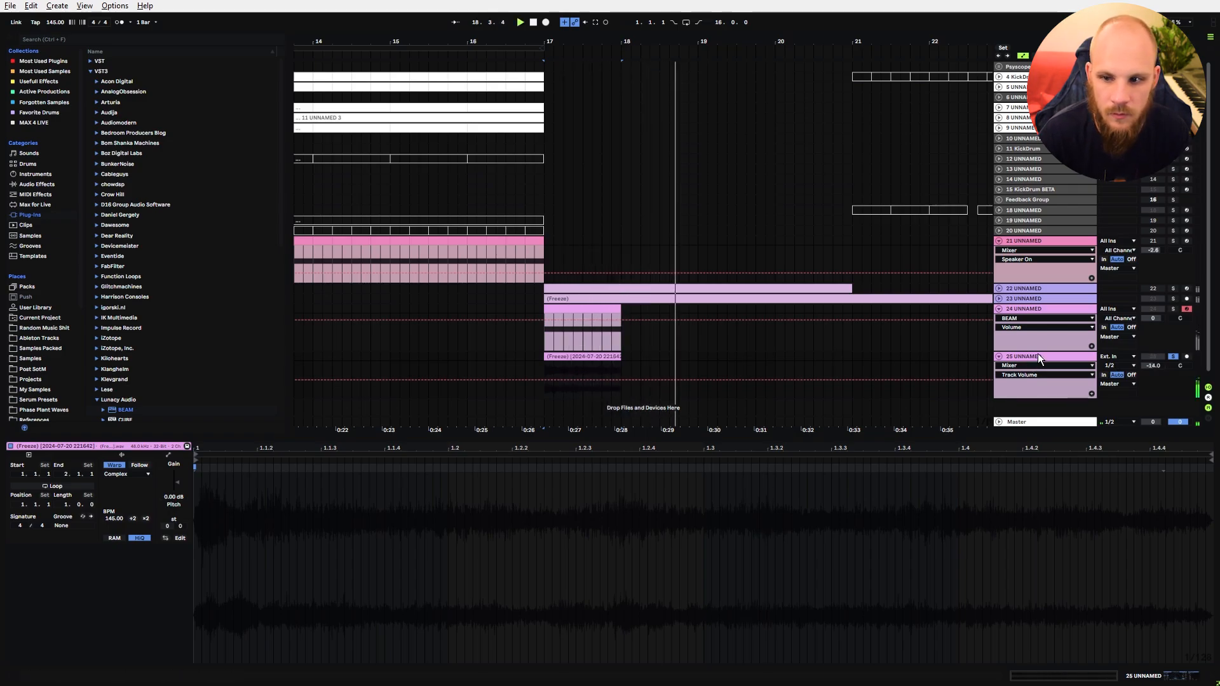
Set Echo on track 25 to 1/4 delay times, 75% feedback and 80% dry/wet, and play the clip from around bar 17.
{"action": "key", "text": "shift+Tab"}
{"action": "left_click", "coordinate": [588, 640]}
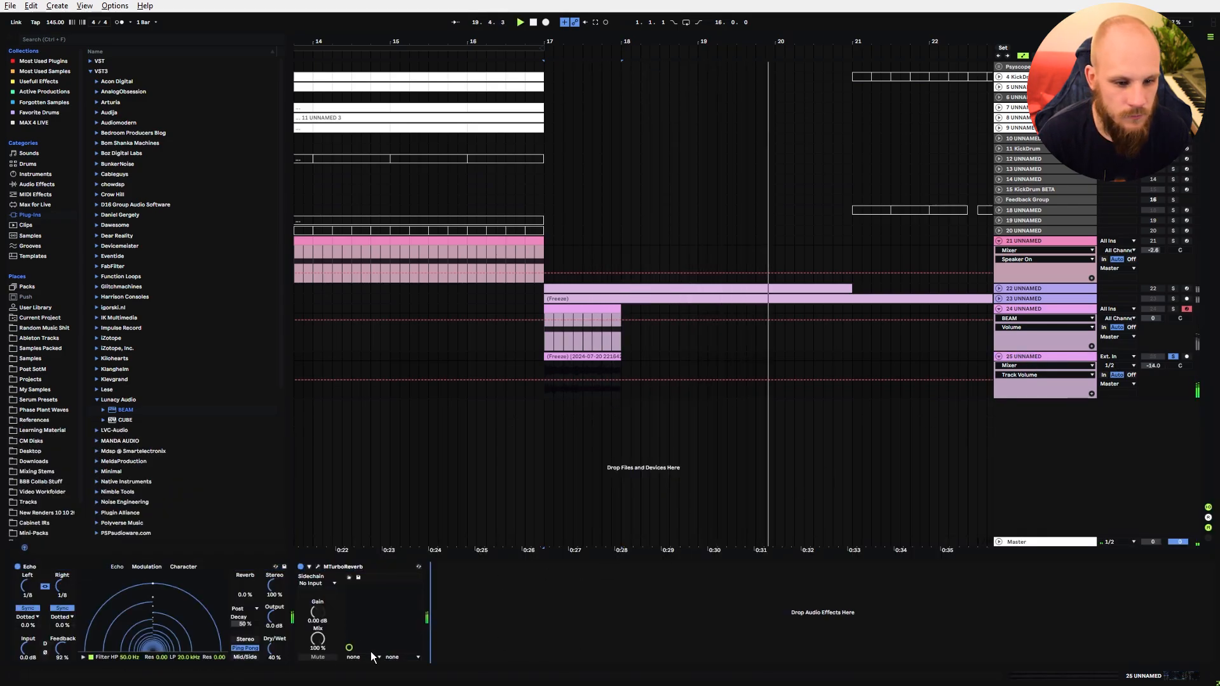
{"action": "key", "text": "space"}
{"action": "left_click", "coordinate": [65, 588]}
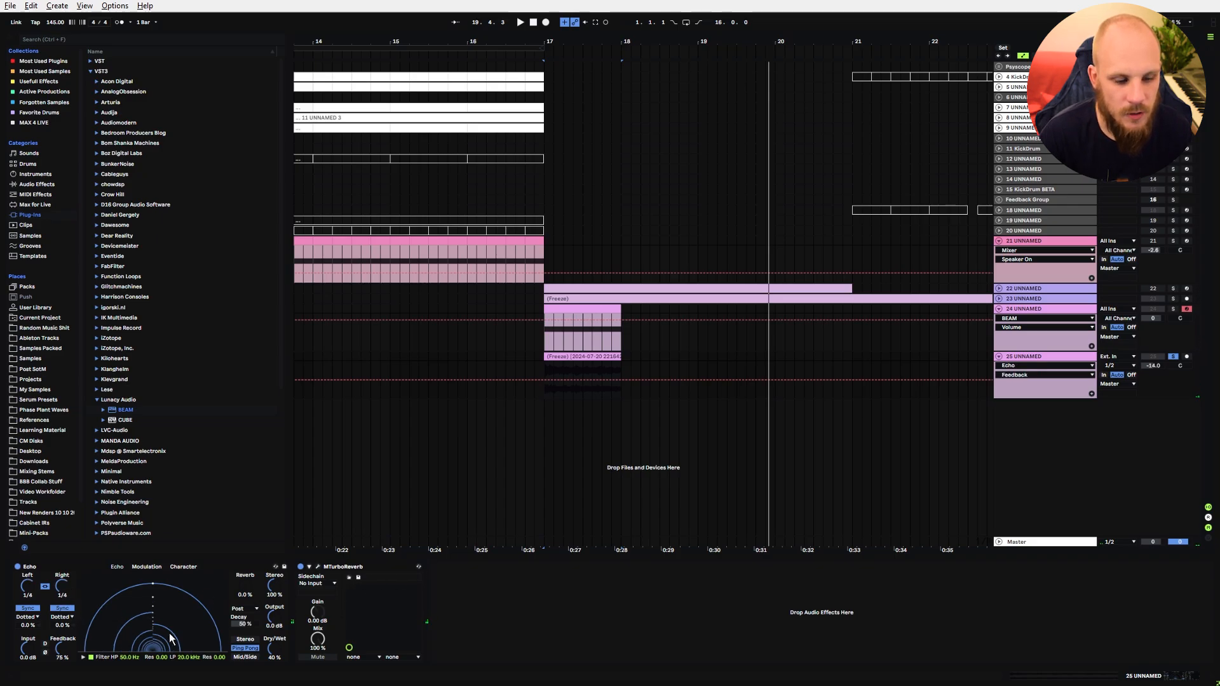
{"action": "left_click_drag", "start_coordinate": [277, 650], "coordinate": [278, 624]}
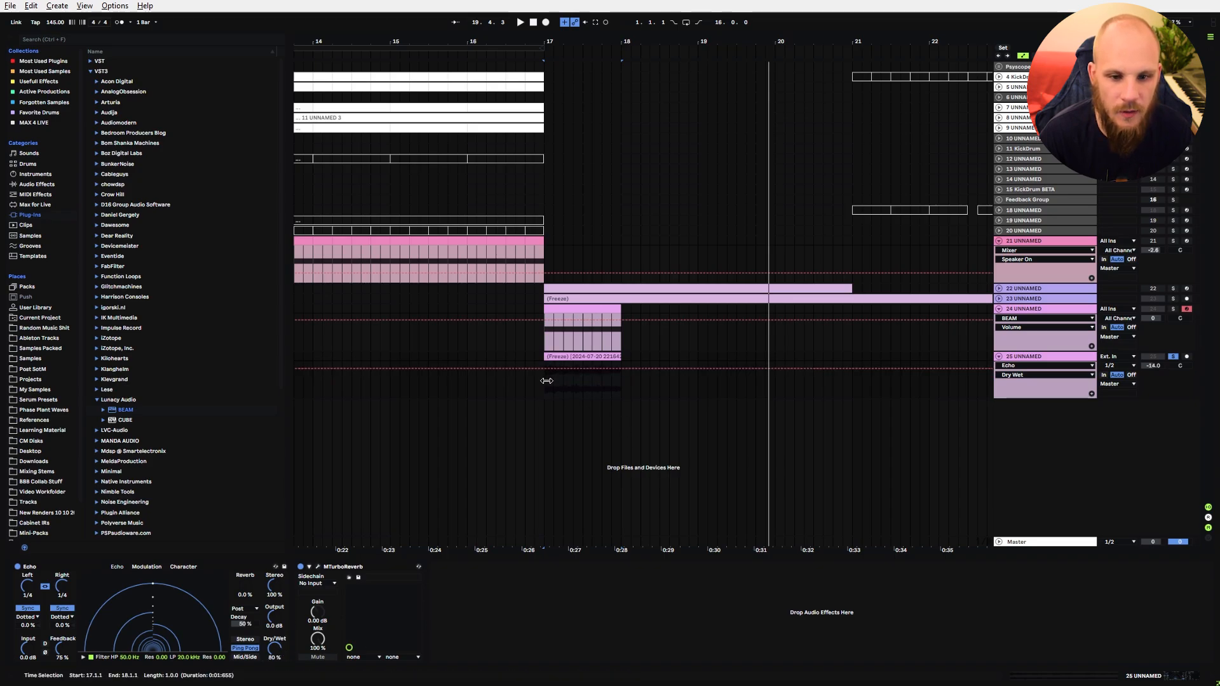
{"action": "left_click", "coordinate": [538, 444]}
{"action": "key", "text": "space"}
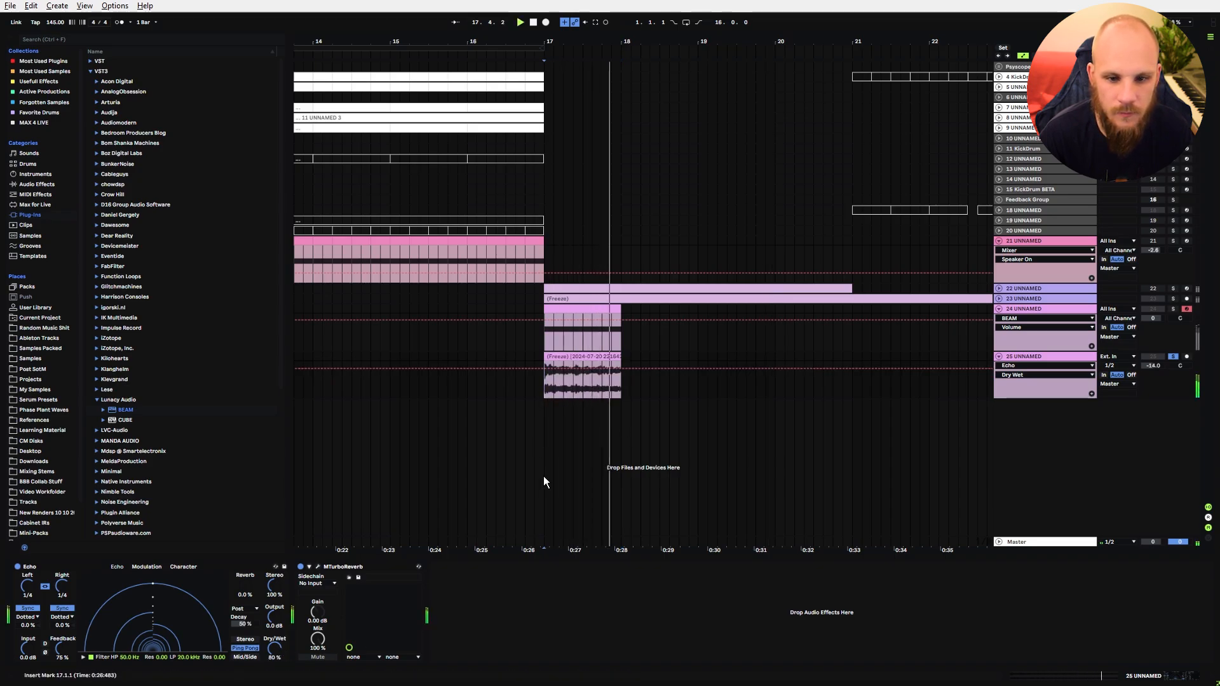
{"action": "left_click", "coordinate": [559, 356]}
{"action": "left_click", "coordinate": [534, 395]}
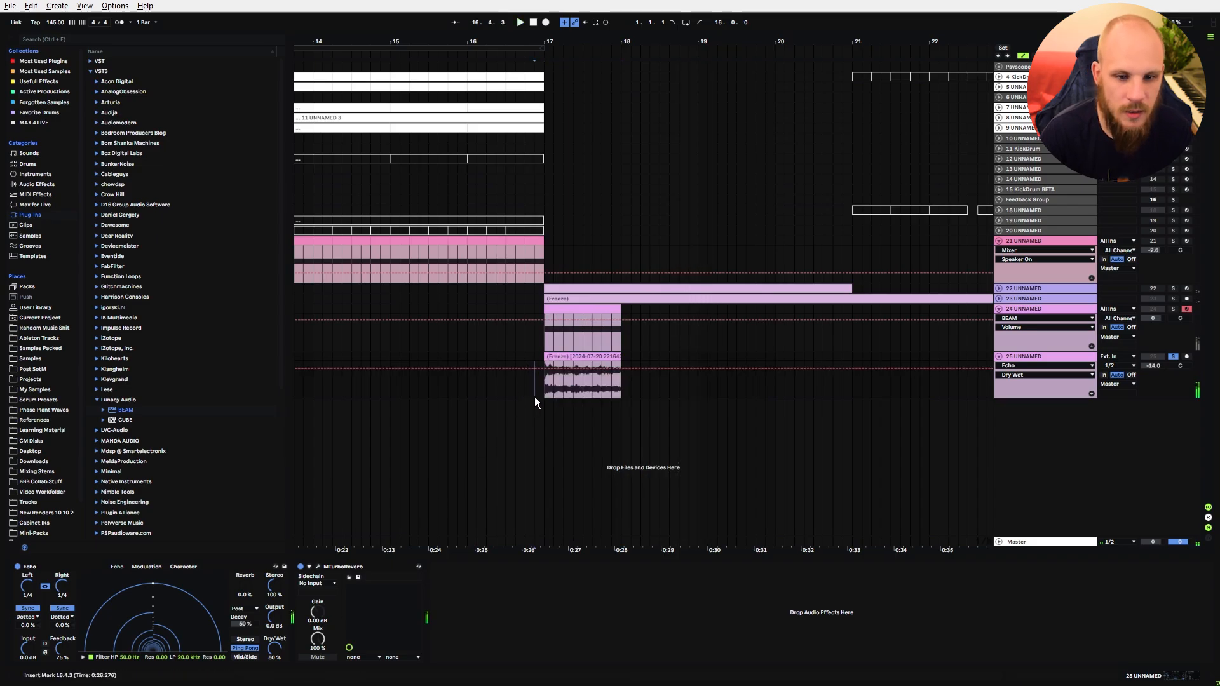
Automate Echo's input gain to rise in a curved ramp from its minimum at bar 17 to 0 dB over about half a bar.
{"action": "left_click", "coordinate": [27, 649]}
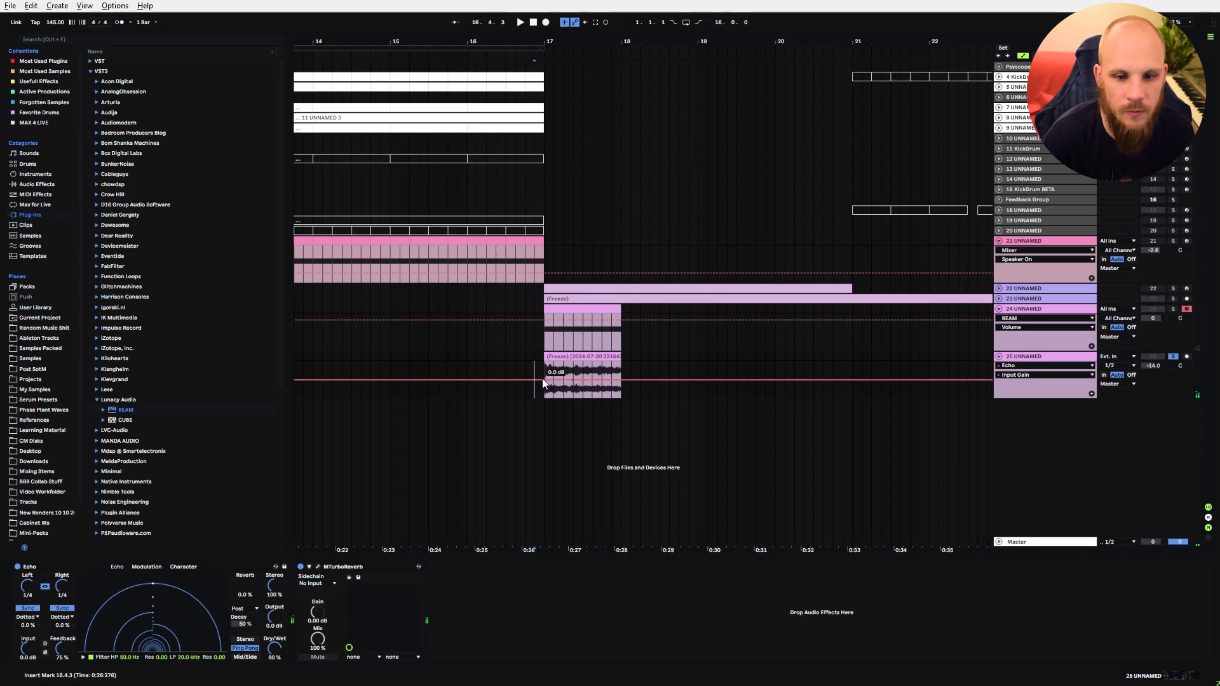
{"action": "left_click_drag", "start_coordinate": [543, 378], "coordinate": [543, 398]}
{"action": "left_click", "coordinate": [575, 380]}
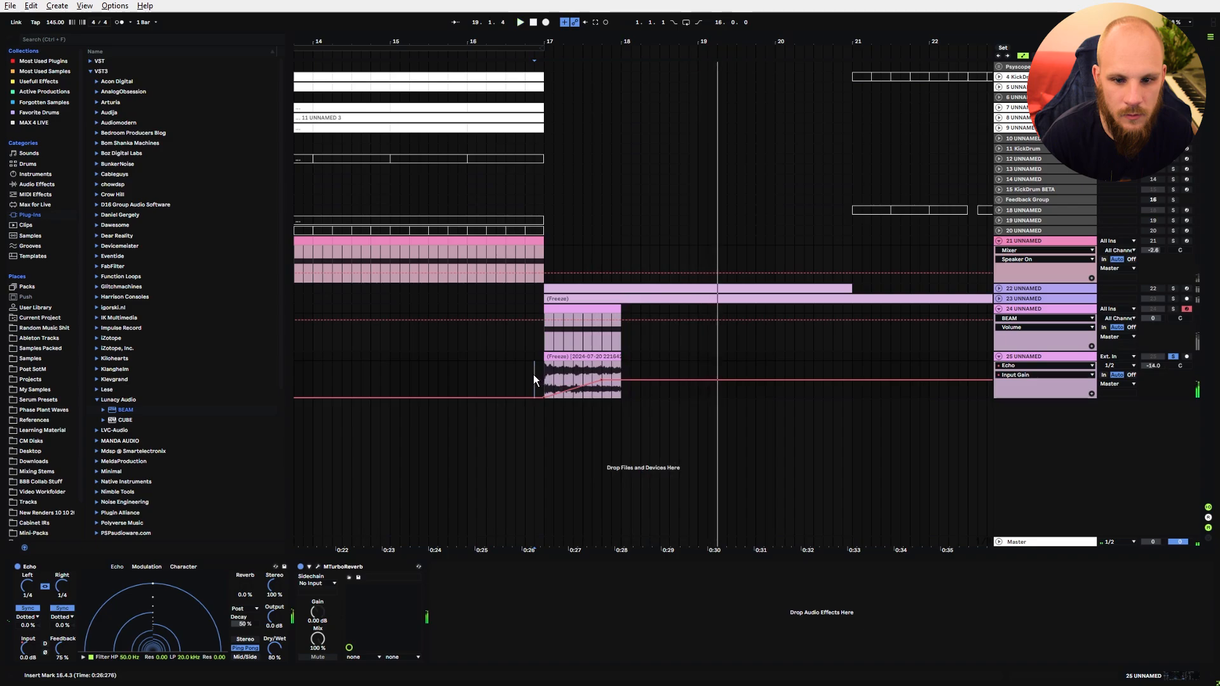
{"action": "key", "text": "space"}
{"action": "left_click_drag", "start_coordinate": [602, 380], "coordinate": [592, 380]}
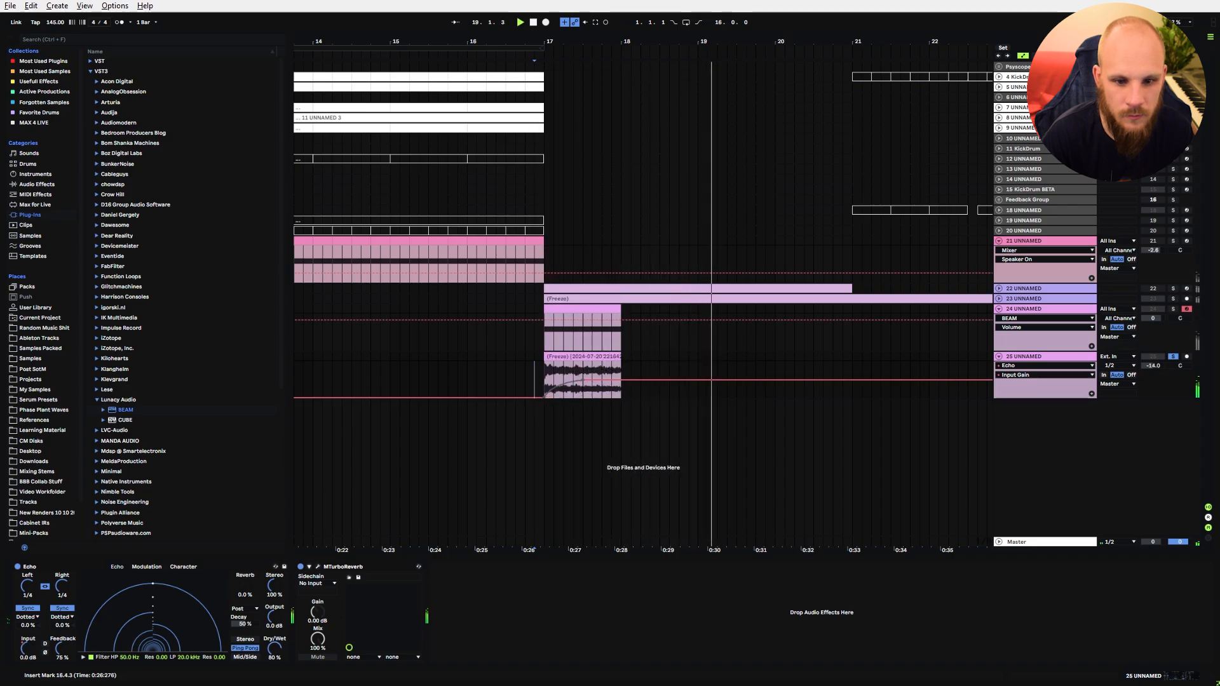
{"action": "key", "text": "space"}
{"action": "key", "text": "space"}
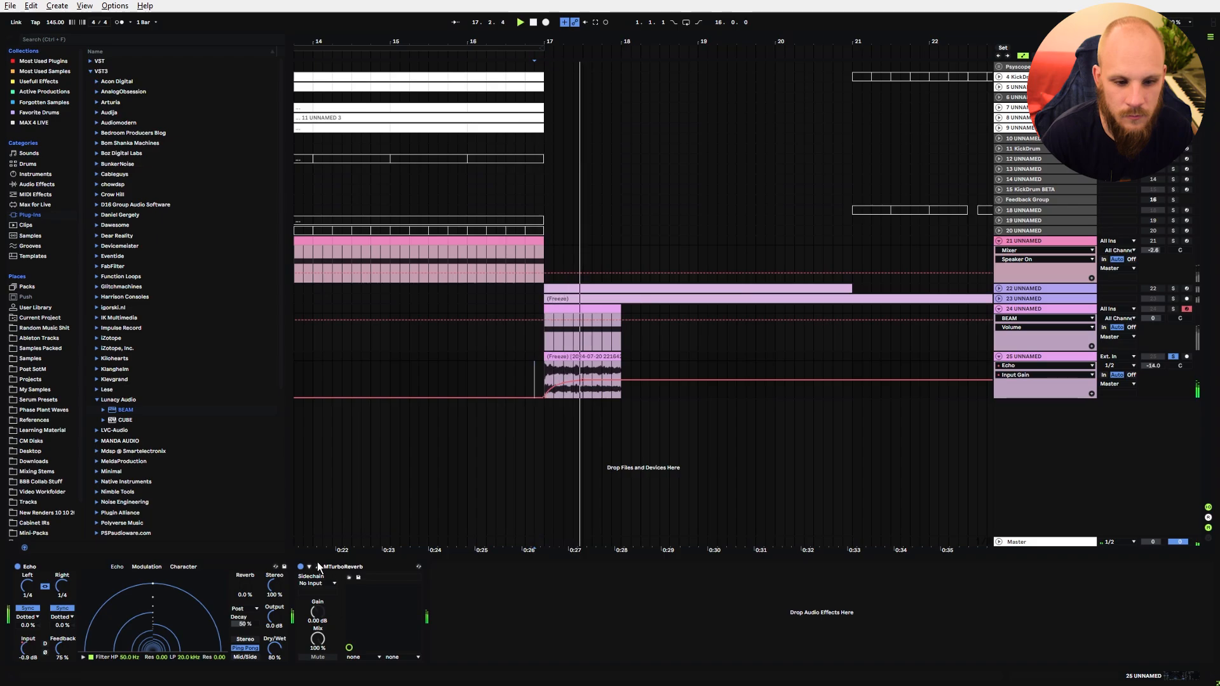
Add a fade-in of about three quarters of a bar to track 25's one-bar clip.
{"action": "left_click", "coordinate": [567, 357]}
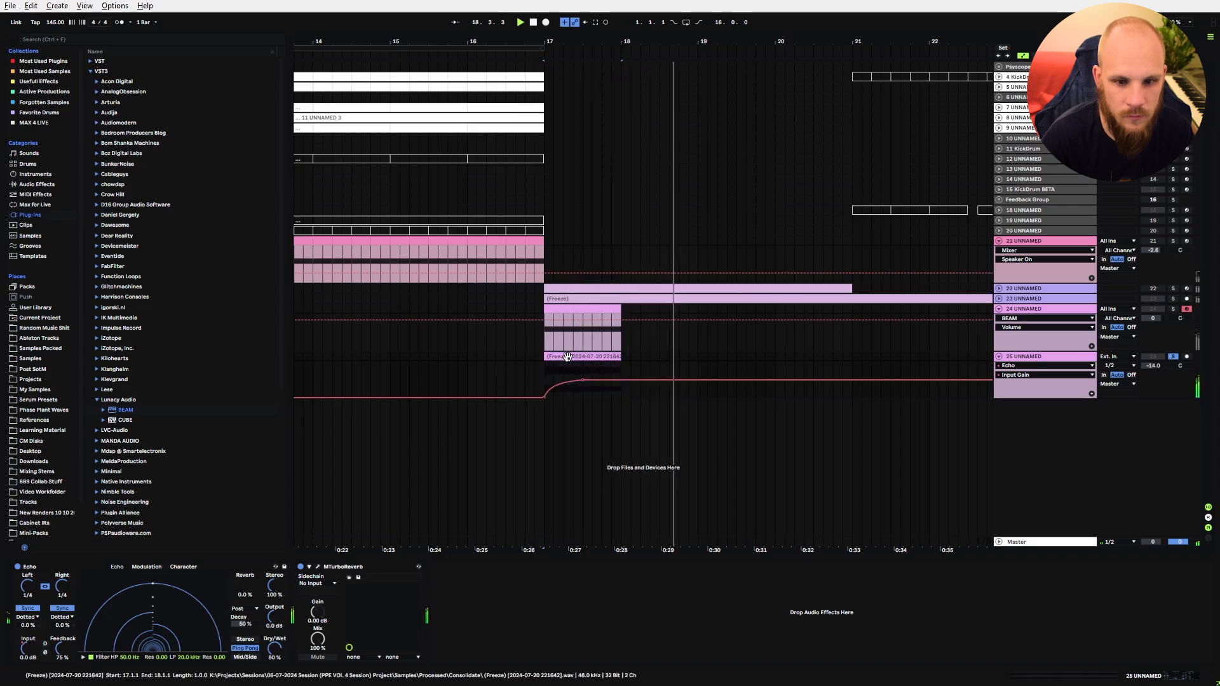
{"action": "key", "text": "f"}
{"action": "left_click_drag", "start_coordinate": [546, 362], "coordinate": [604, 365]}
{"action": "left_click", "coordinate": [534, 384]}
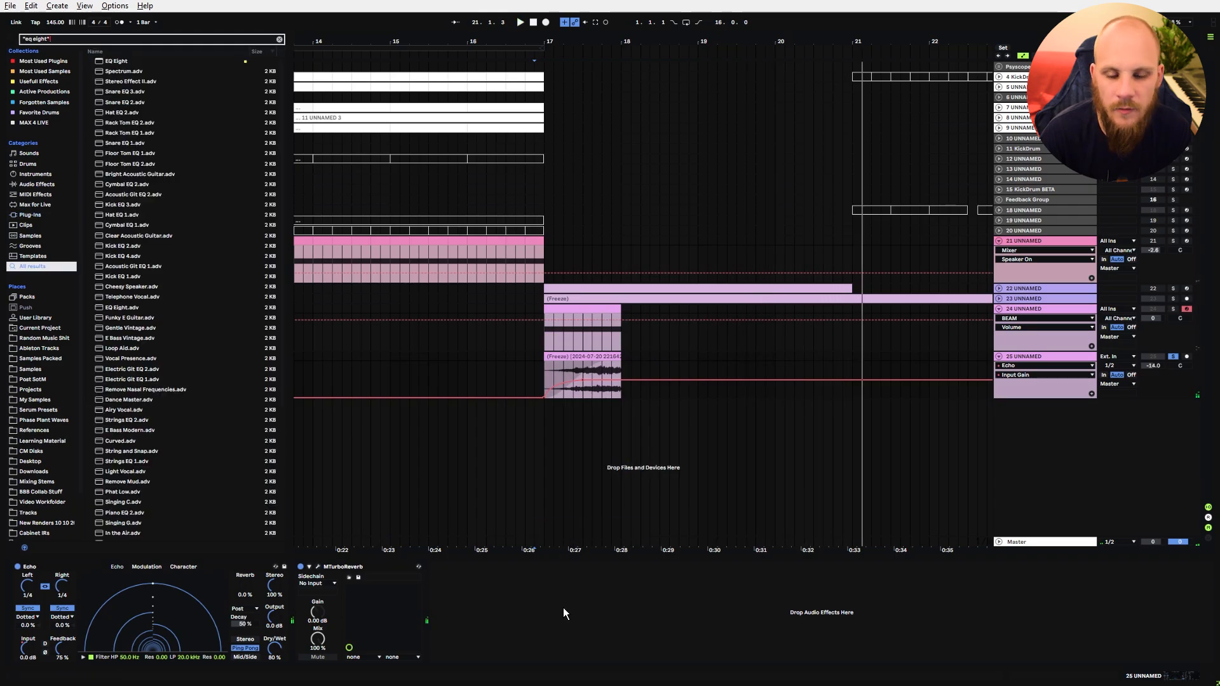
Add EQ Eight after MTurboReverb on track 25 and turn on its first band.
{"action": "key", "text": "Down"}
{"action": "key", "text": "Return"}
{"action": "left_click", "coordinate": [475, 659]}
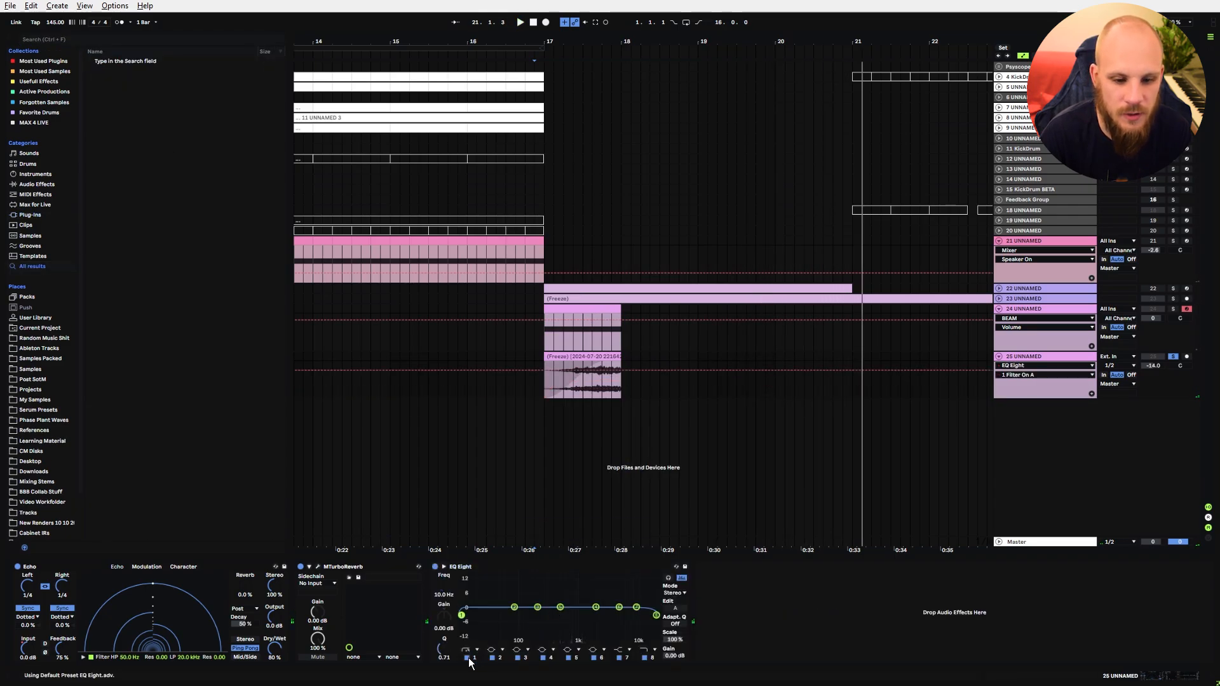
Shape EQ Eight during playback to cut the lows and boost the highs, with one band at 2.11 kHz and 1.12 dB.
{"action": "key", "text": "space"}
{"action": "left_click_drag", "start_coordinate": [540, 622], "coordinate": [648, 602]}
{"action": "key", "text": "space"}
{"action": "key", "text": "space"}
{"action": "left_click_drag", "start_coordinate": [579, 627], "coordinate": [597, 604]}
{"action": "left_click", "coordinate": [596, 607]}
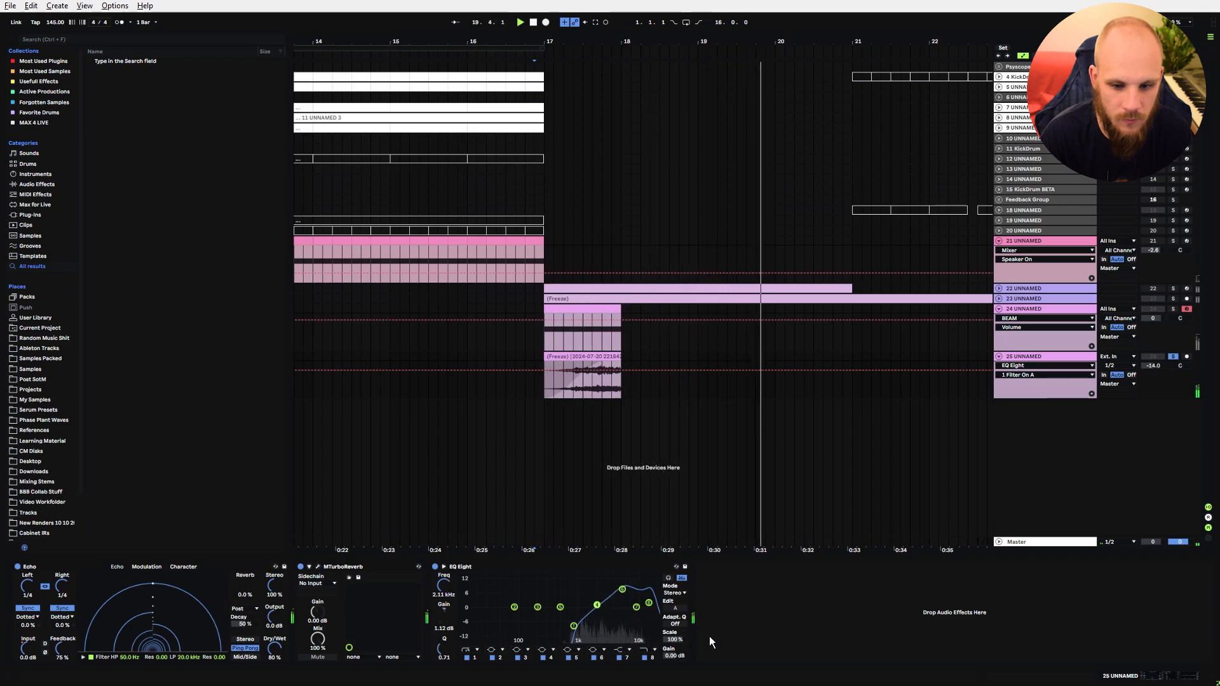